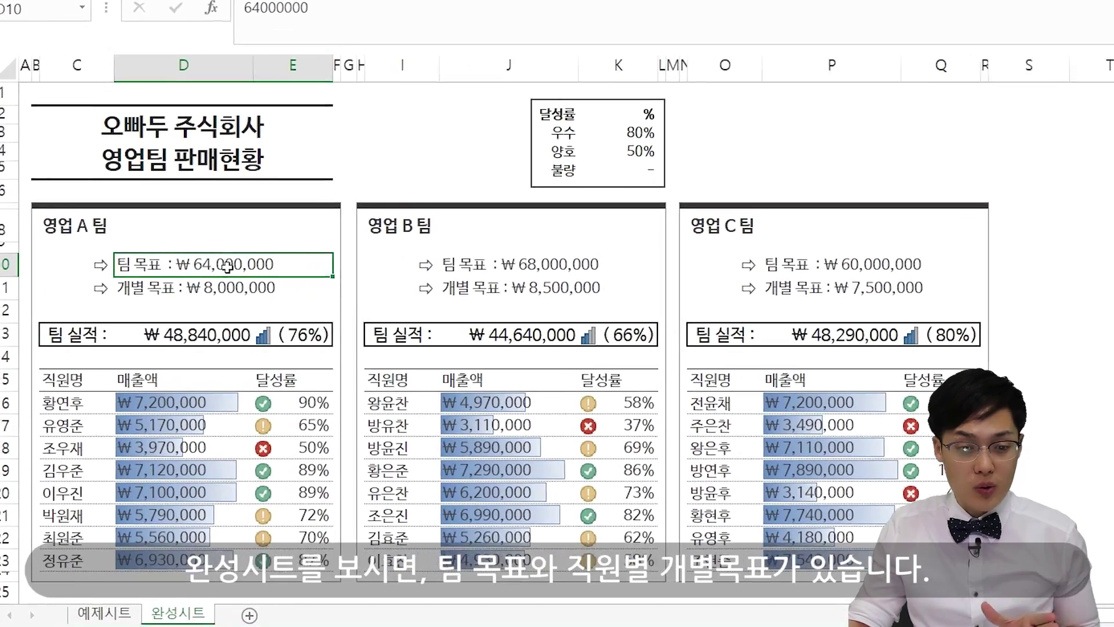
- Review team A's individual goal, employee sales amounts and achievement rates
click(192, 335)
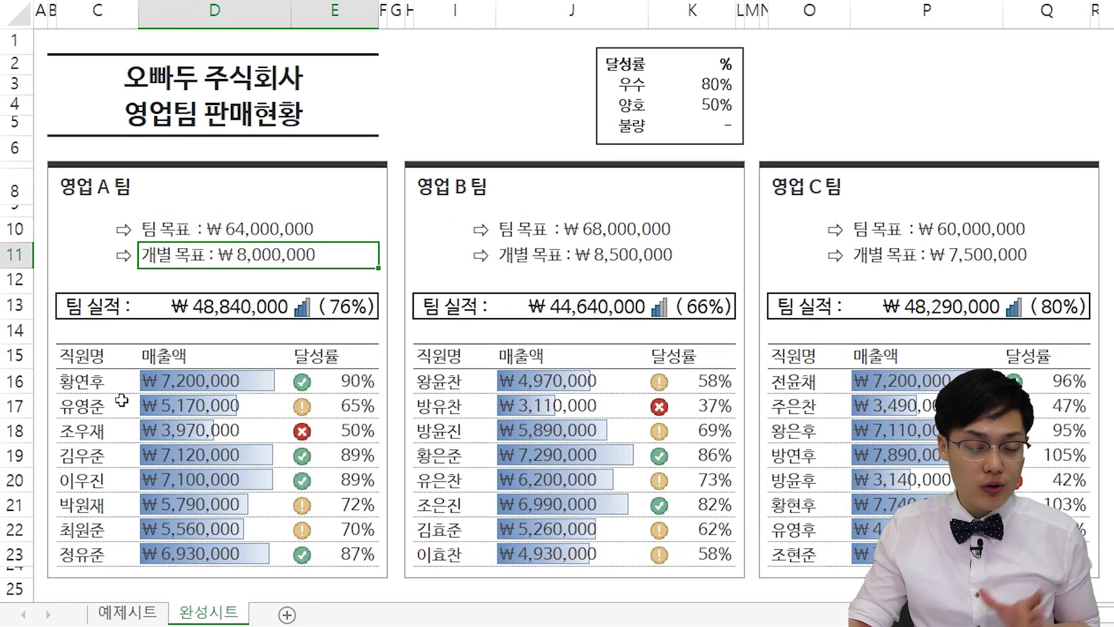
drag(93, 381, 102, 456)
drag(174, 381, 196, 469)
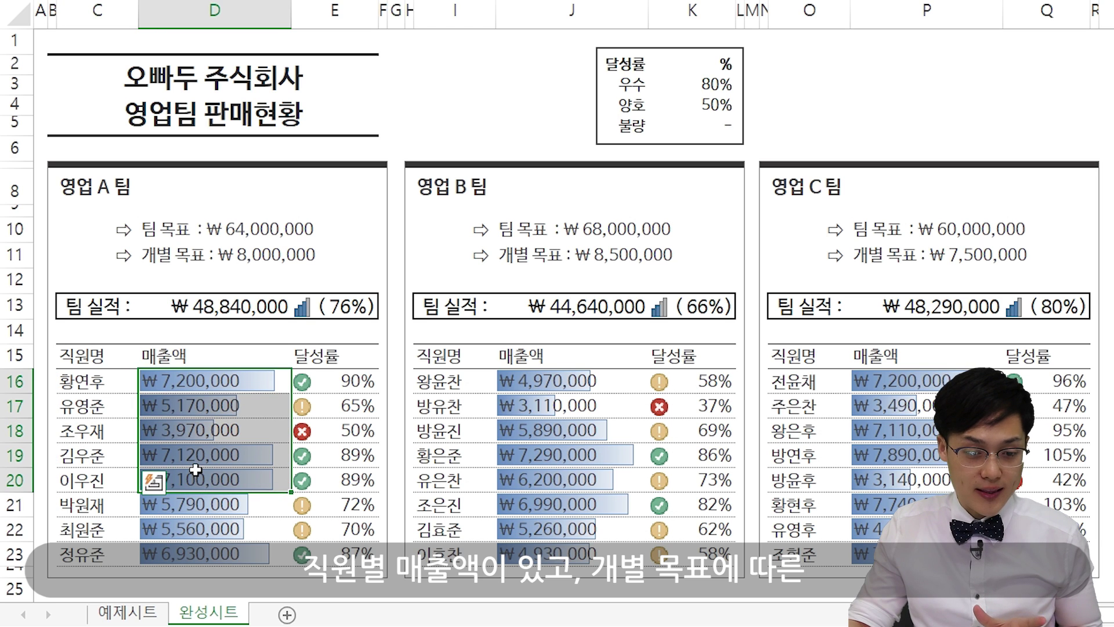
click(273, 254)
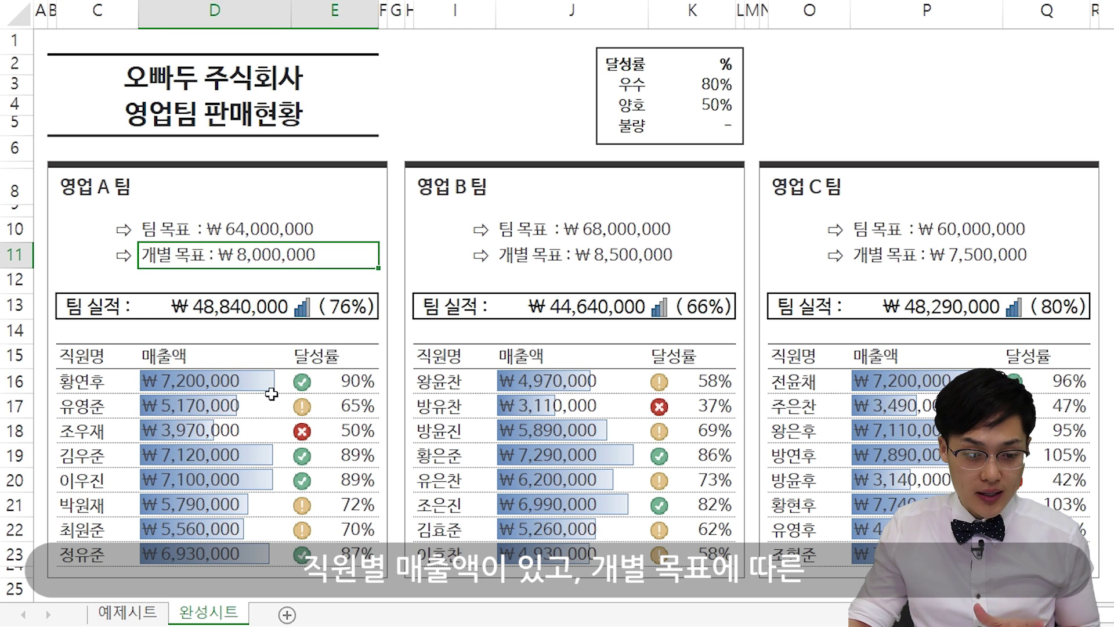
click(271, 394)
click(358, 387)
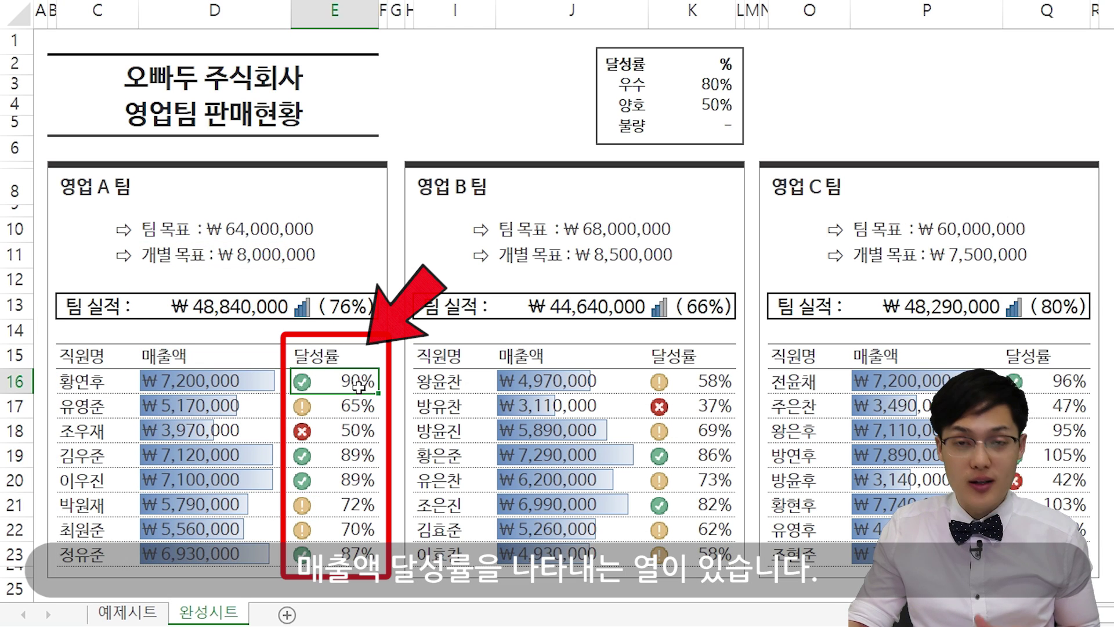
drag(358, 388, 351, 431)
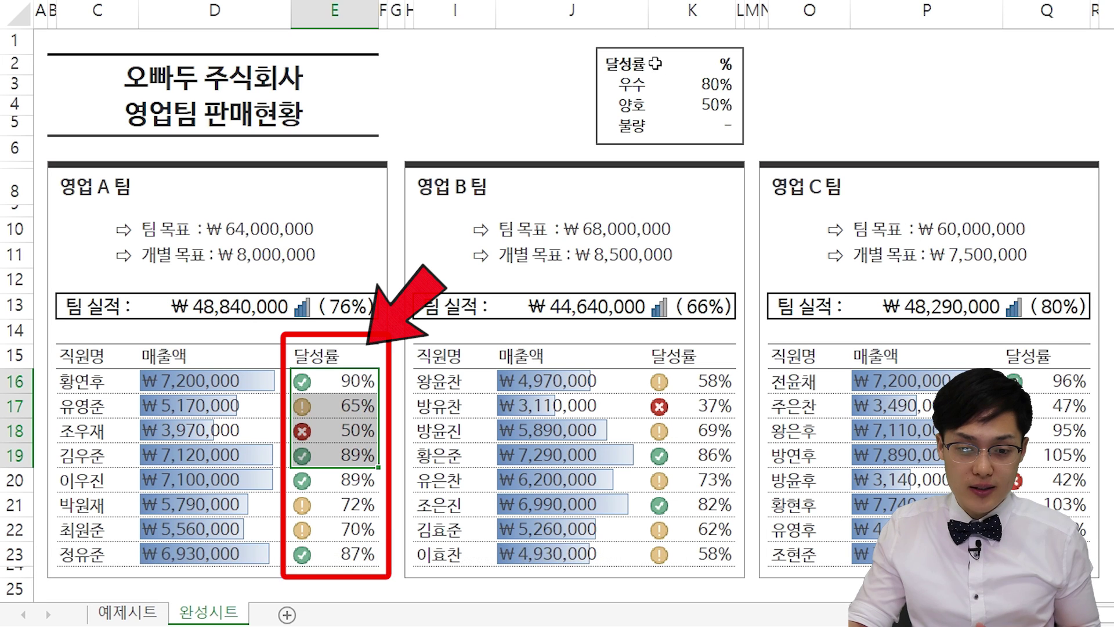
- Review the rating labels, the 80%/50% thresholds, and the 영업 A/B/C 팀 titles
click(638, 84)
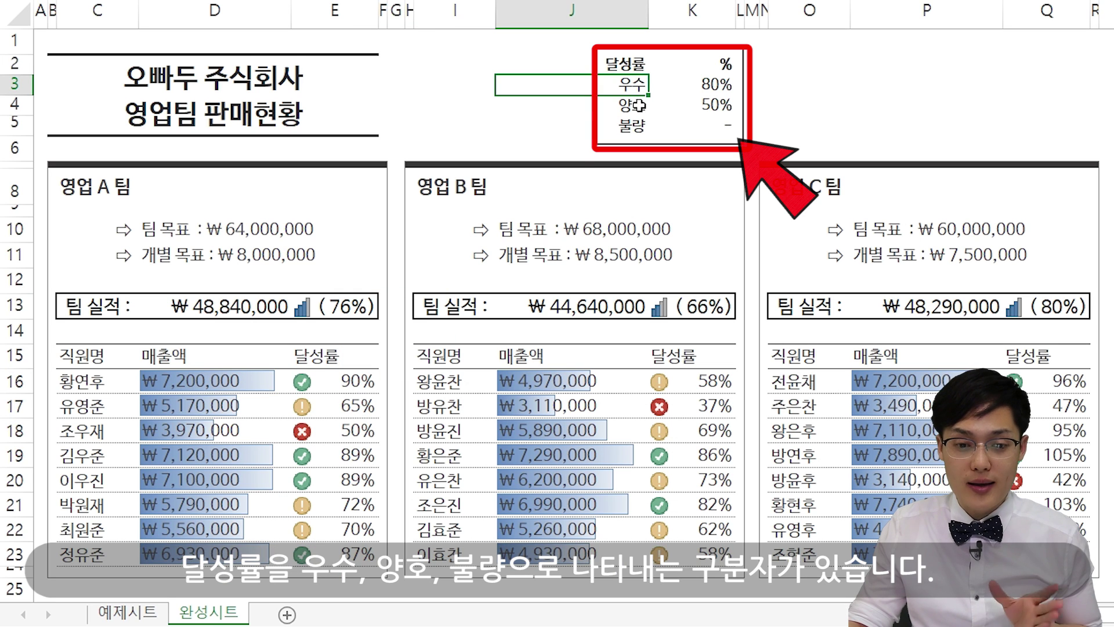
click(638, 105)
click(638, 124)
drag(725, 85, 719, 124)
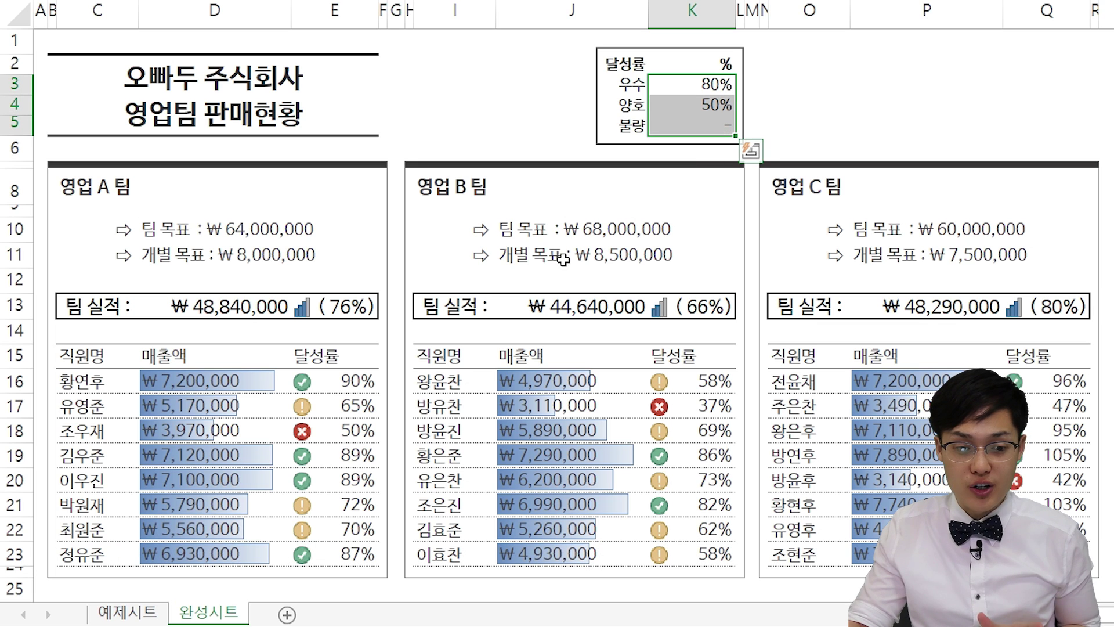
click(116, 190)
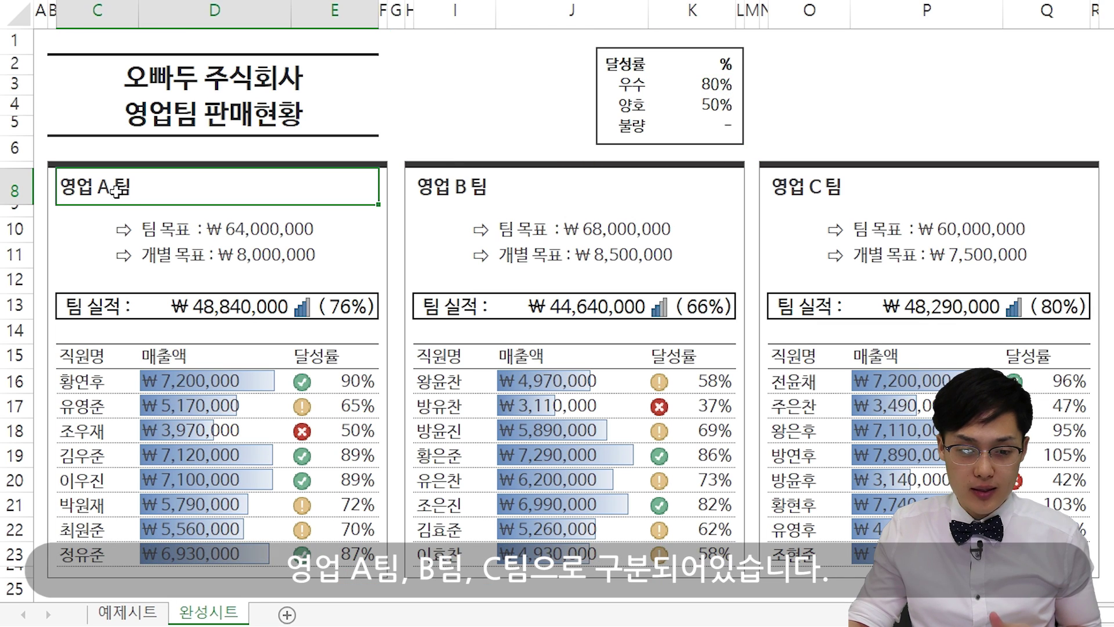
click(493, 187)
click(874, 191)
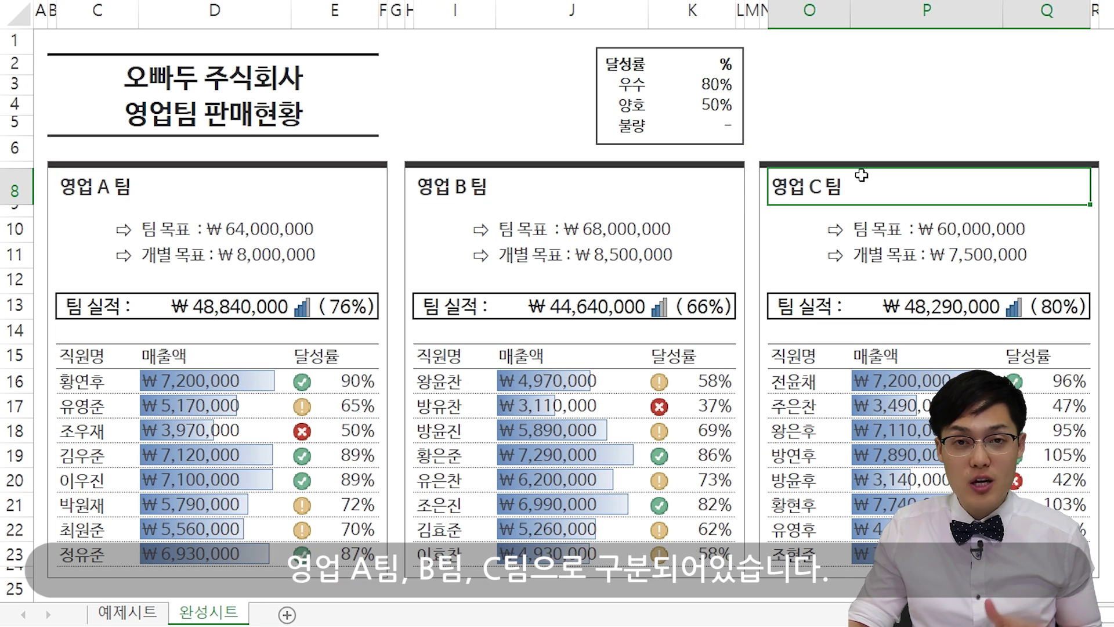
- Change team A's goal to ₩80,000,000
click(365, 235)
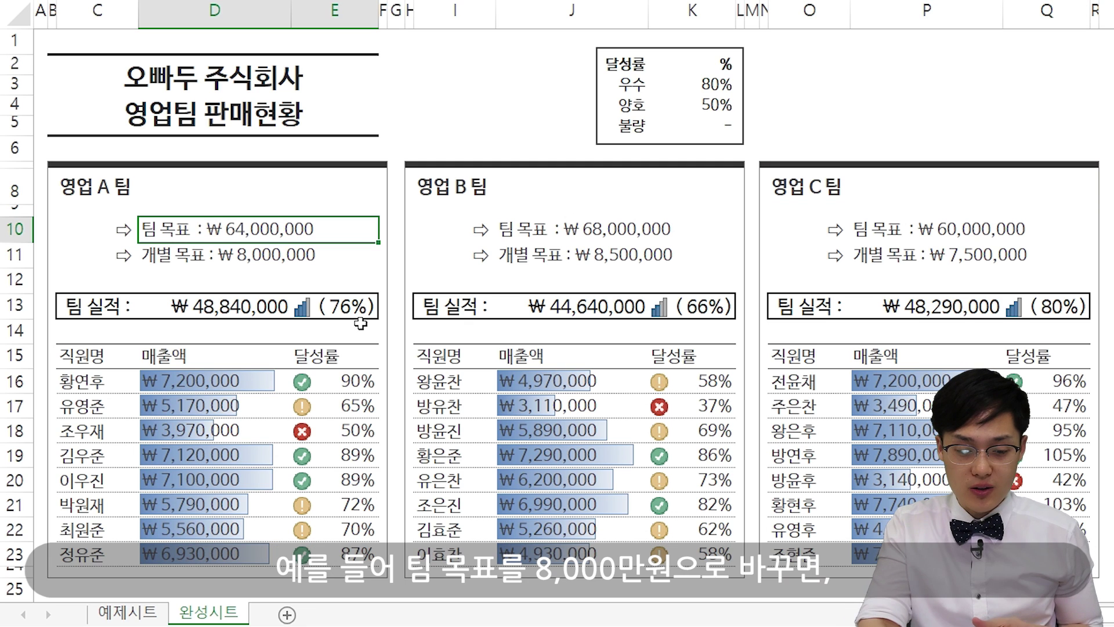
key(F2)
key(BackSpace)
key(BackSpace)
key(BackSpace)
text(80)
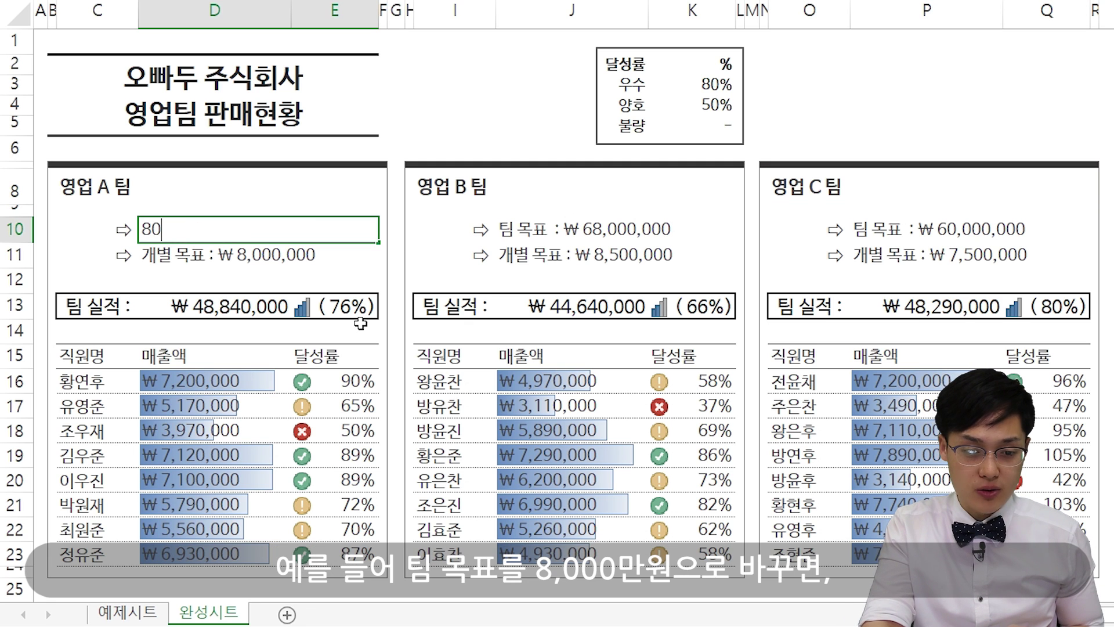
text(,000,0)
key(Return)
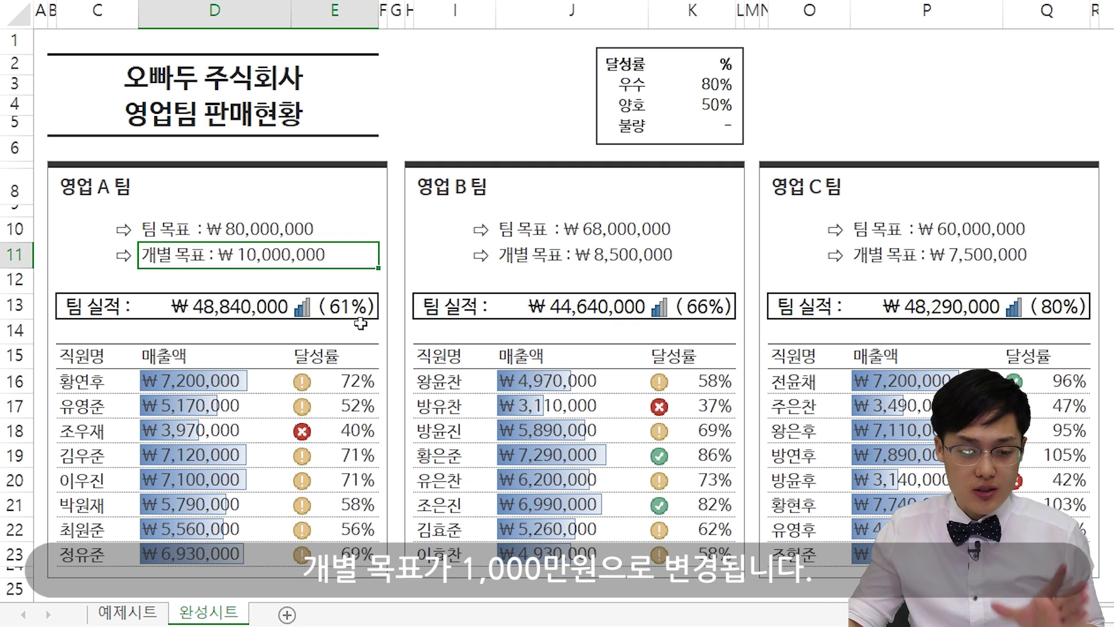
- Check team A's total and the ₩3,970,000 sale, then restore the goal to ₩64,000,000
click(232, 311)
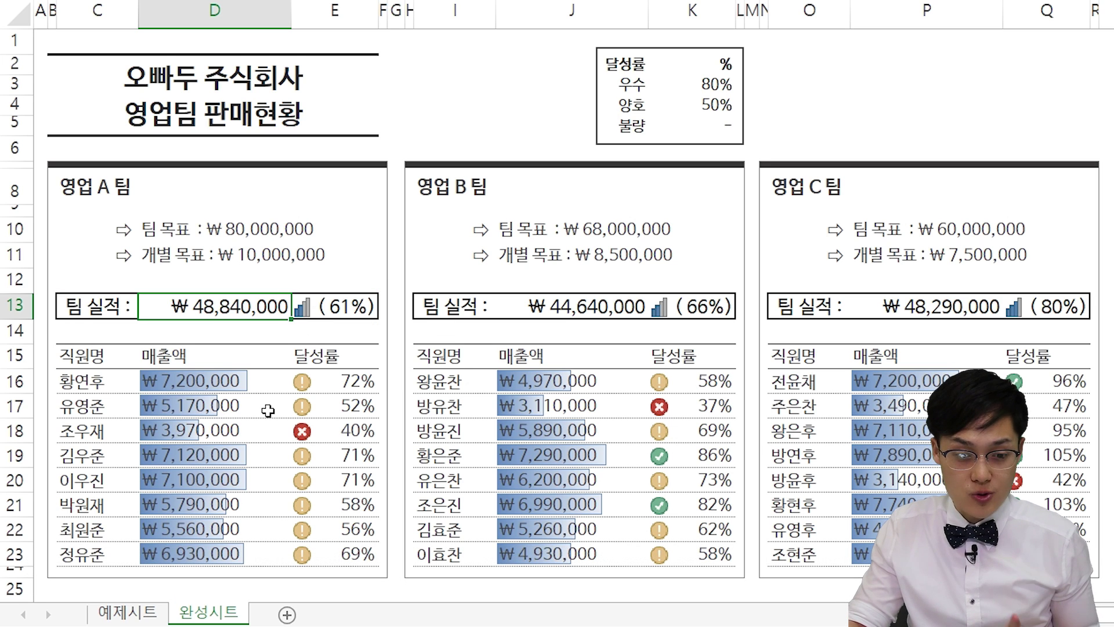
click(190, 429)
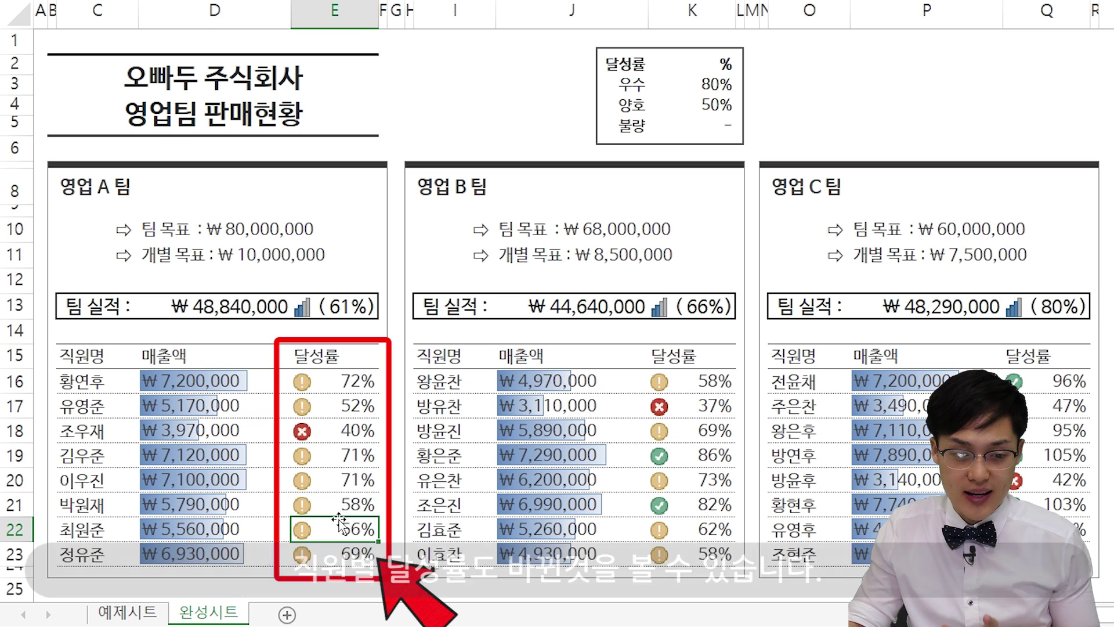
click(234, 228)
text(6)
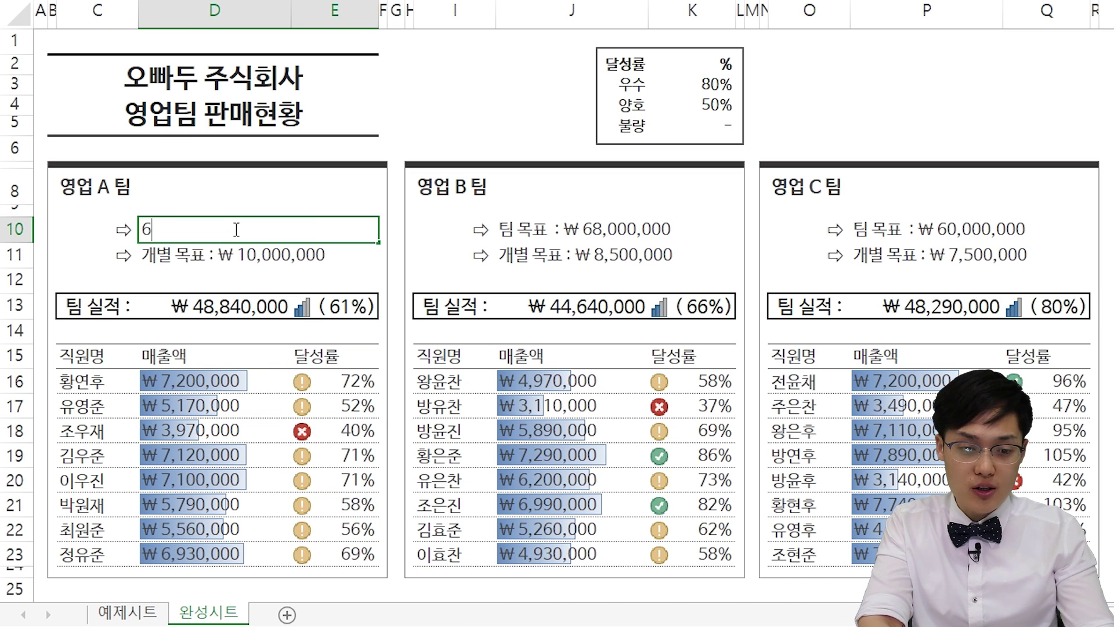
key(Return)
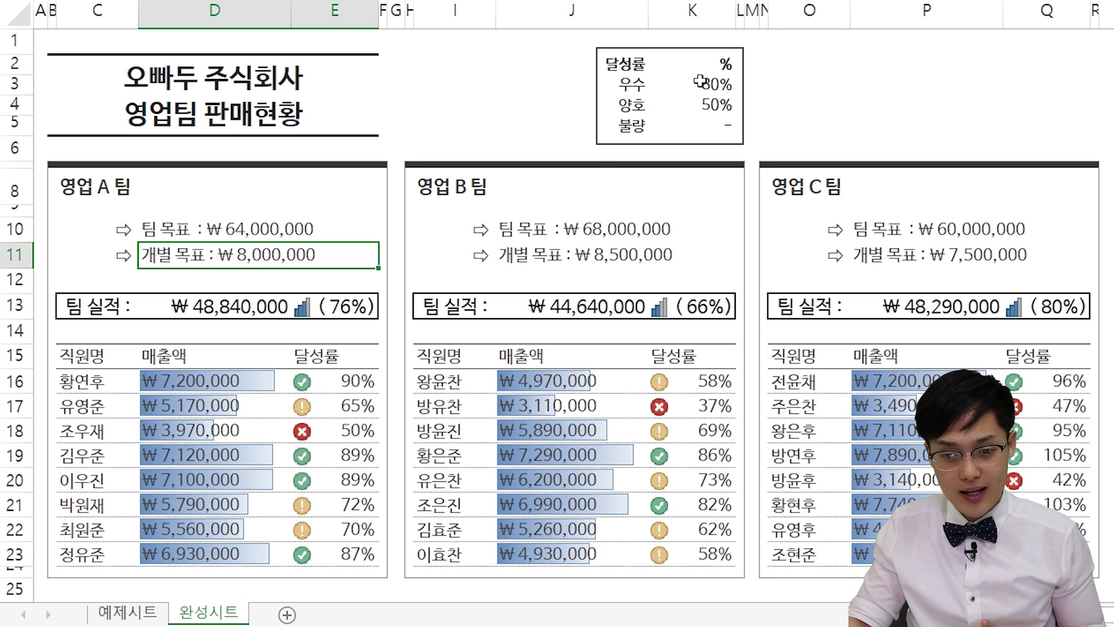
- Raise the top threshold to 90%, set the first employee's sales to ₩5,000,000, then restore 80%
click(702, 82)
text(90)
key(Return)
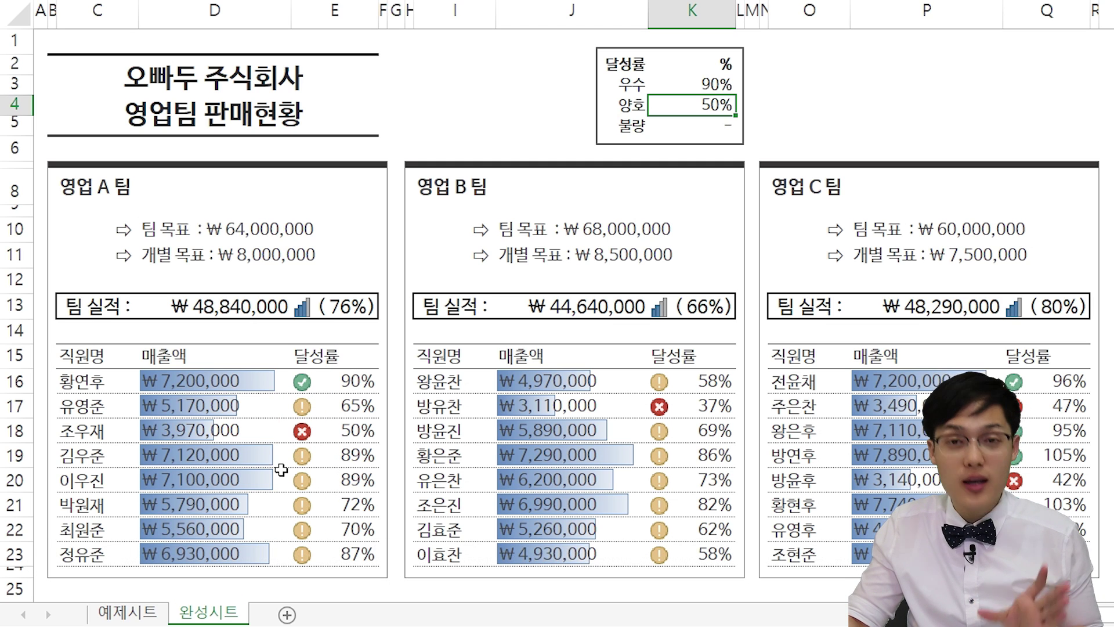
click(212, 387)
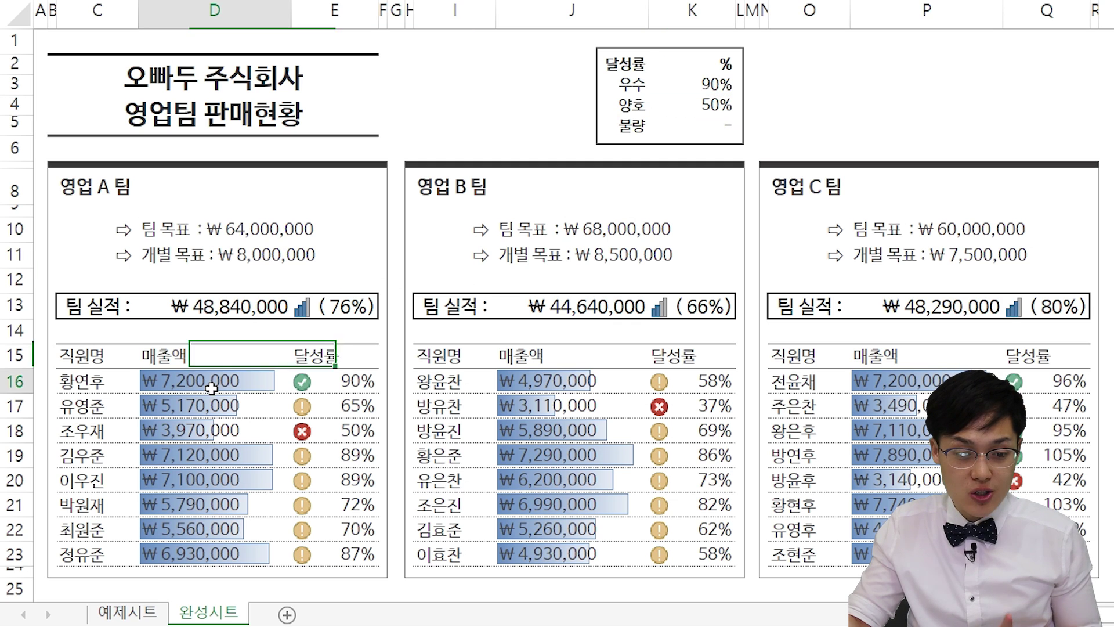
text(5)
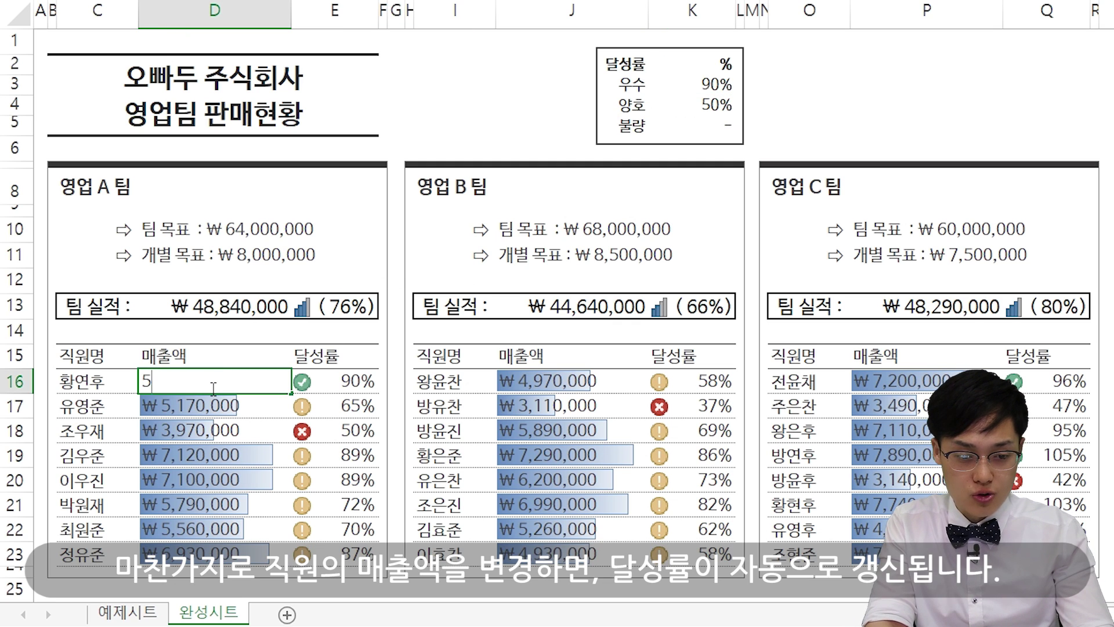
text(000000)
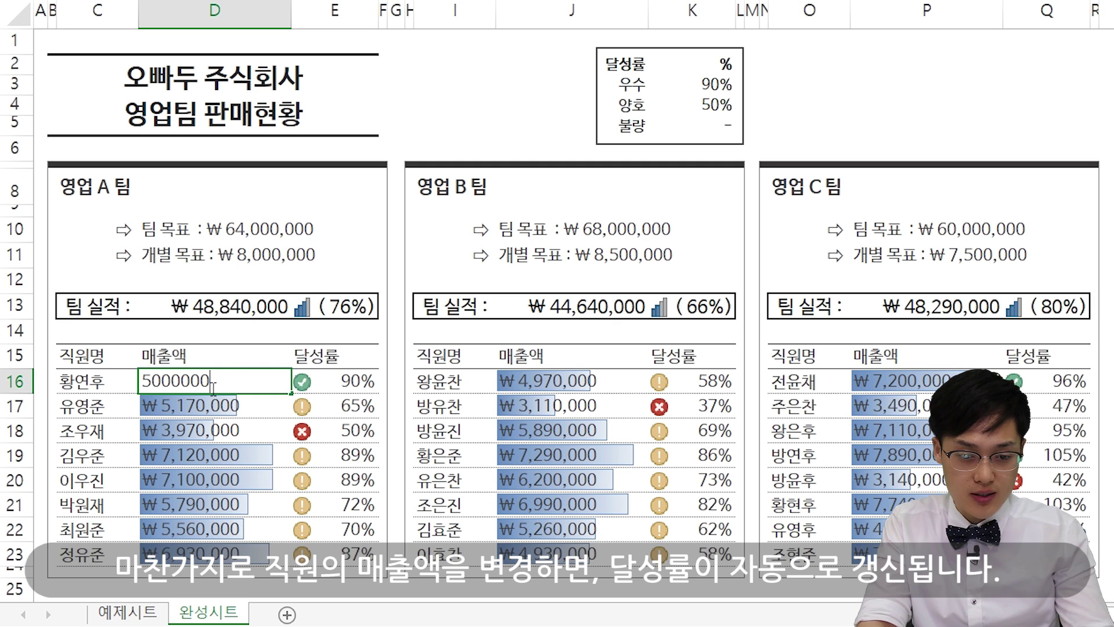
key(Return)
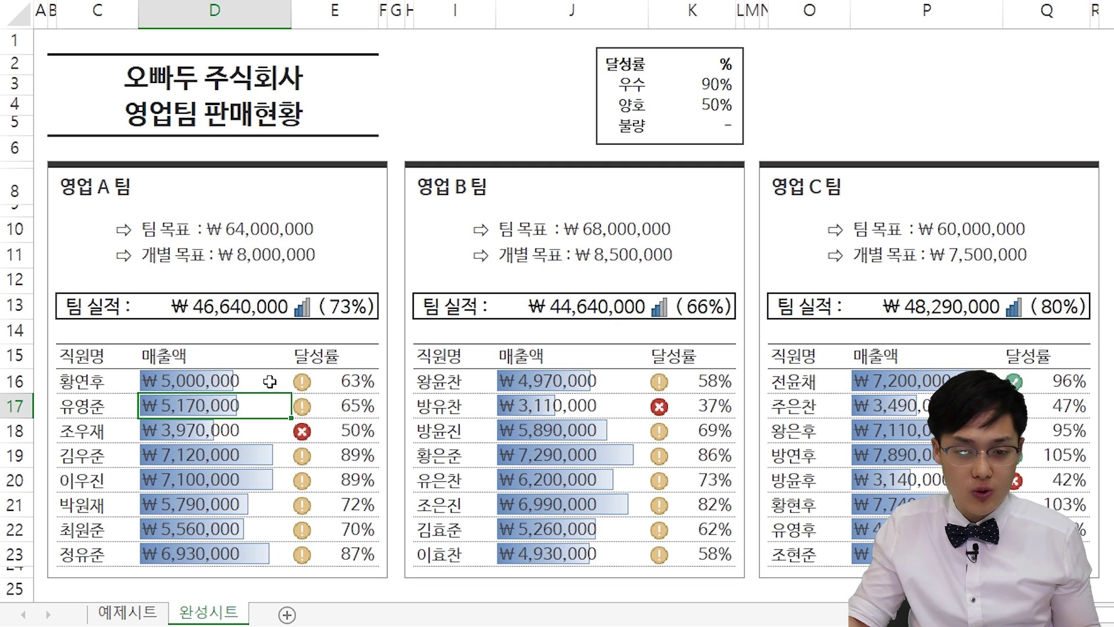
click(724, 84)
text(8)
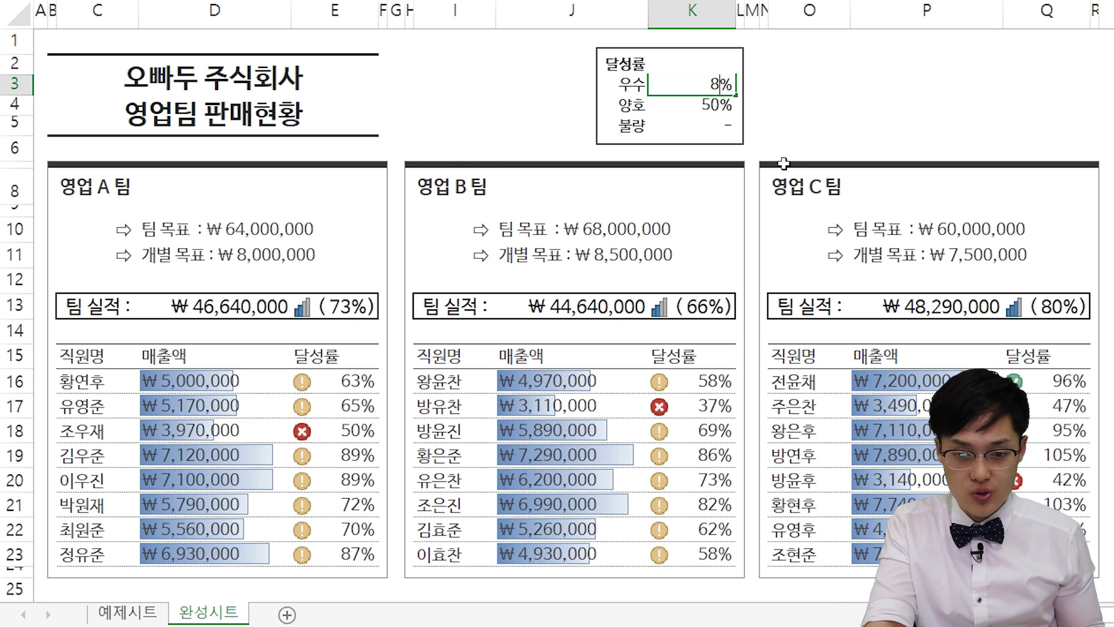
text(0)
key(Return)
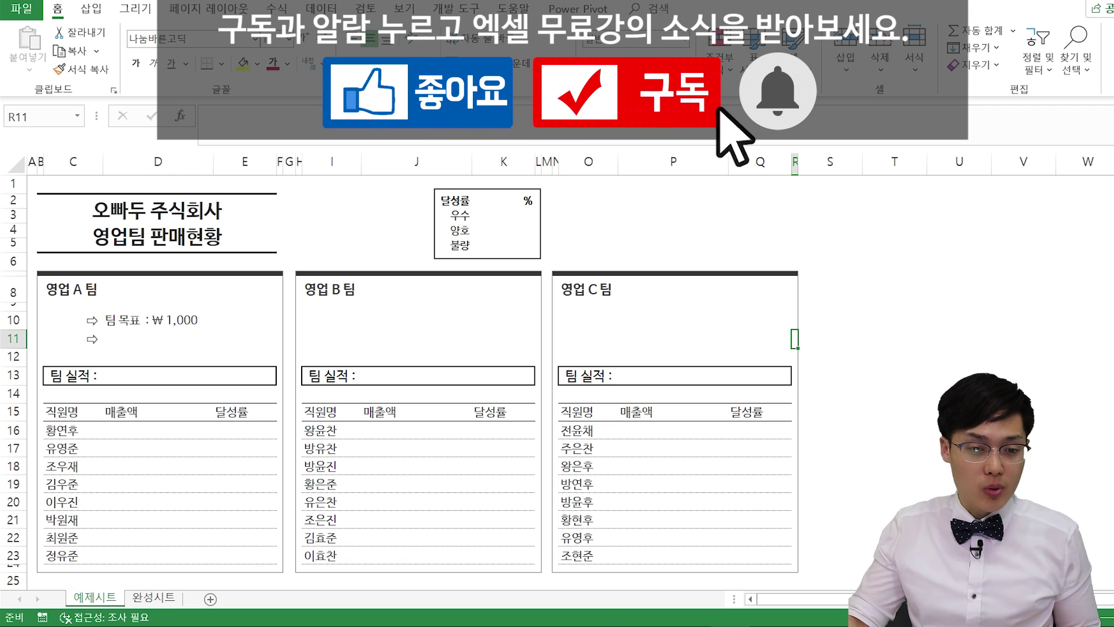
click(173, 323)
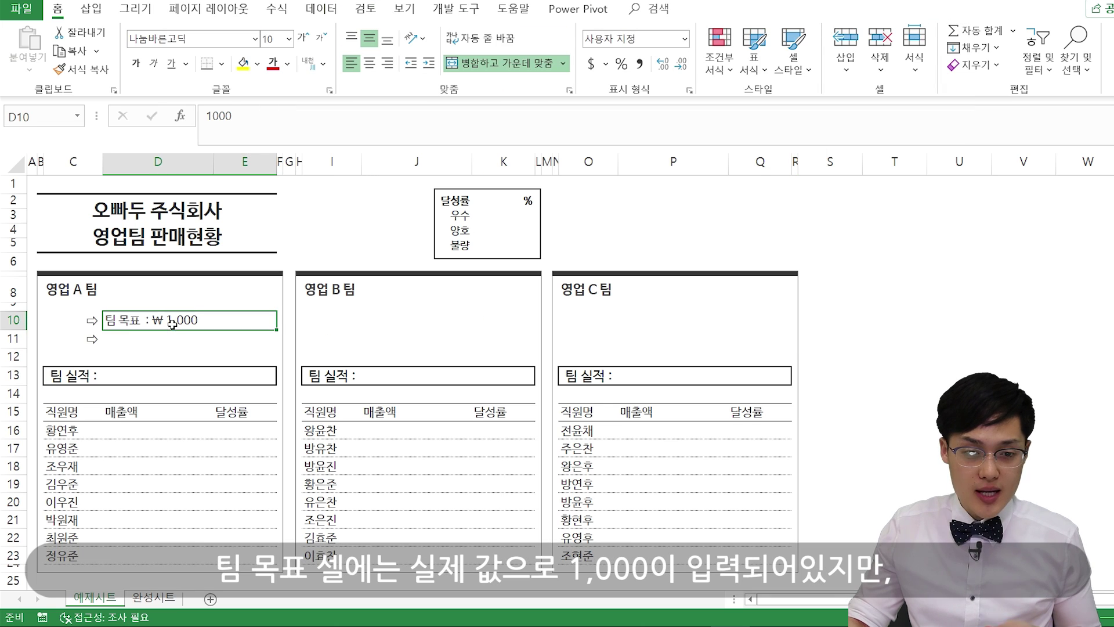
click(269, 121)
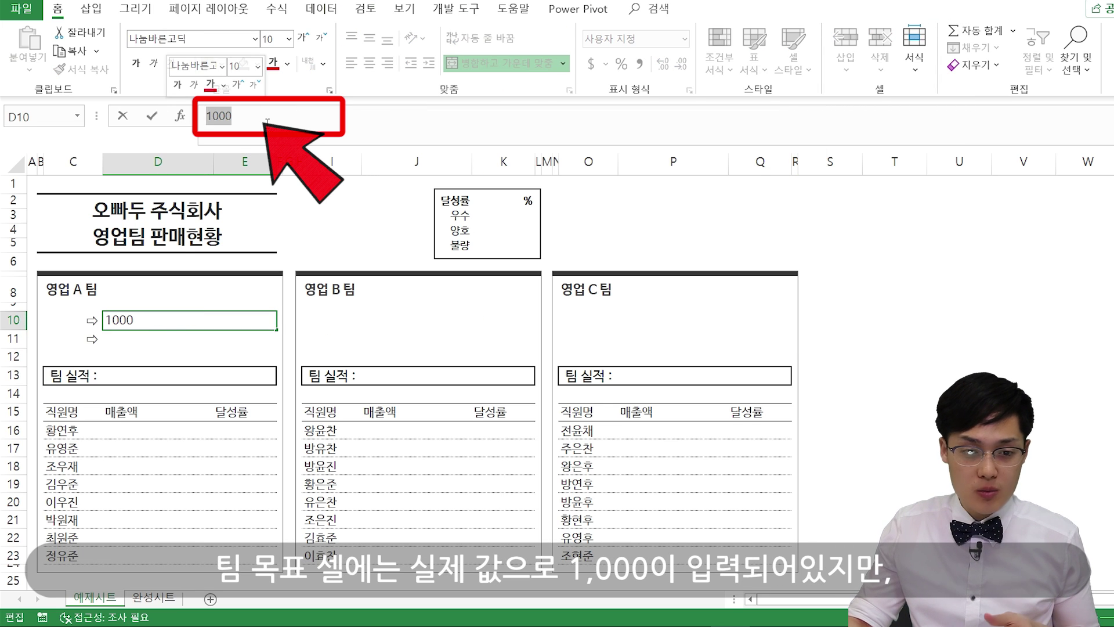
key(Escape)
key(Down)
key(Up)
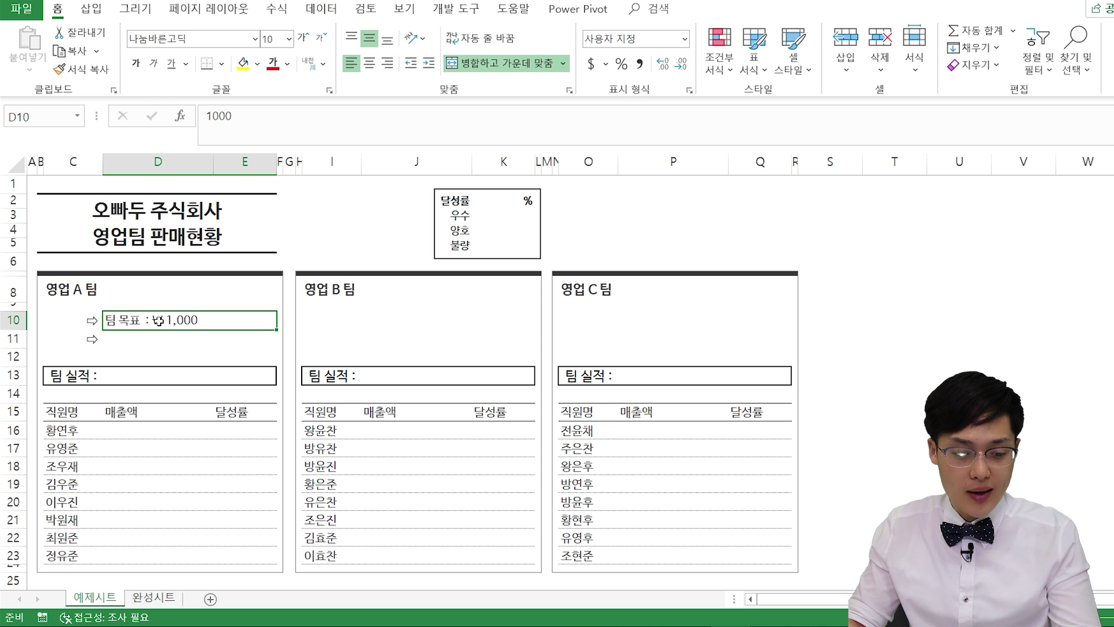
- Give D10 the custom format "팀 목표 : ₩" #,##0, trying and then removing .00 decimals
key(ctrl+1)
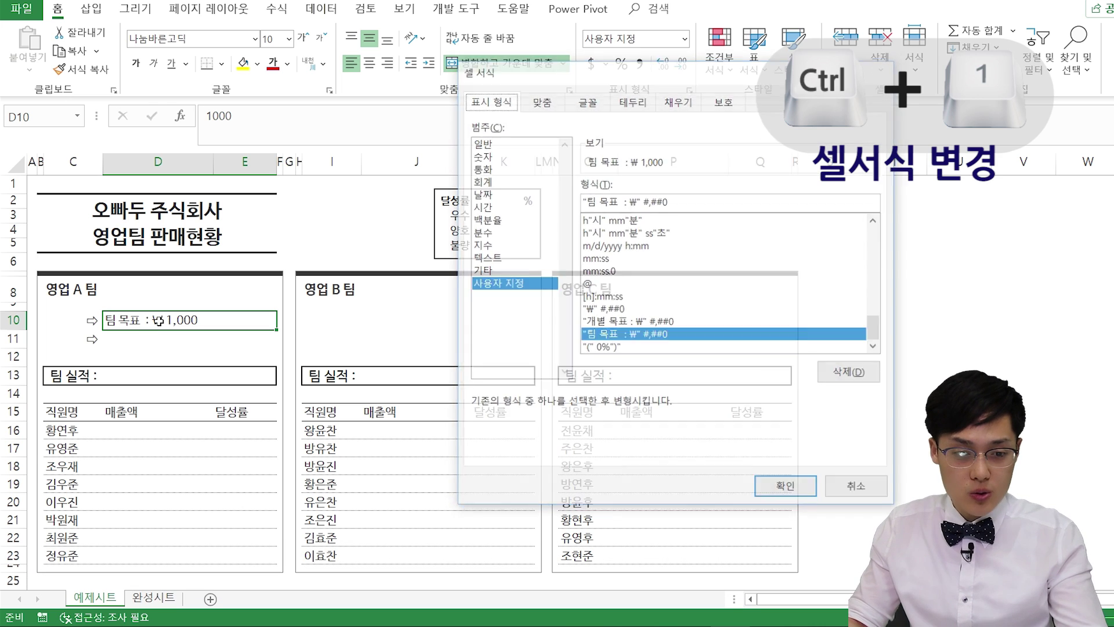
right_click(159, 323)
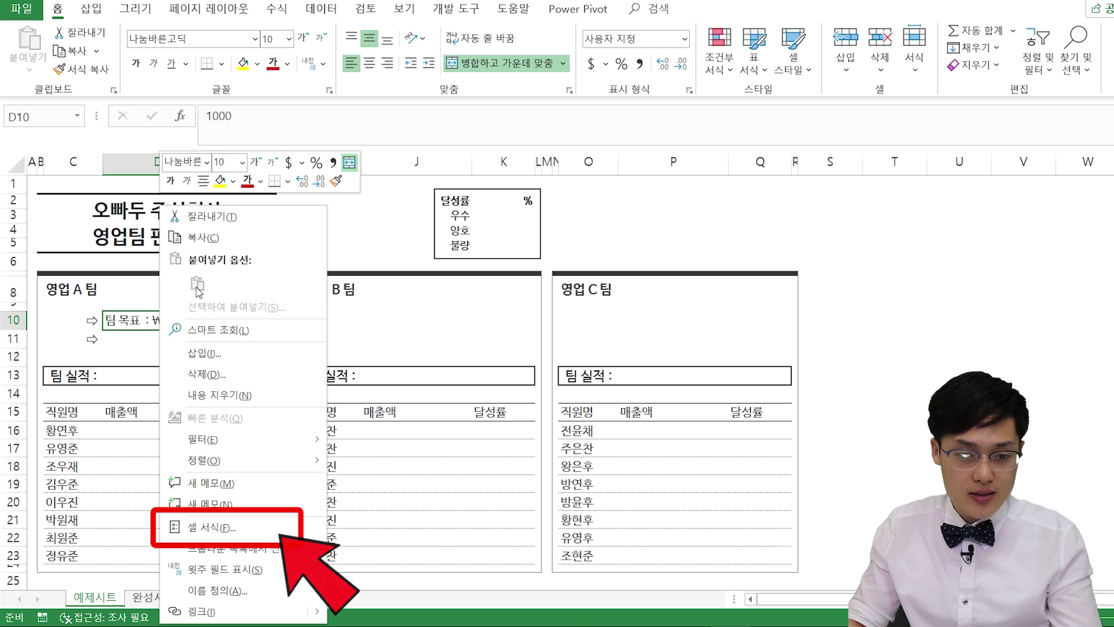
click(220, 529)
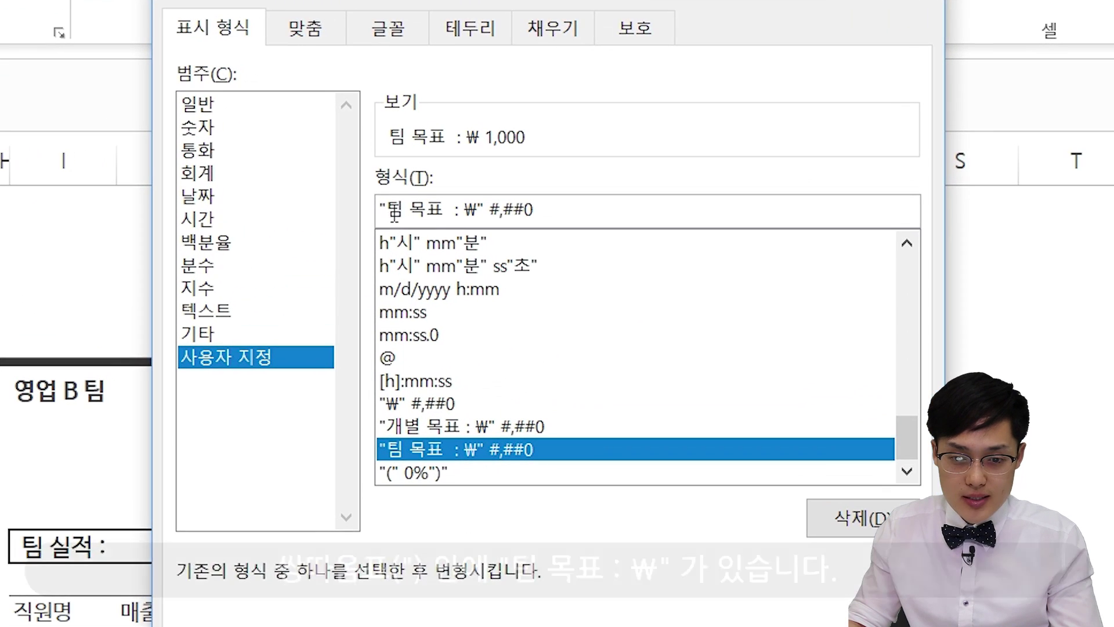
click(394, 215)
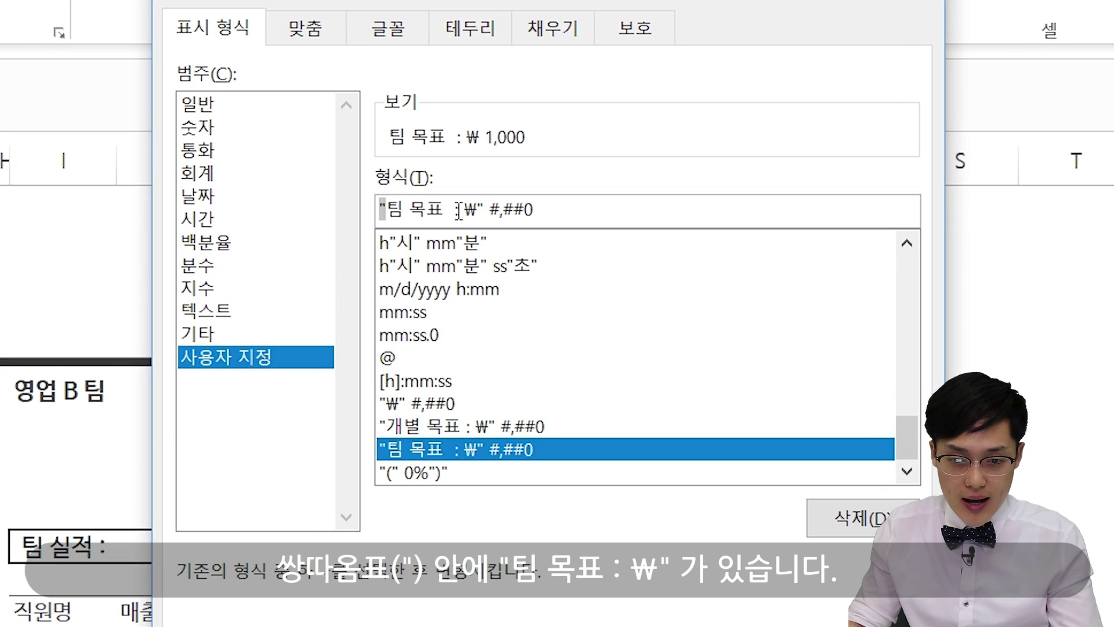
drag(386, 212, 446, 212)
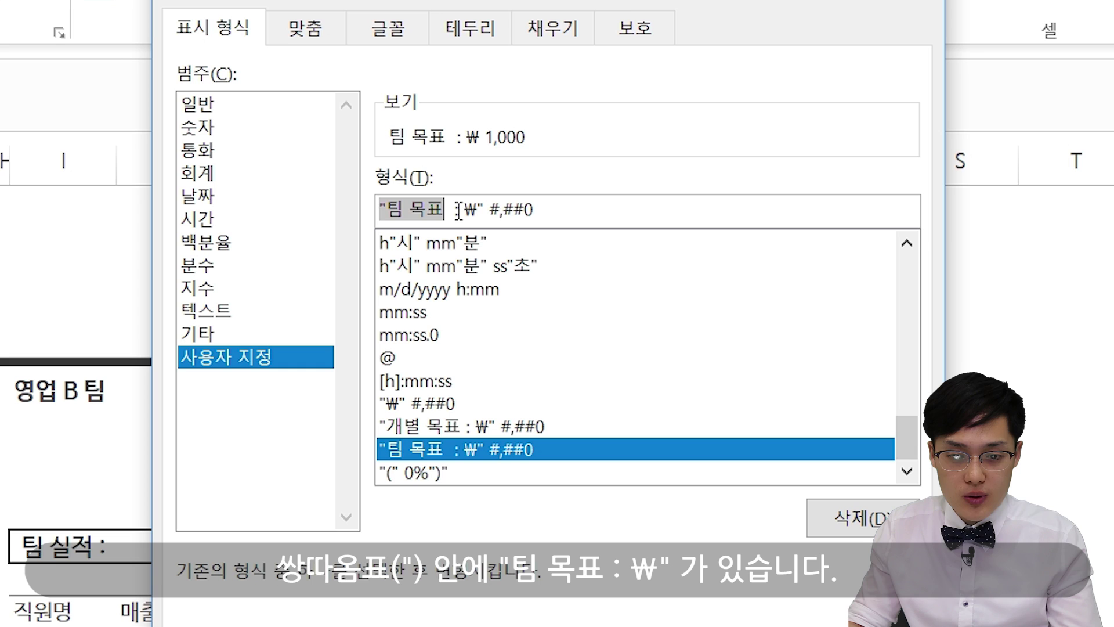
click(458, 213)
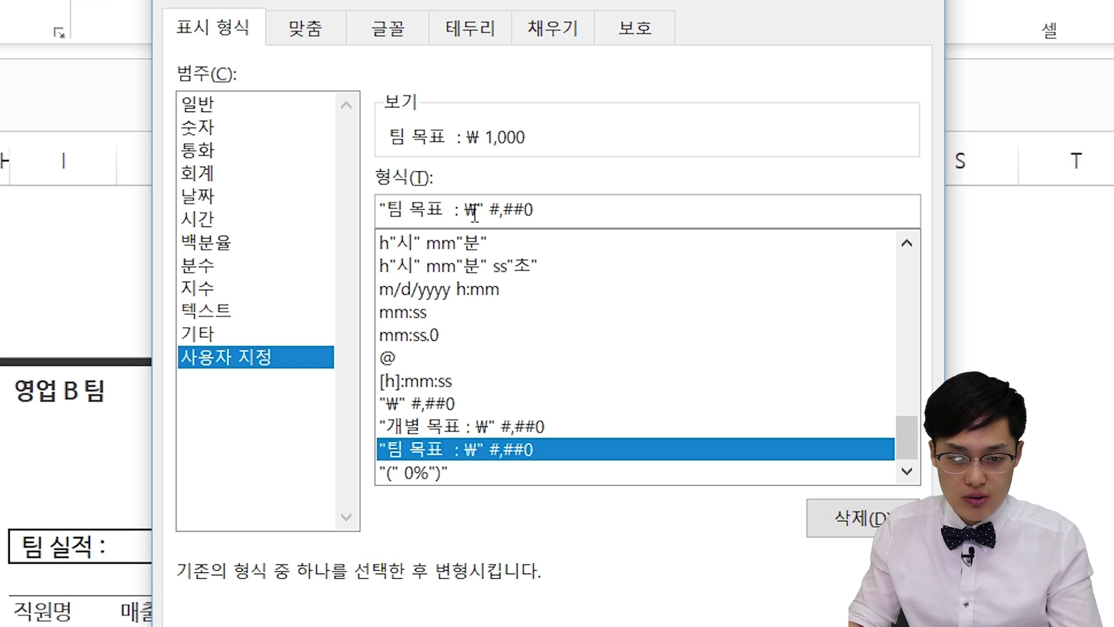
click(493, 209)
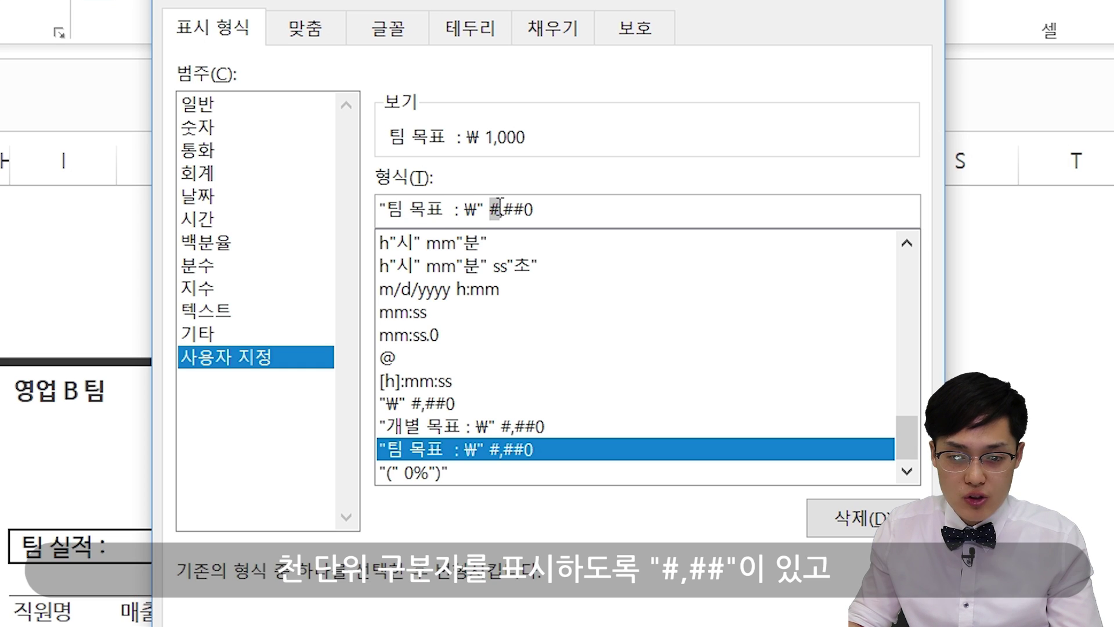
click(507, 208)
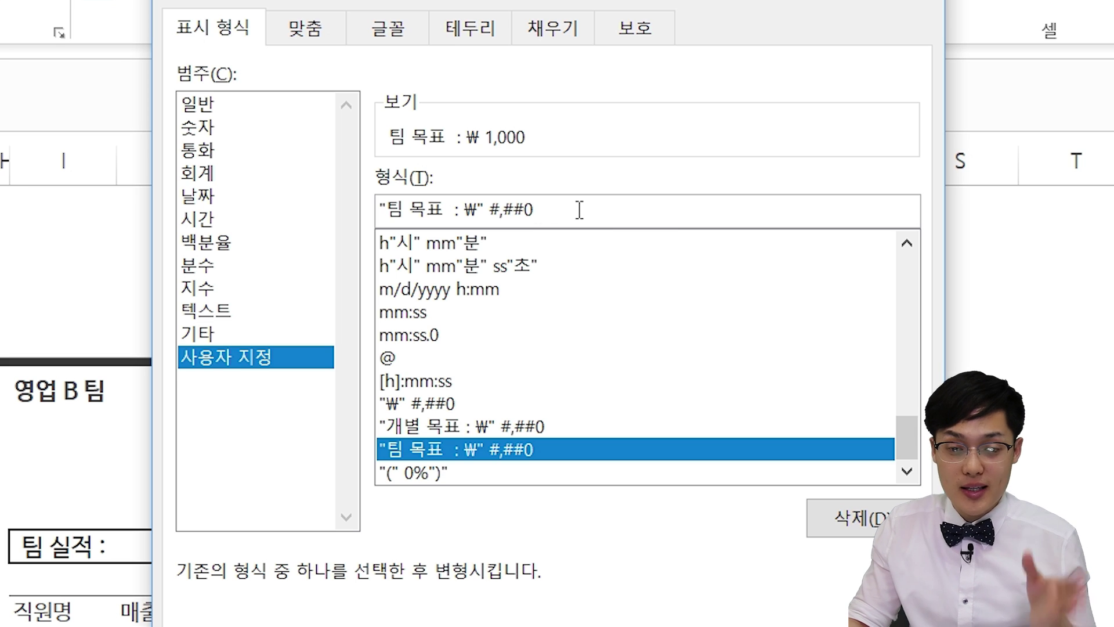
text(.00)
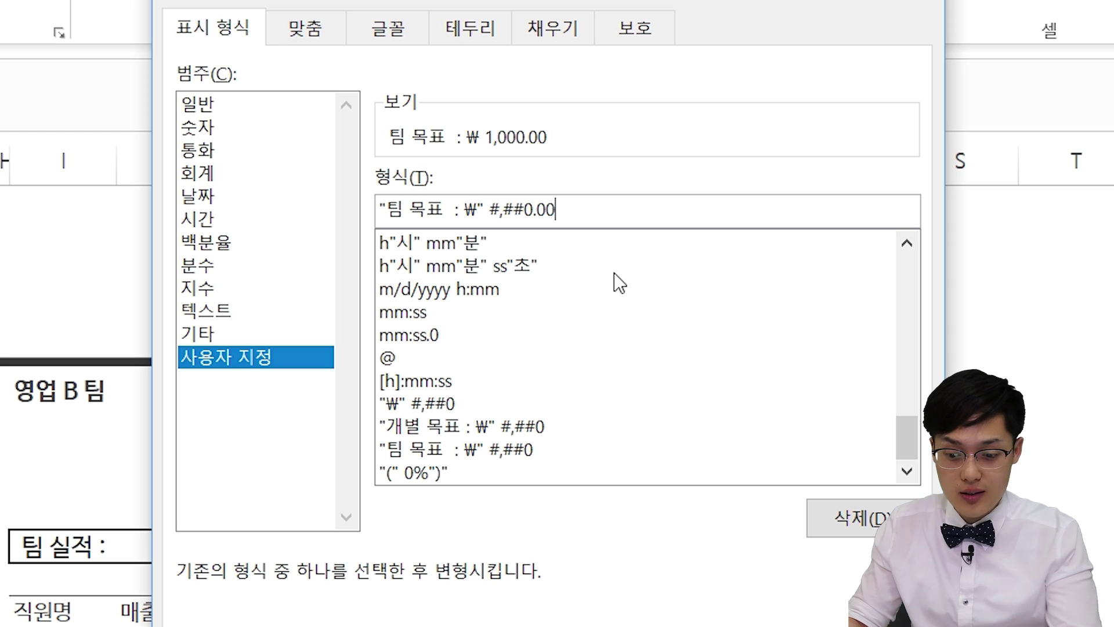
key(BackSpace)
key(BackSpace)
key(BackSpace)
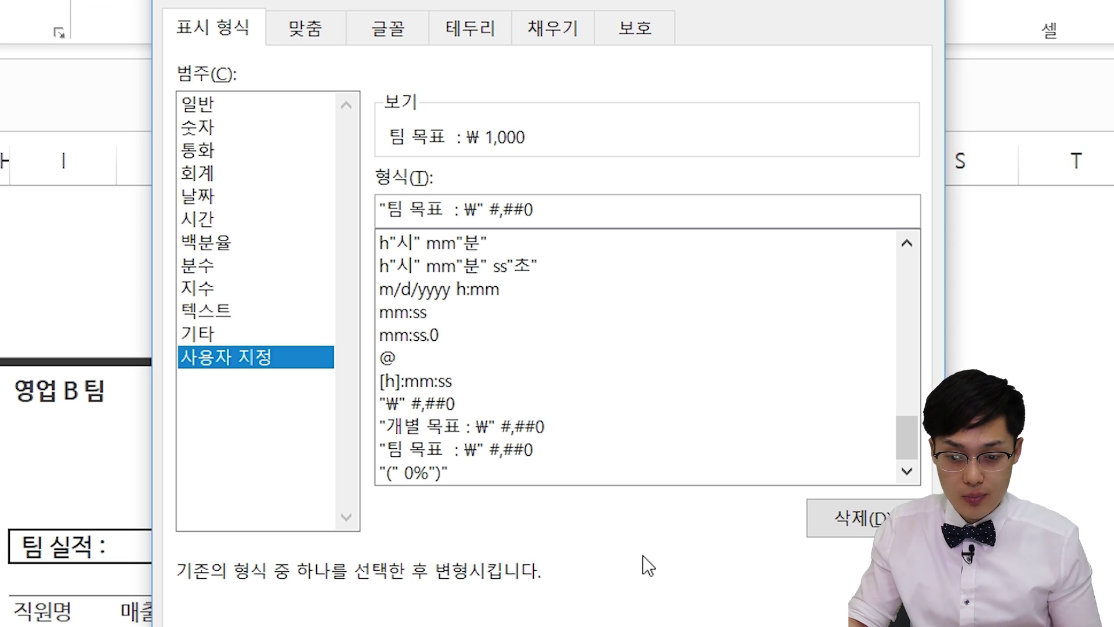
key(Return)
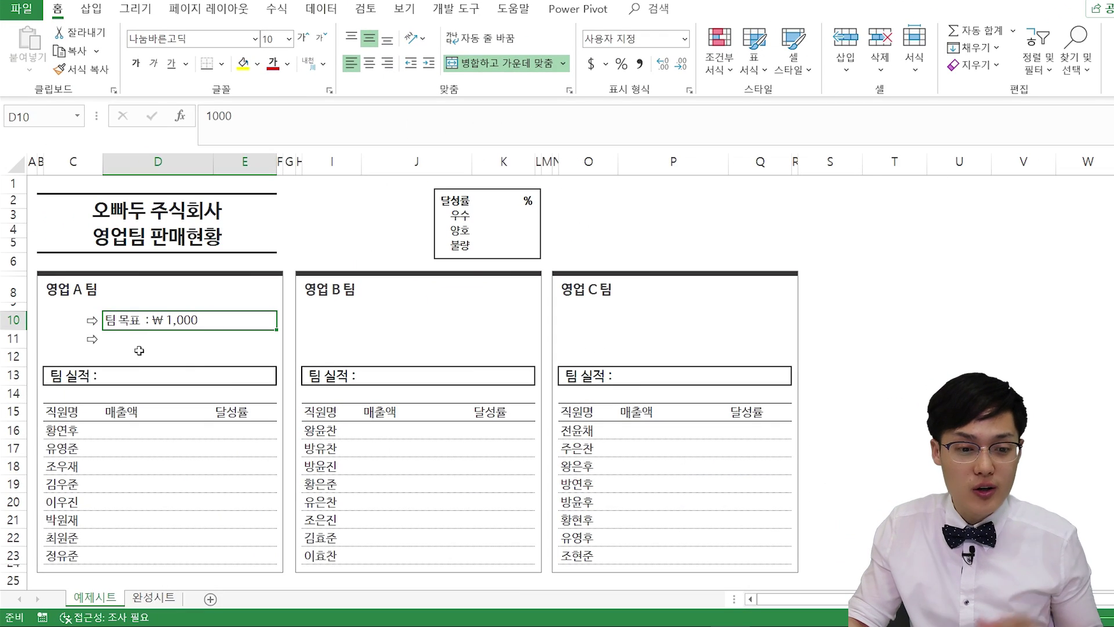
- Give D11 the custom number format "개별 목표 : ₩" #,##0
click(183, 337)
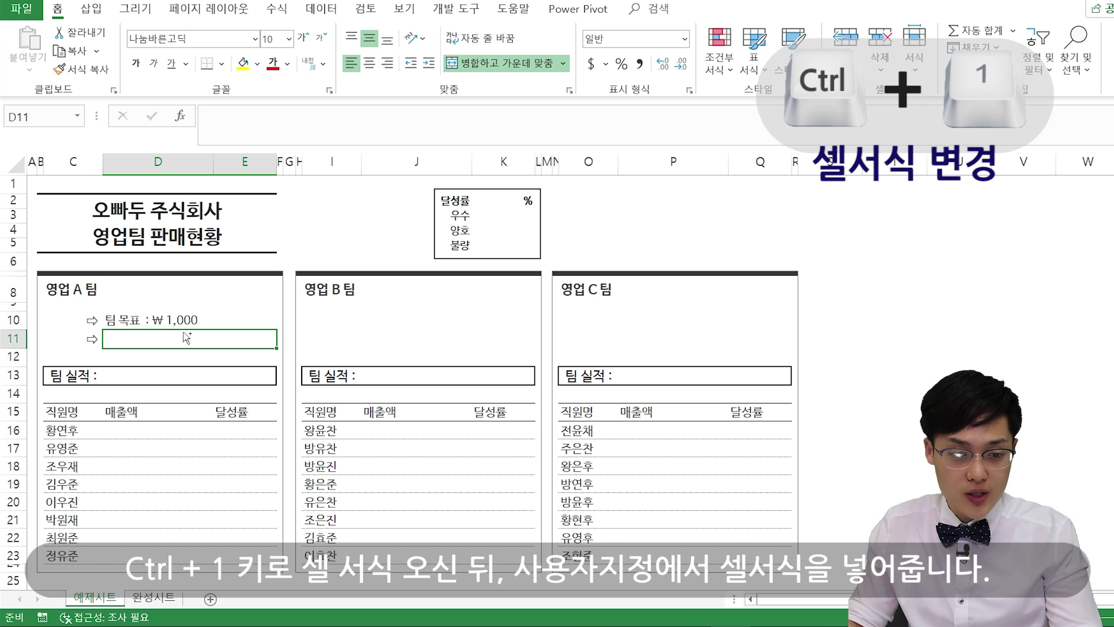
key(ctrl+1)
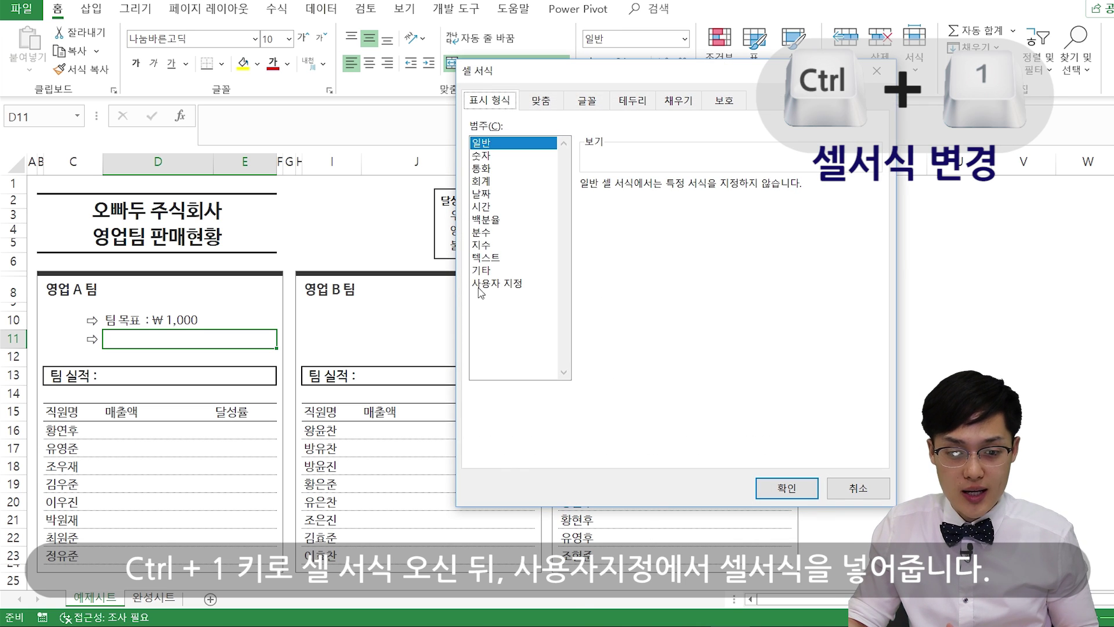
click(481, 284)
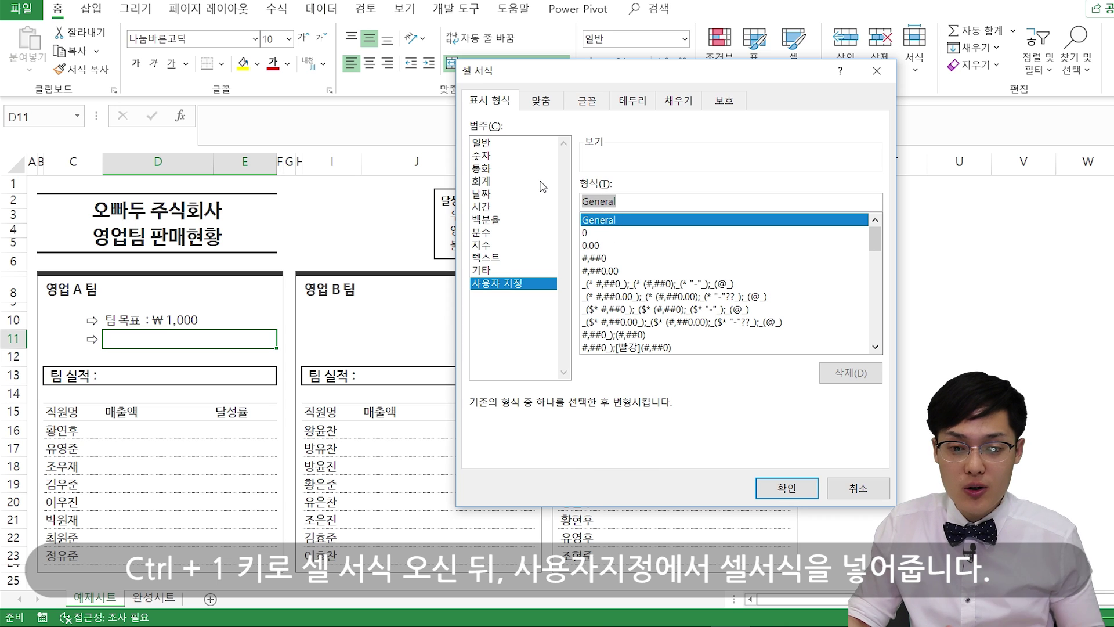
text("개별 목표 : ₩)
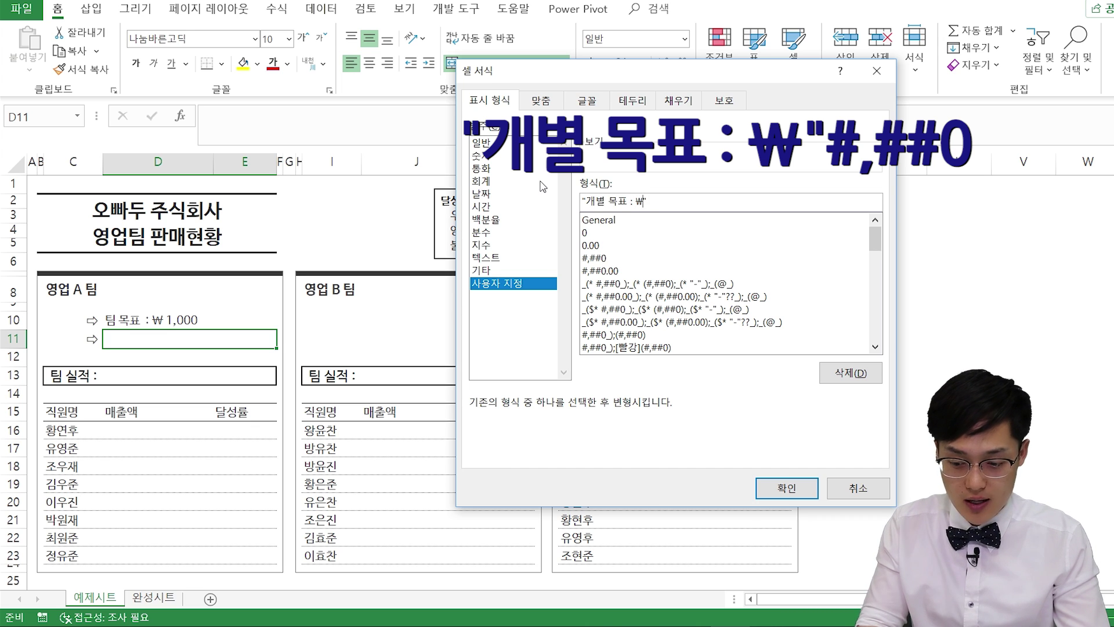
text(" #,##)
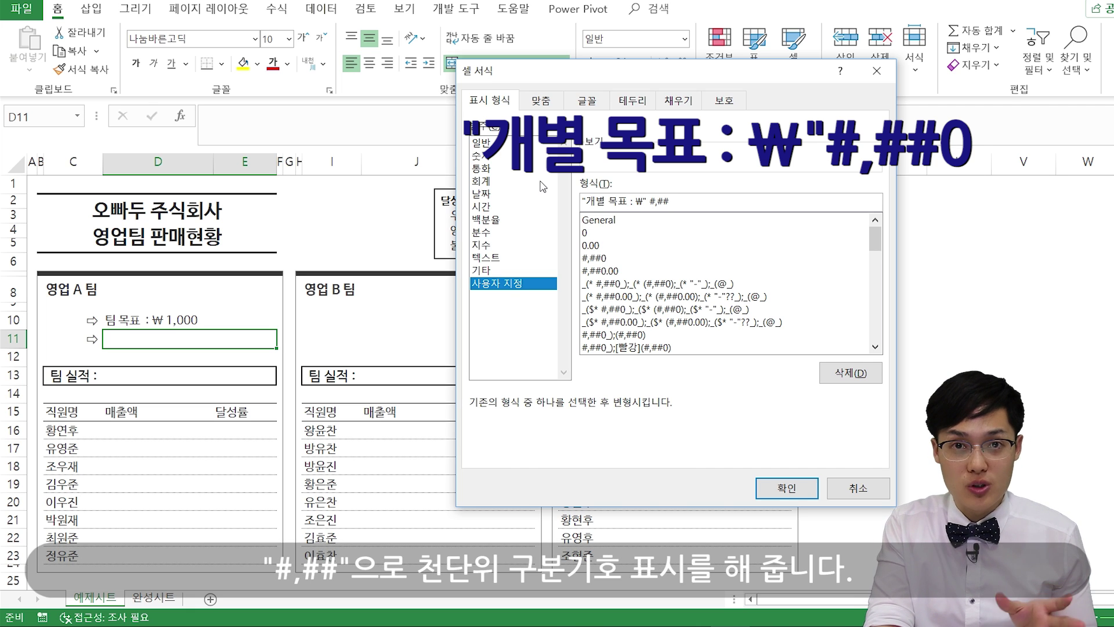
text(0)
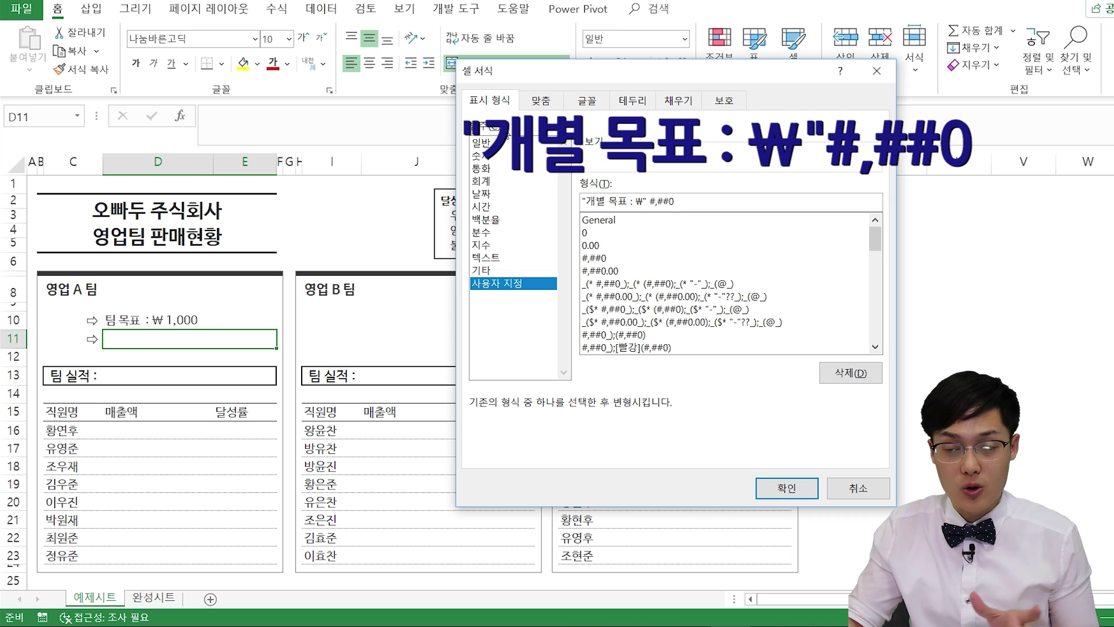
click(805, 486)
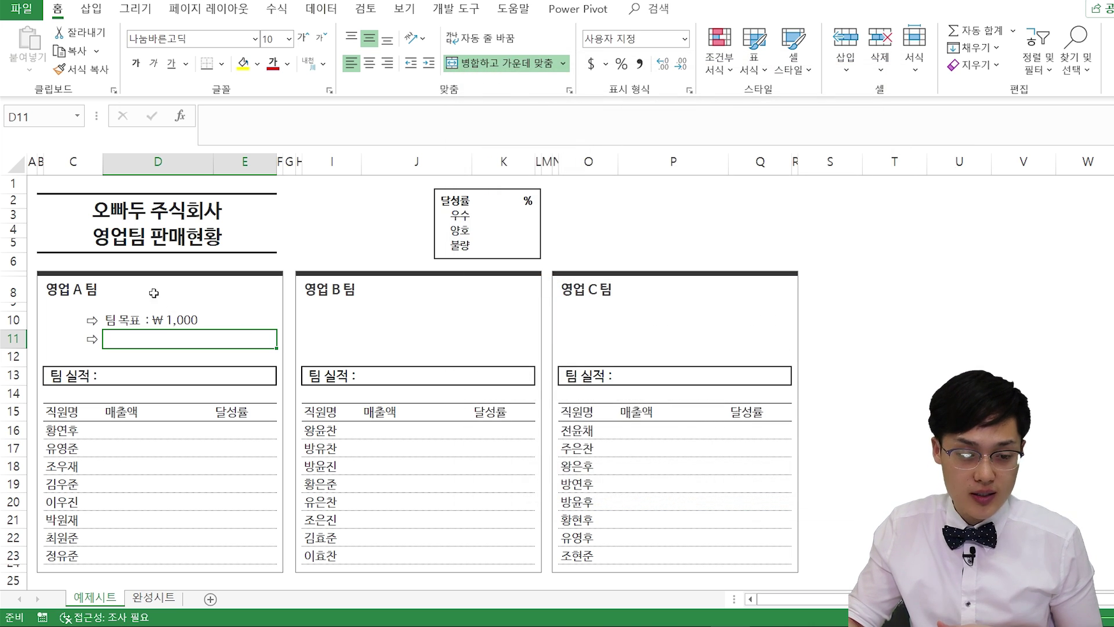
- Enter 10000 as the individual target in D11
text(10,)
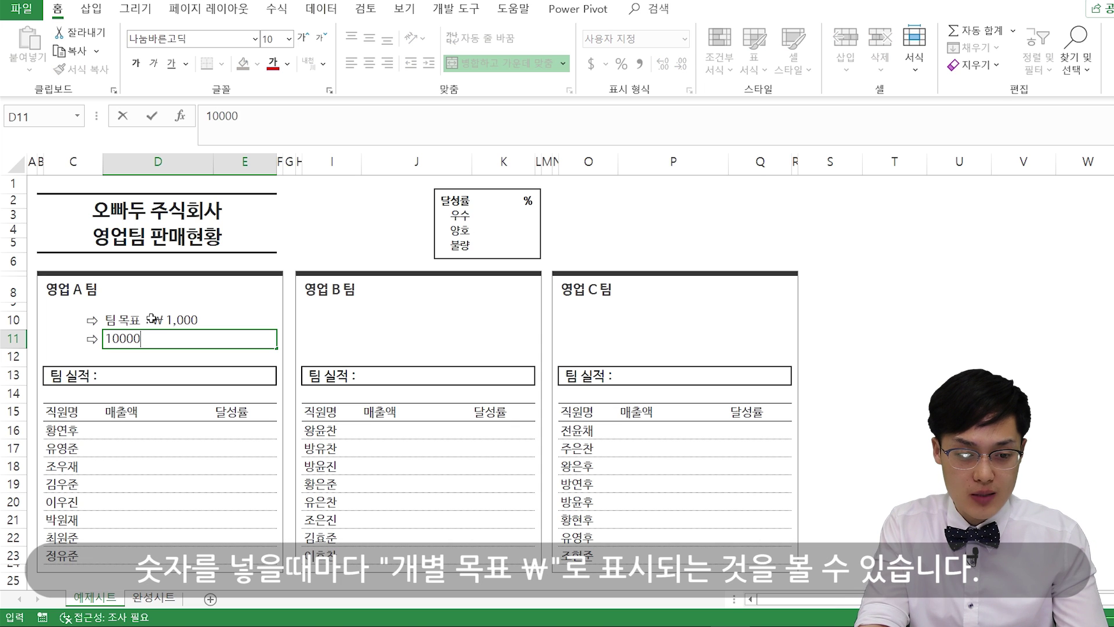
text(0)
key(Return)
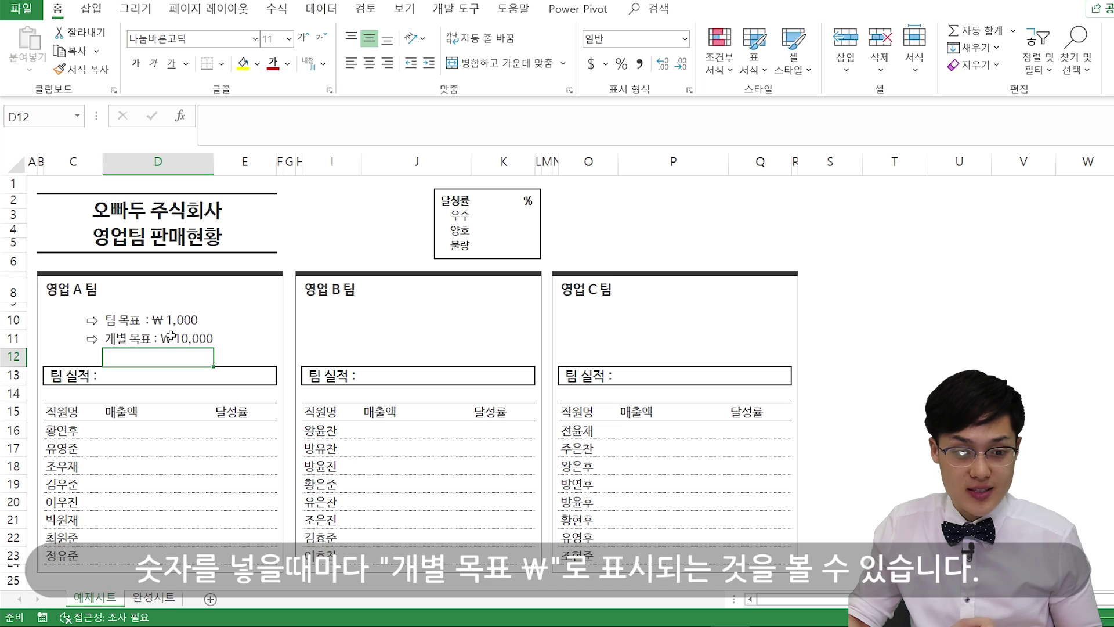
click(169, 334)
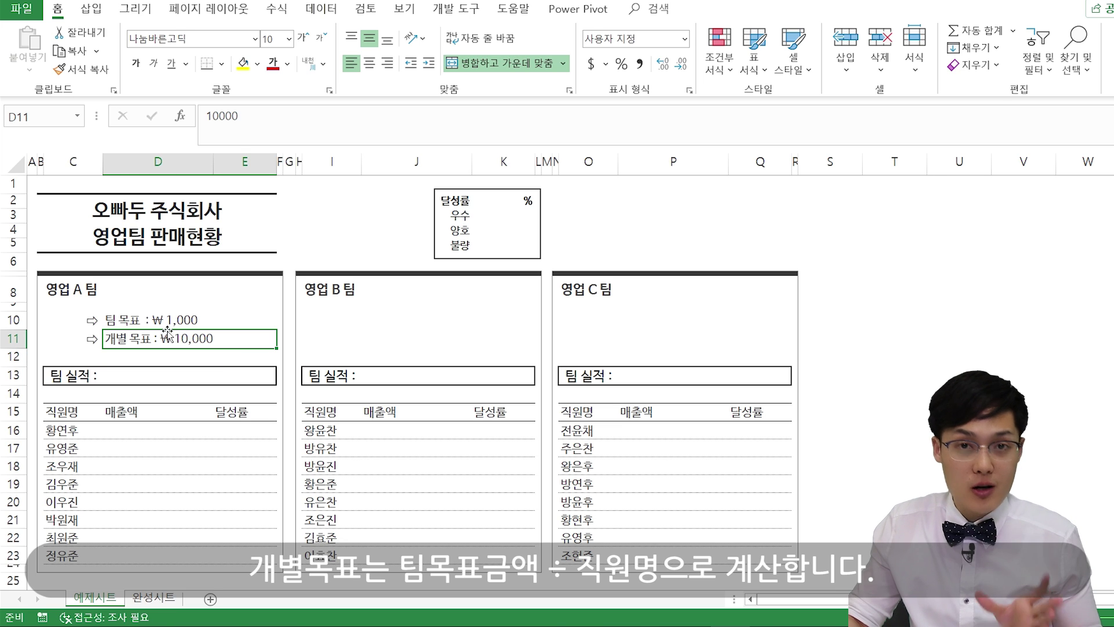
- Enter =D10/COUNTA(C16:C23) in D11 to compute the individual target
click(169, 321)
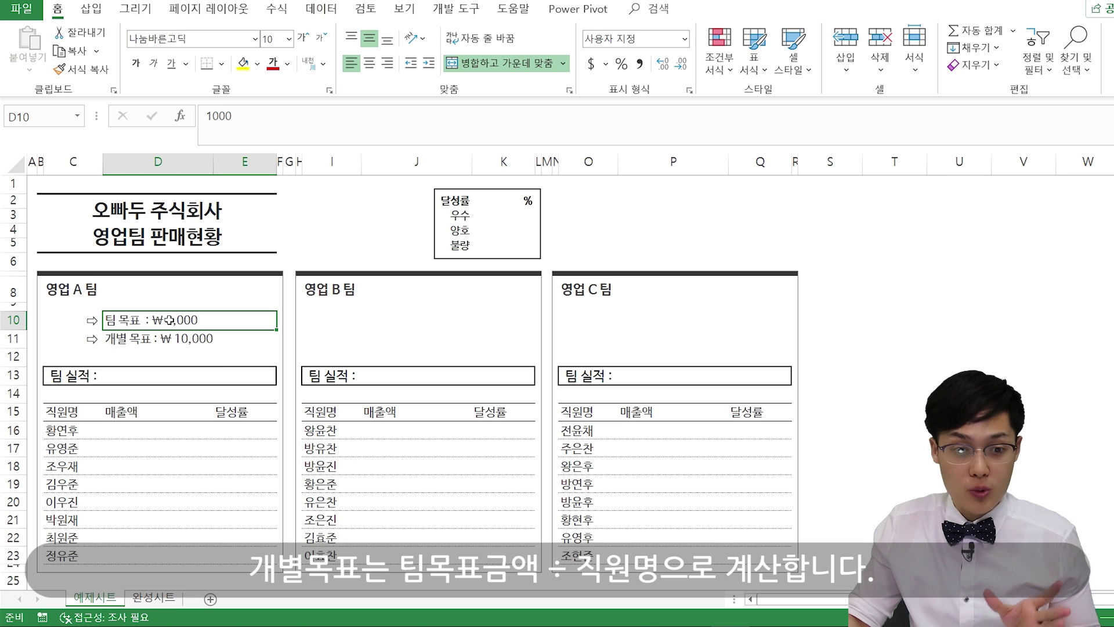
drag(55, 430, 58, 519)
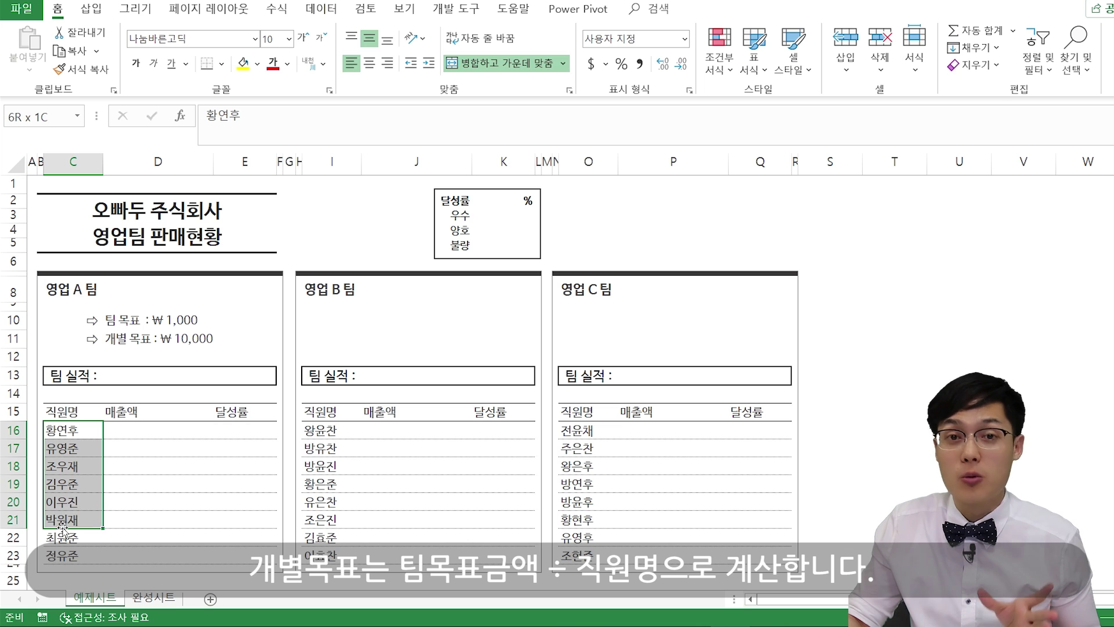
click(174, 338)
text(=)
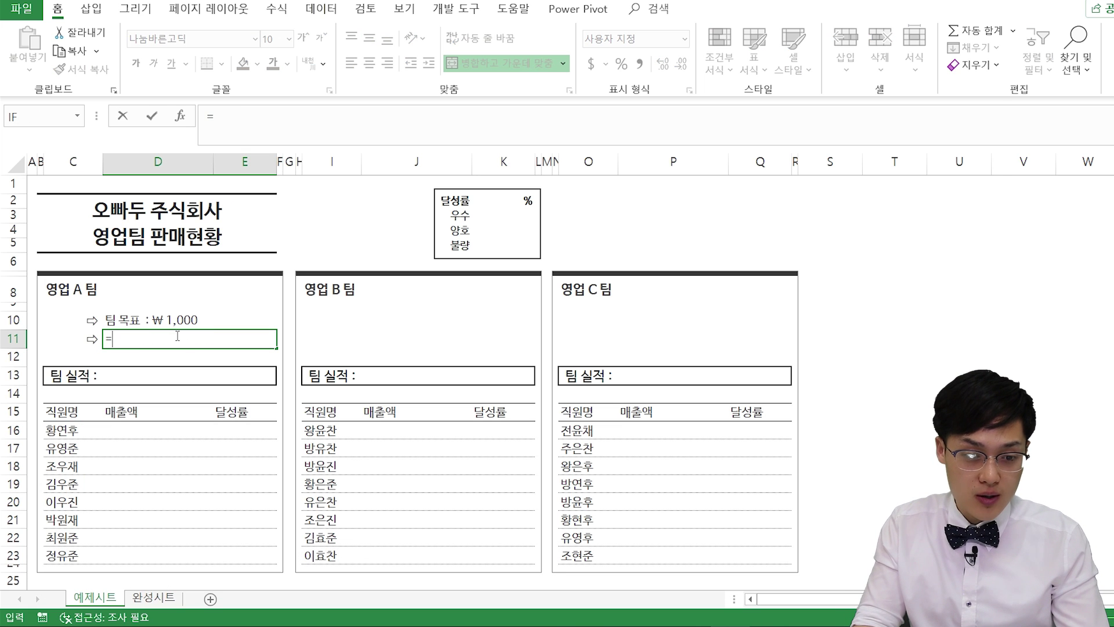
key(Up)
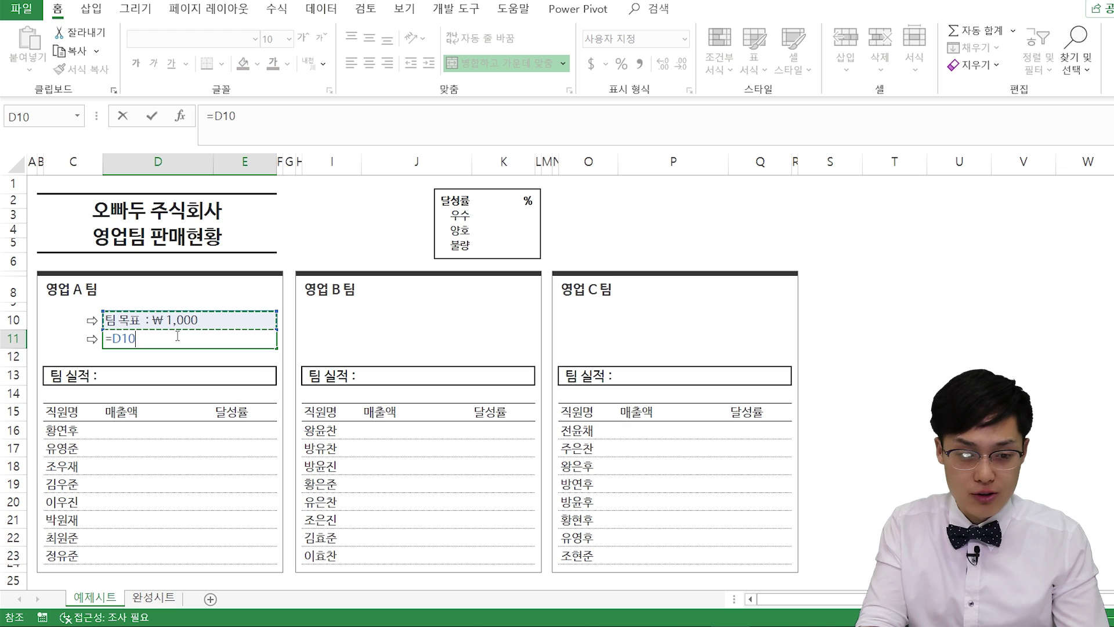
text(/counta()
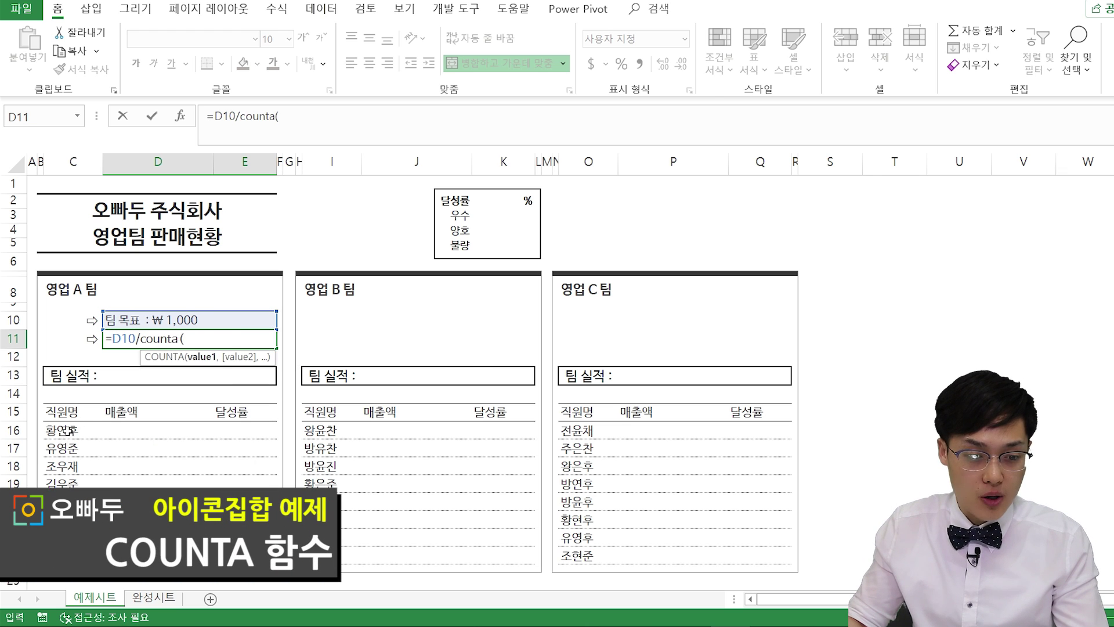
drag(68, 429, 64, 555)
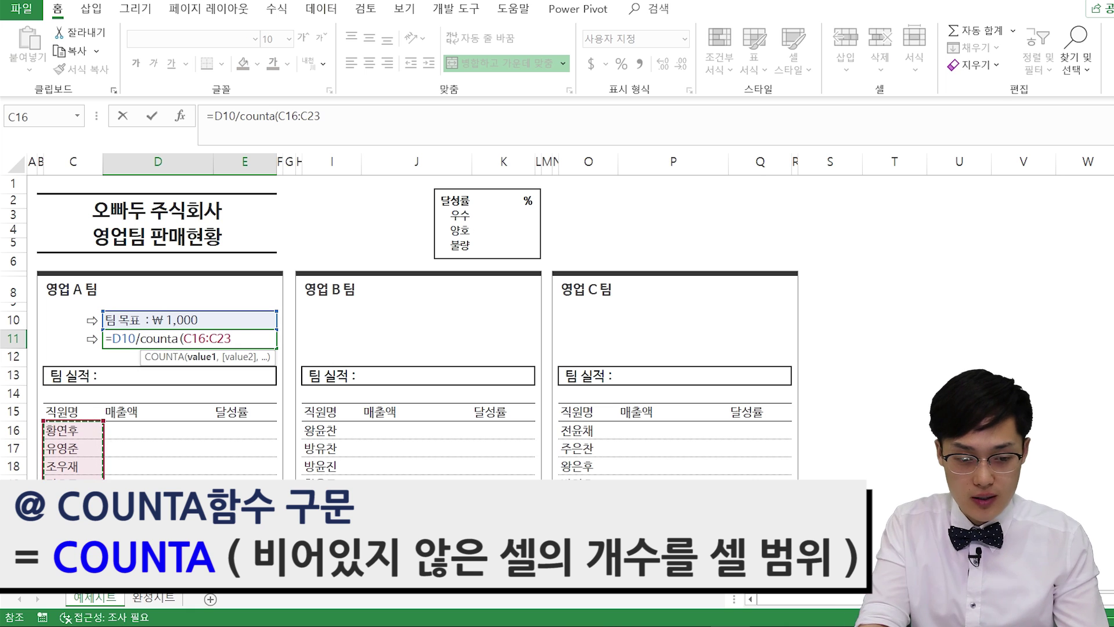
key(Return)
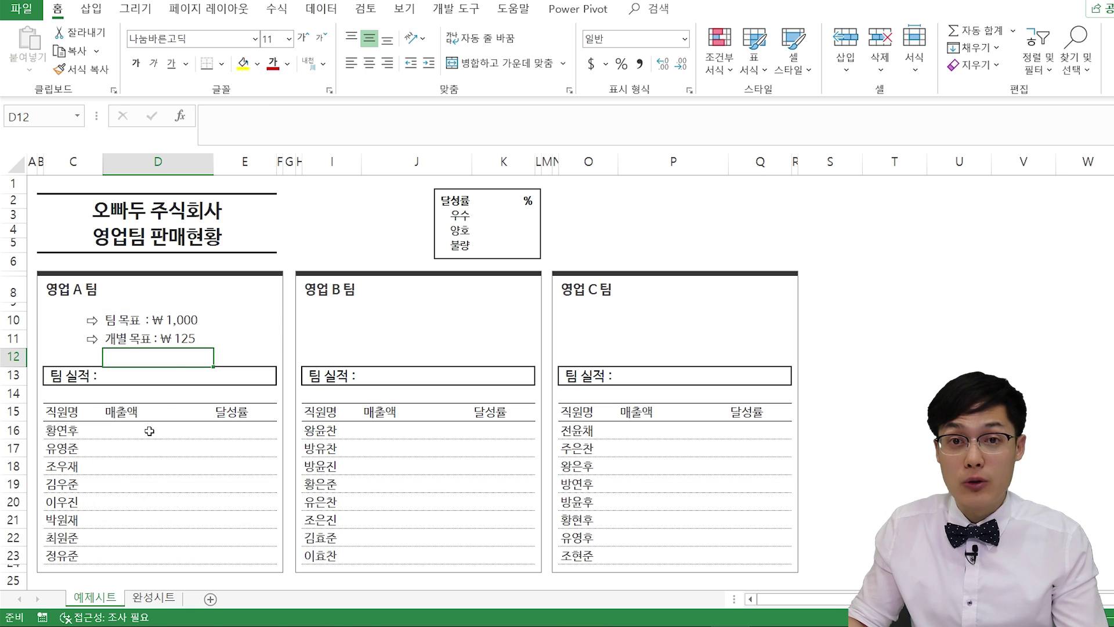
- Set the team target in D10 to ₩64,000,000
click(178, 318)
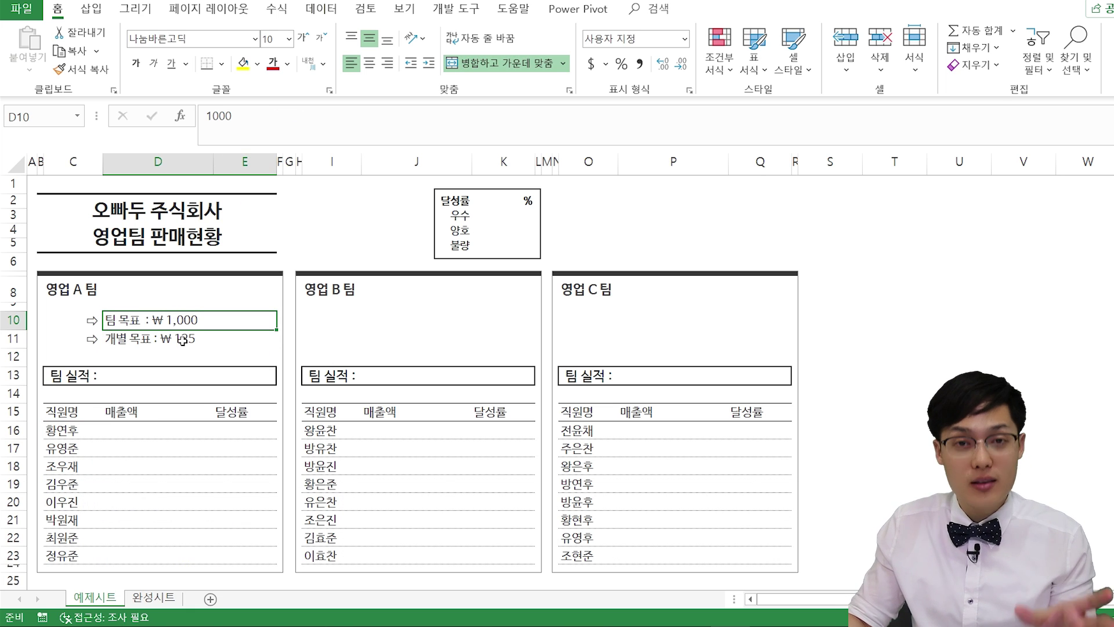
text(6400000)
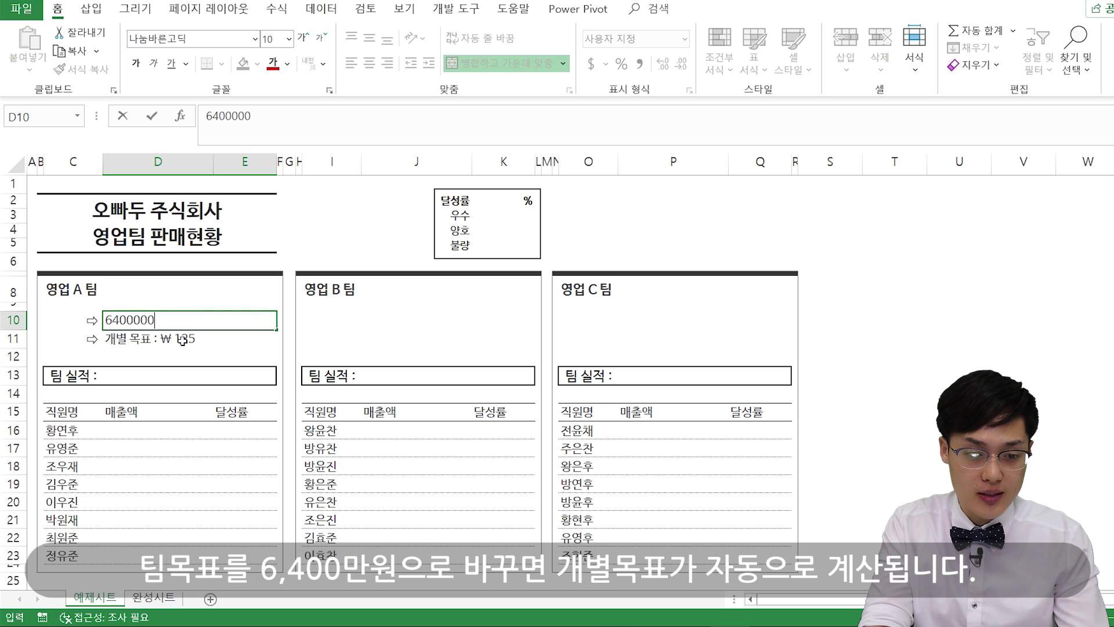
key(Return)
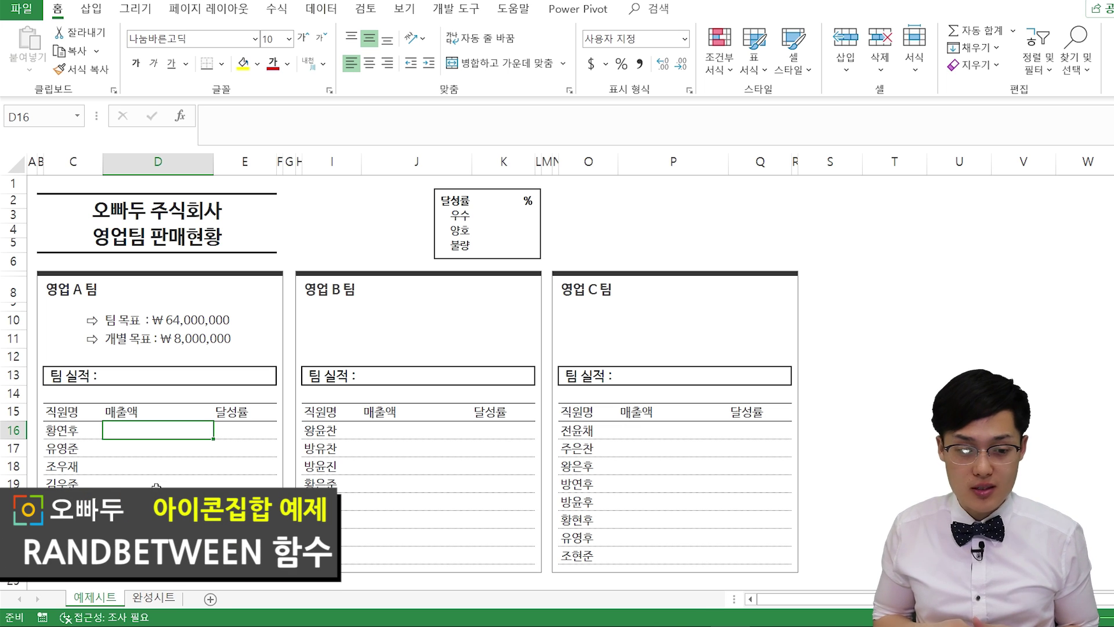
- Enter =RANDBETWEEN(200,800)*10000 in D16 for a random sales amount
text(=r)
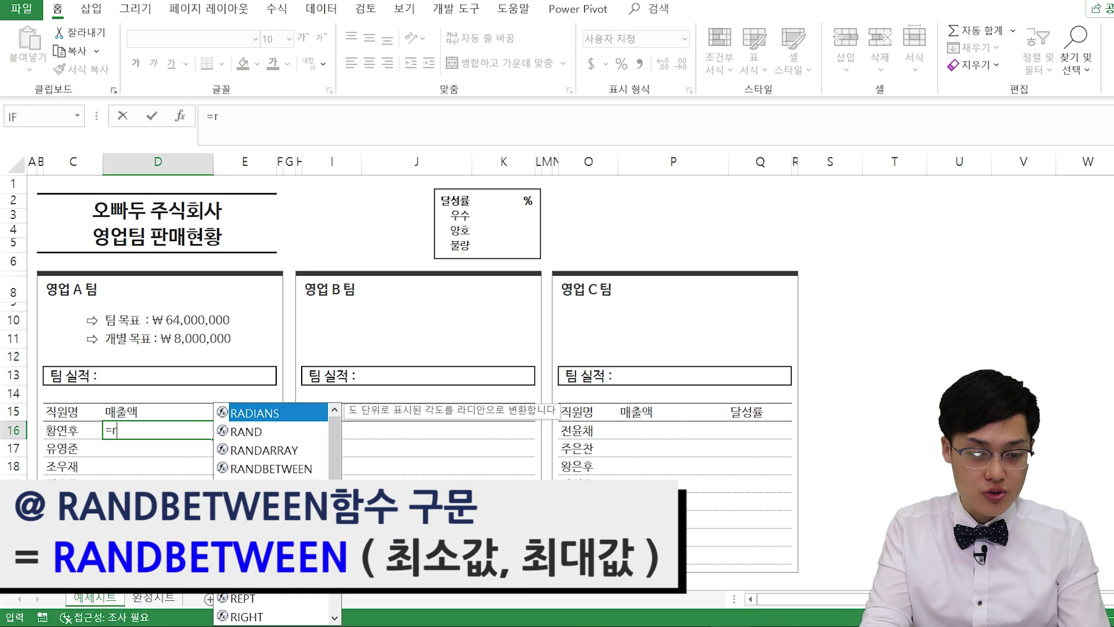
text(and)
key(Down)
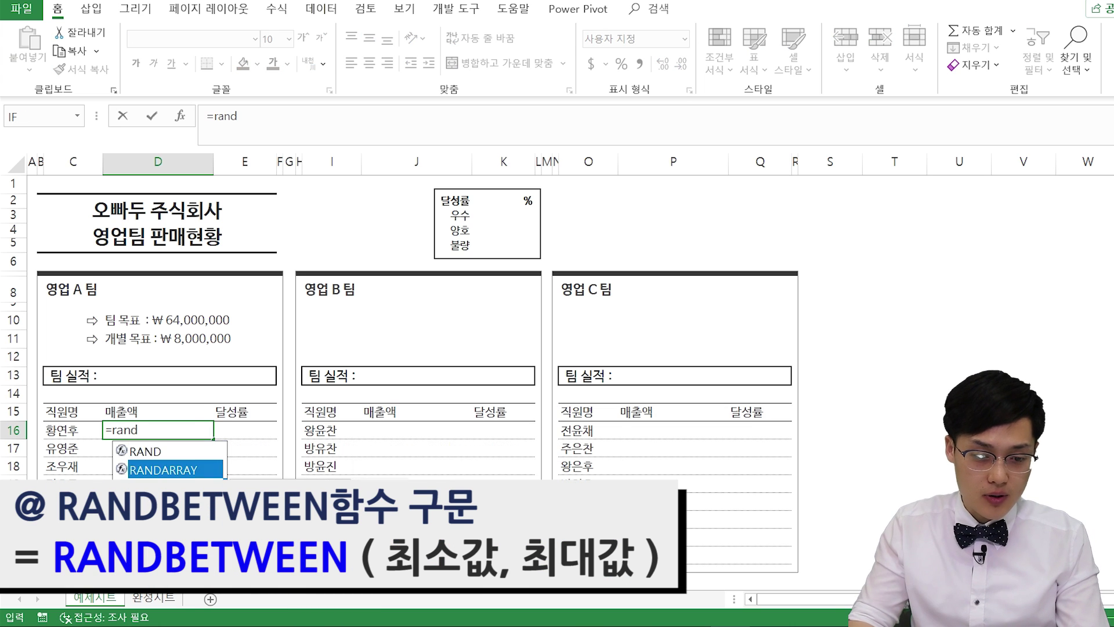
double_click(156, 487)
text(200,800))
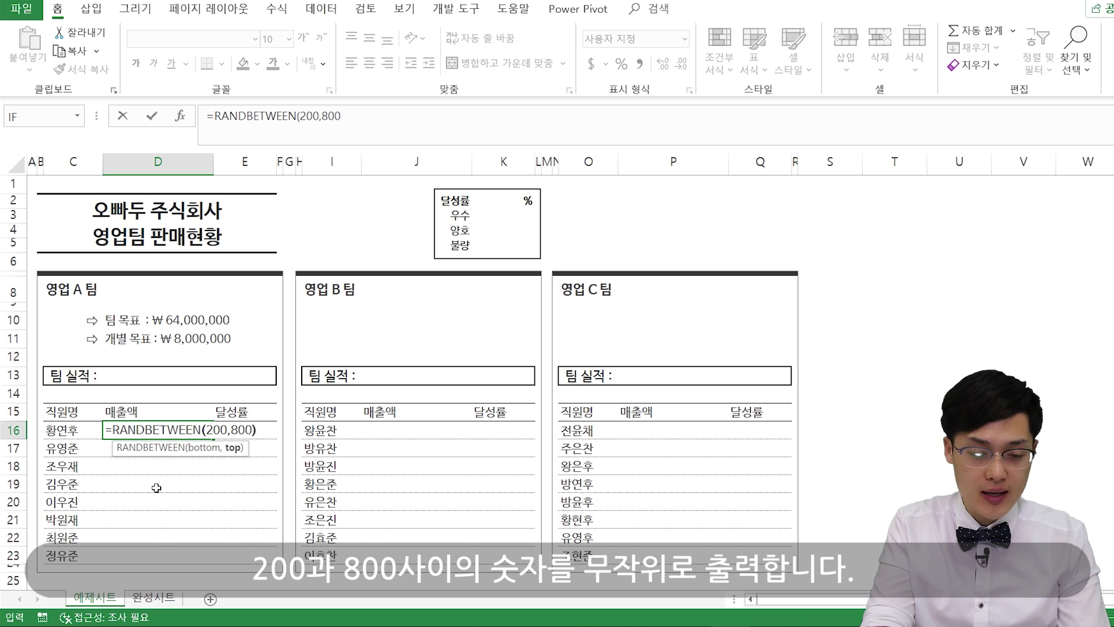
key(Return)
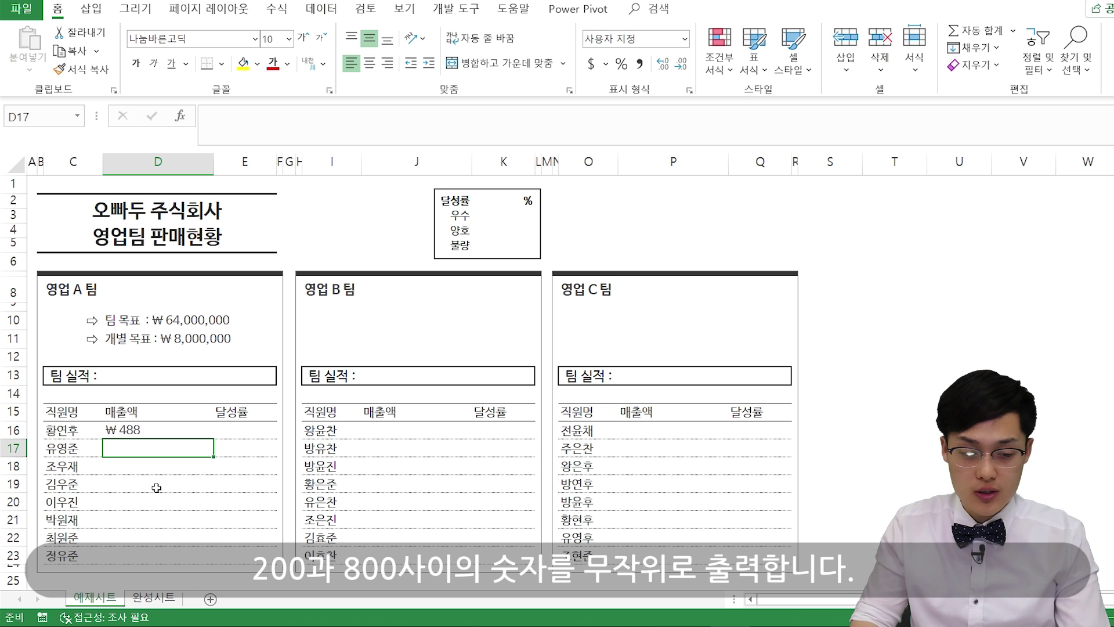
key(Up)
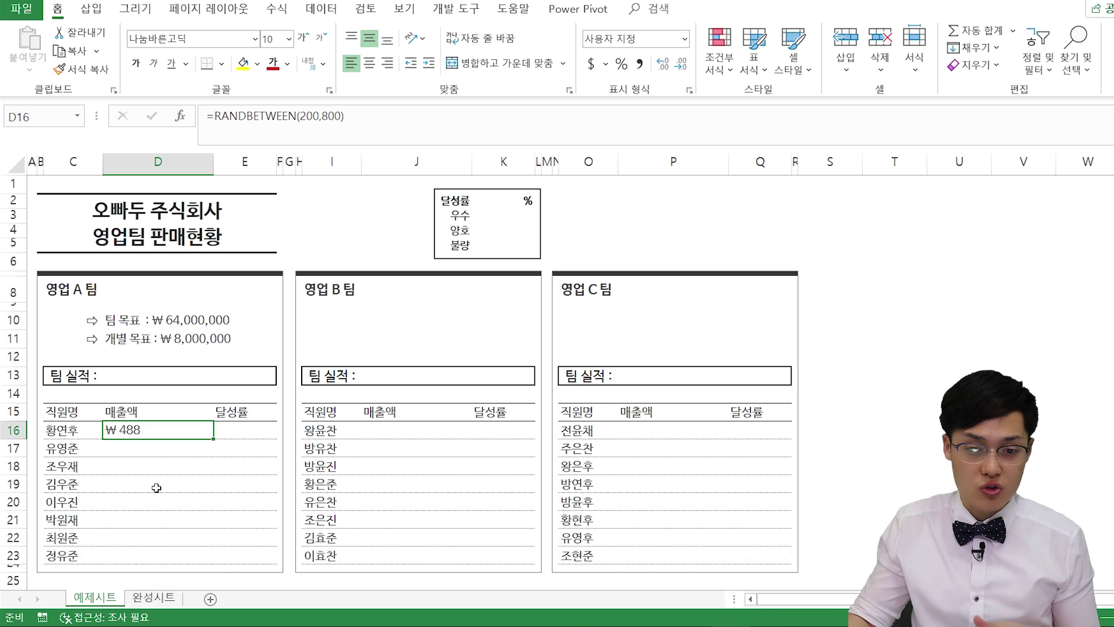
click(368, 119)
text(*10000)
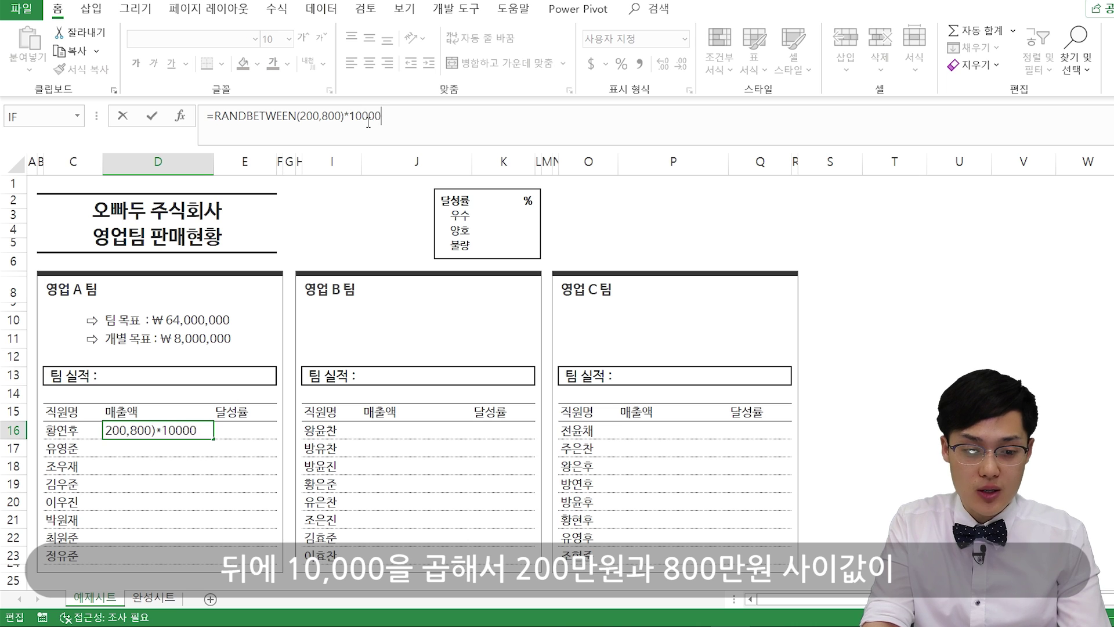
key(Return)
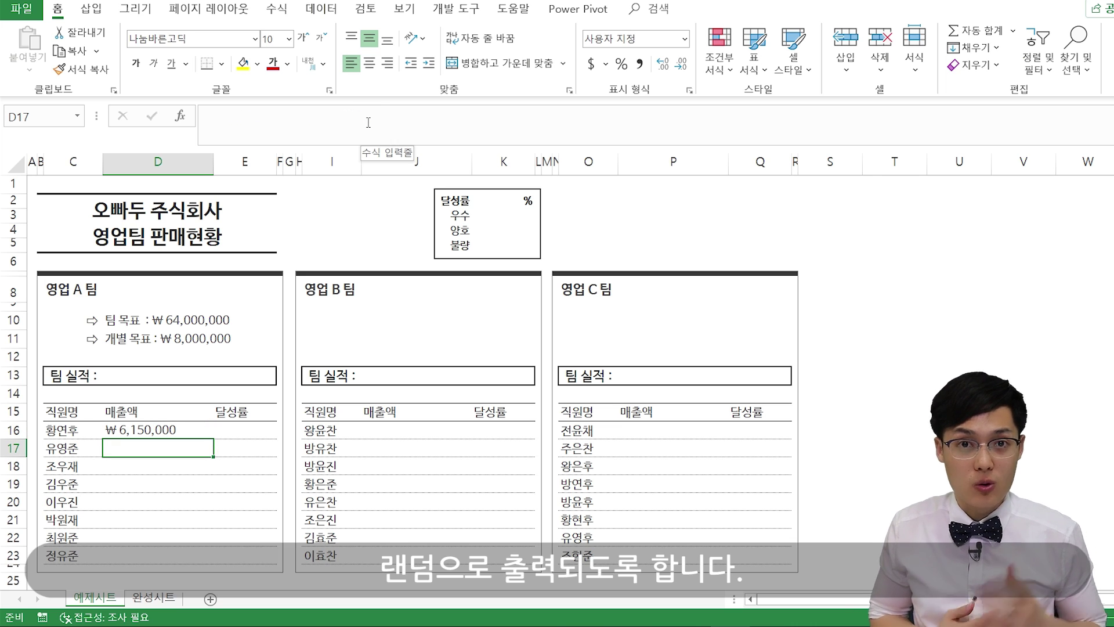
key(Up)
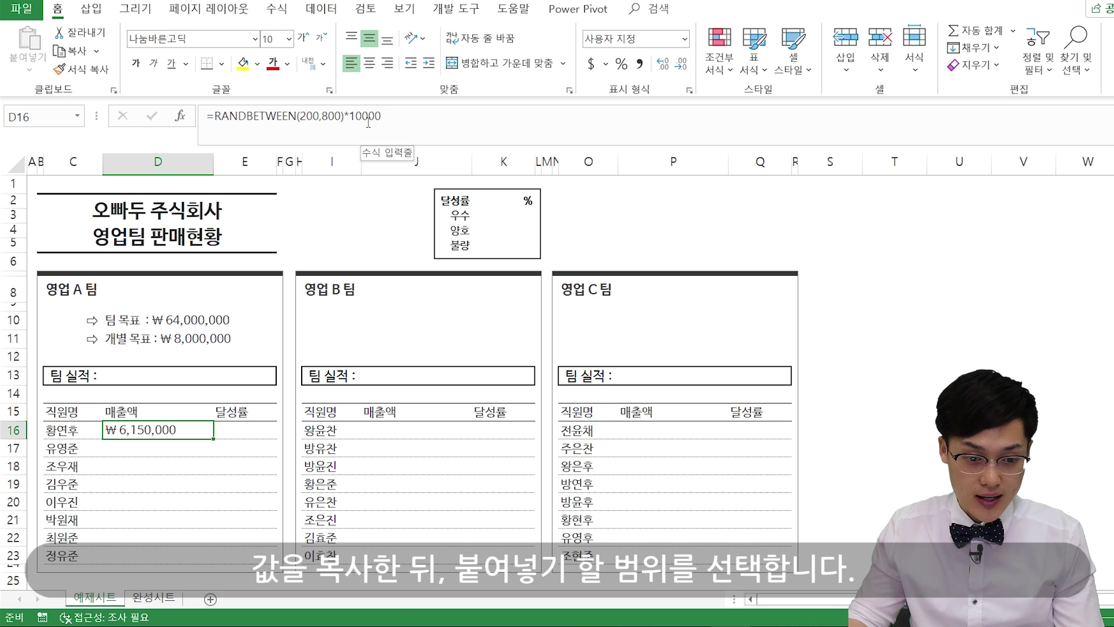
- Copy D16's random formula into D16:D23 using Paste Special > Formulas
key(ctrl+c)
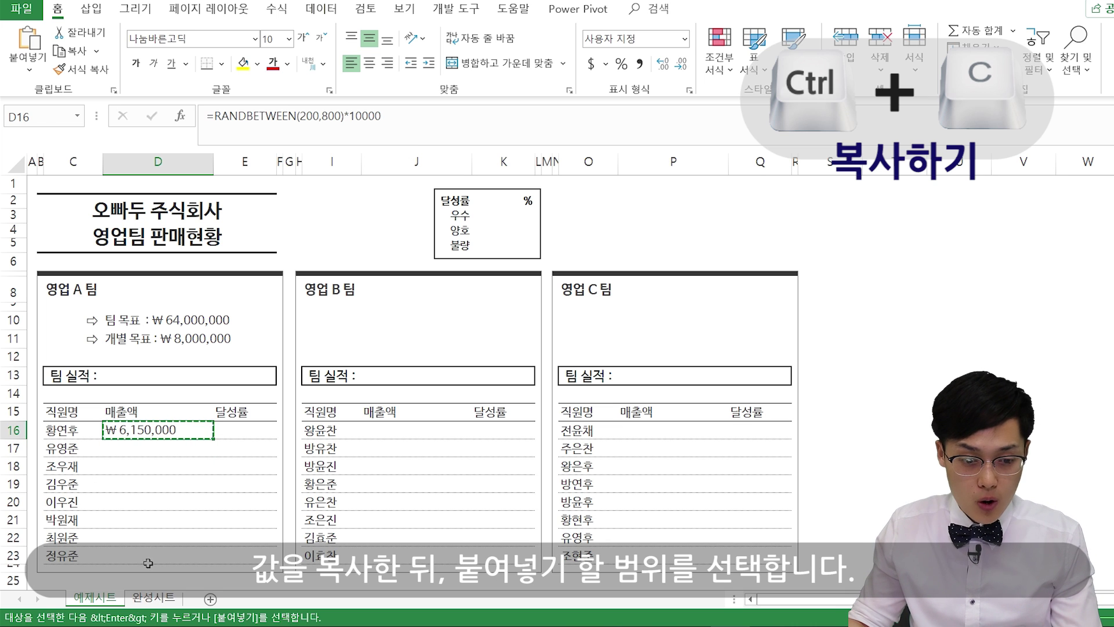
drag(152, 431, 152, 556)
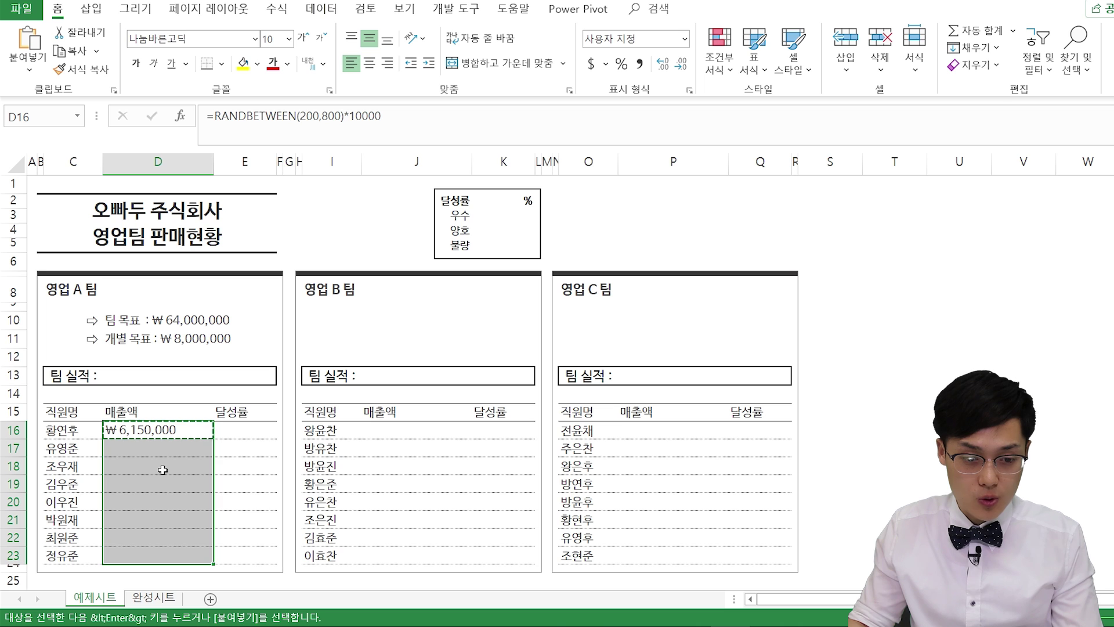
right_click(162, 469)
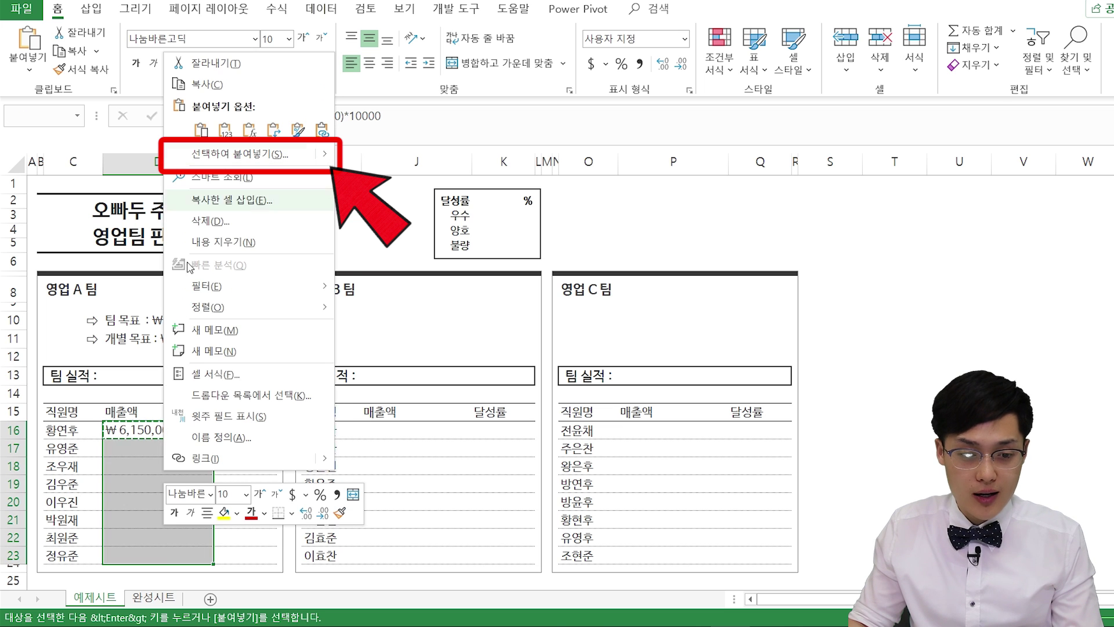
click(240, 154)
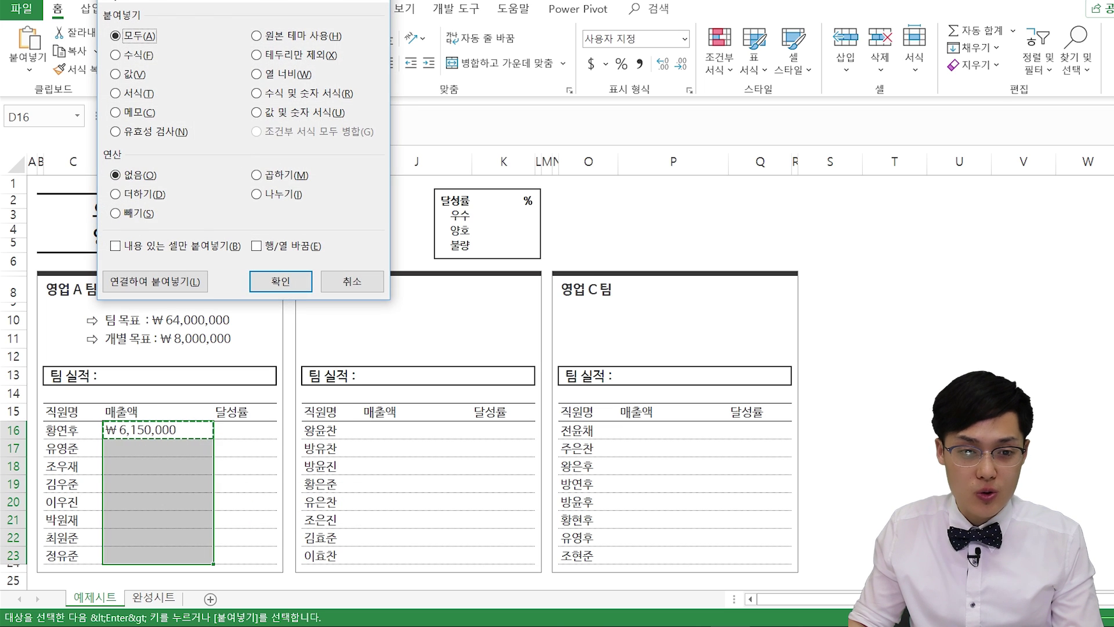
click(318, 105)
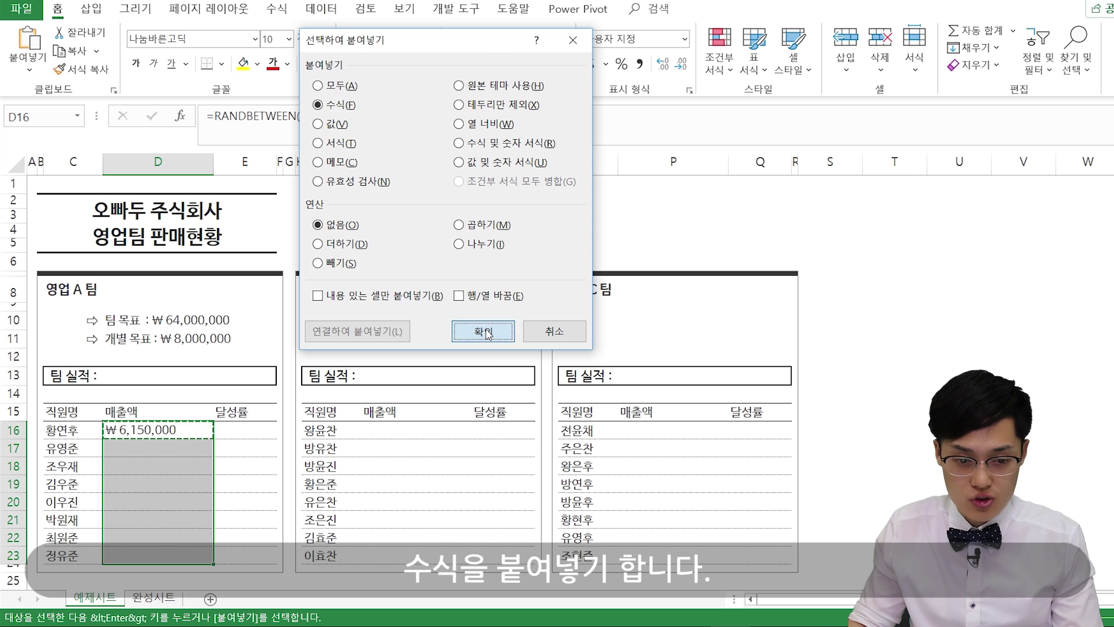
click(484, 331)
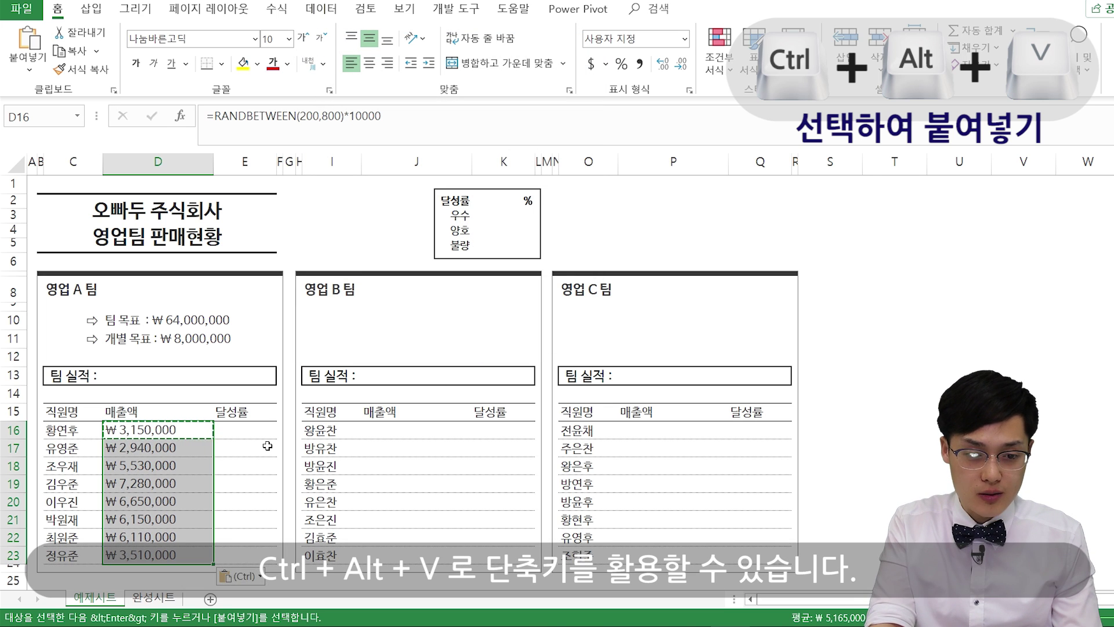
key(ctrl+alt+v)
key(f)
key(Return)
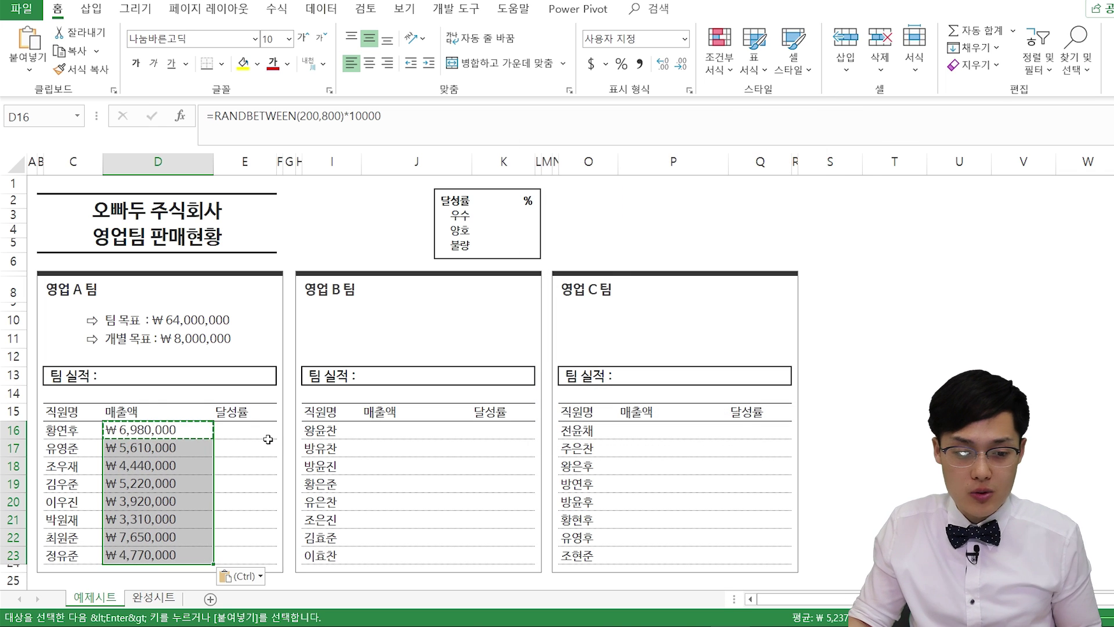
click(238, 465)
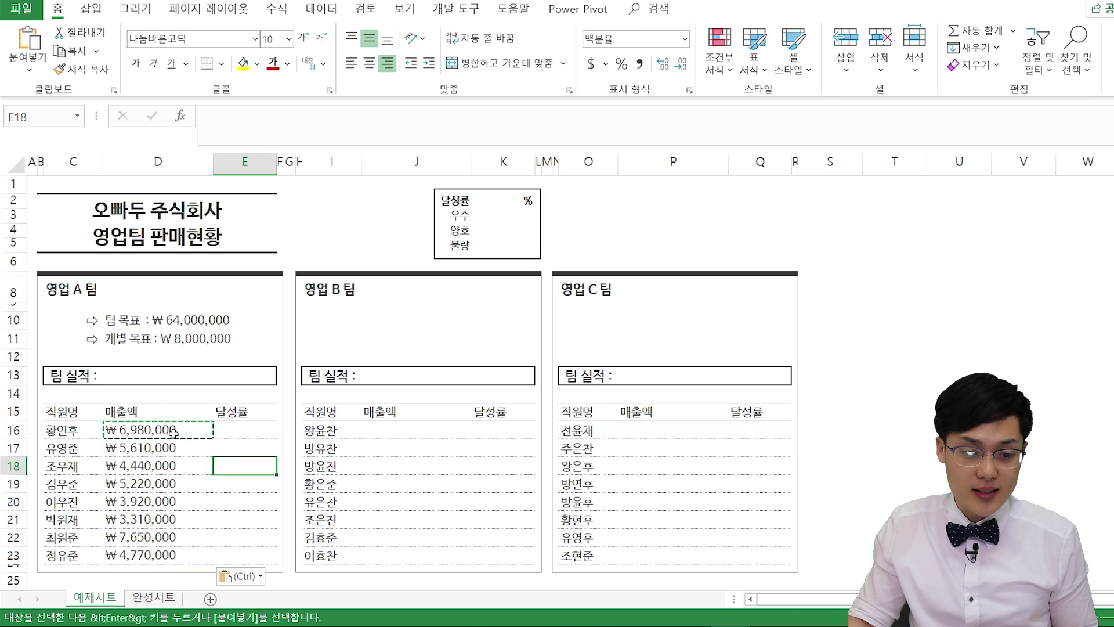
- Convert D16:D23 to fixed numbers with Paste Special > Values and verify the cells
drag(174, 433, 161, 557)
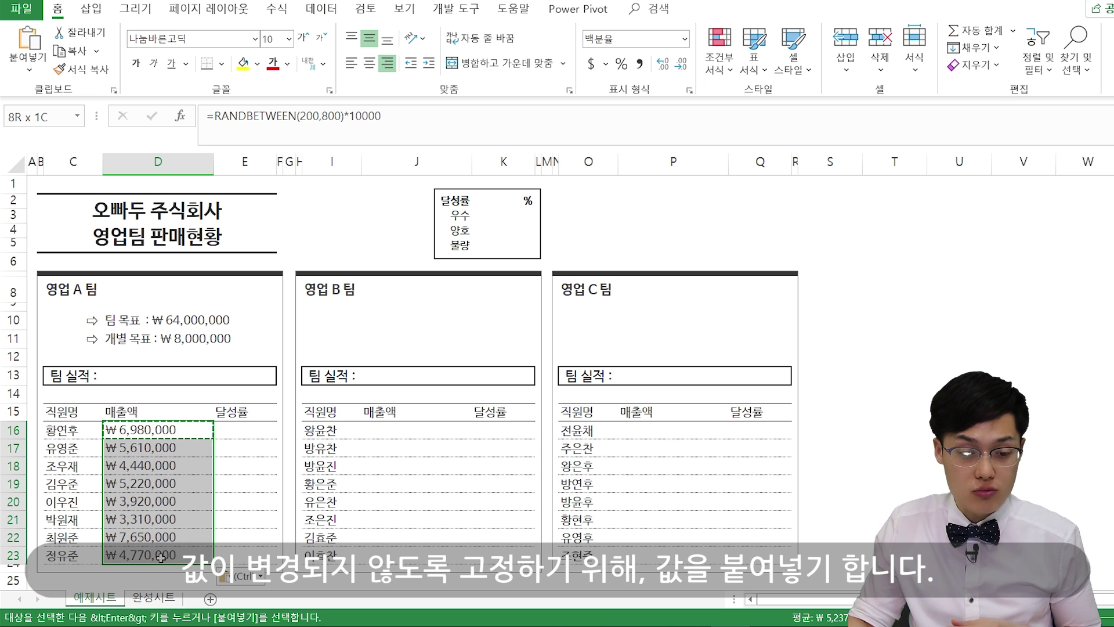
drag(152, 429, 147, 558)
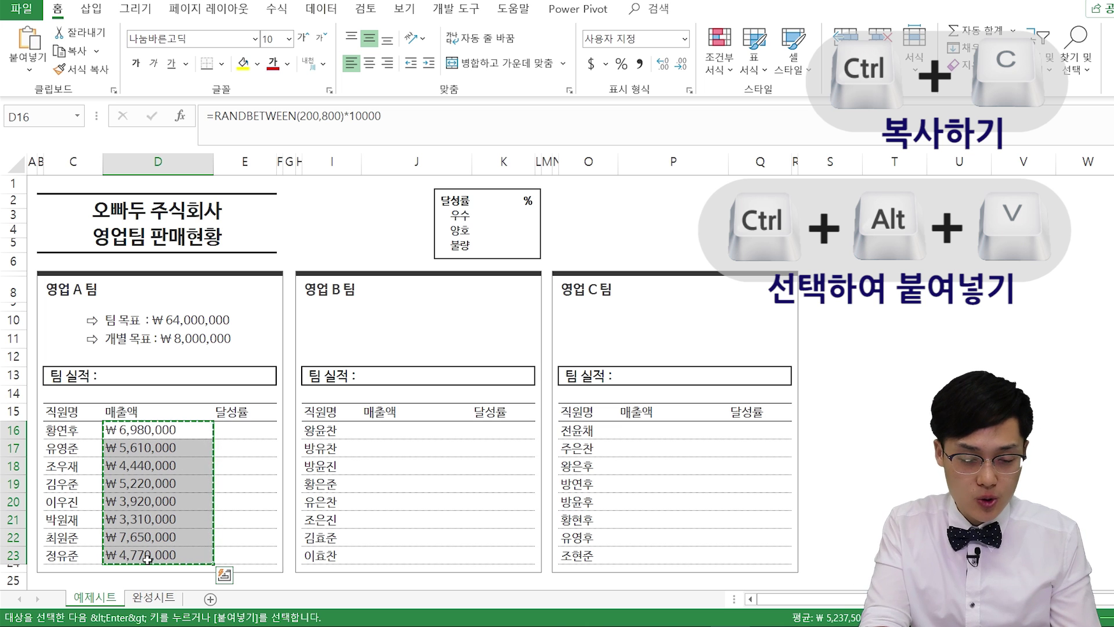
key(ctrl+alt+v)
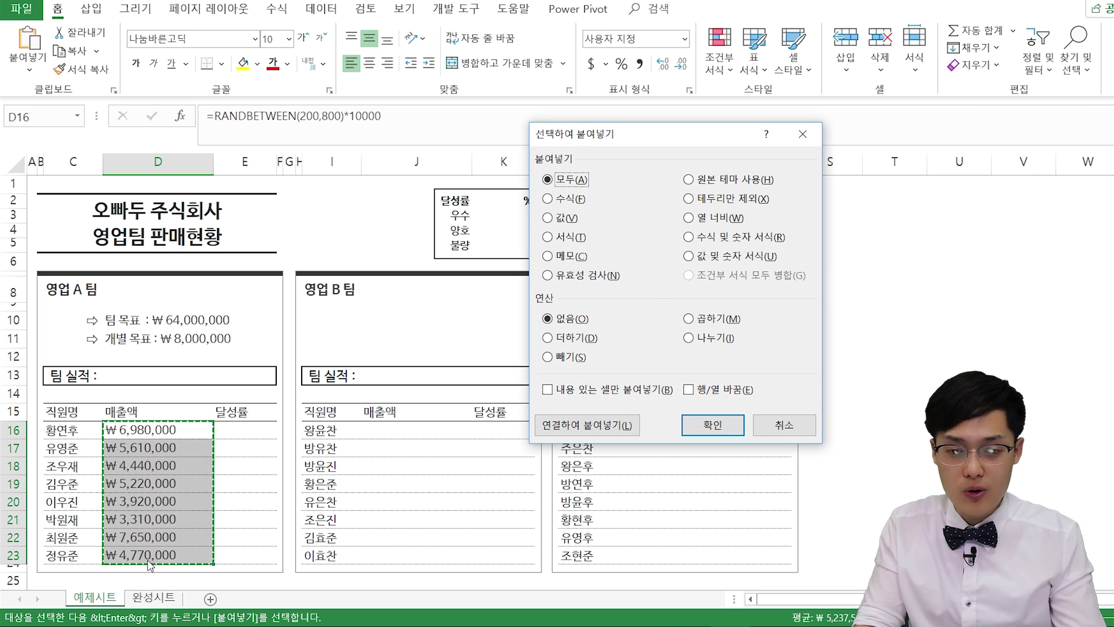
key(v)
key(Return)
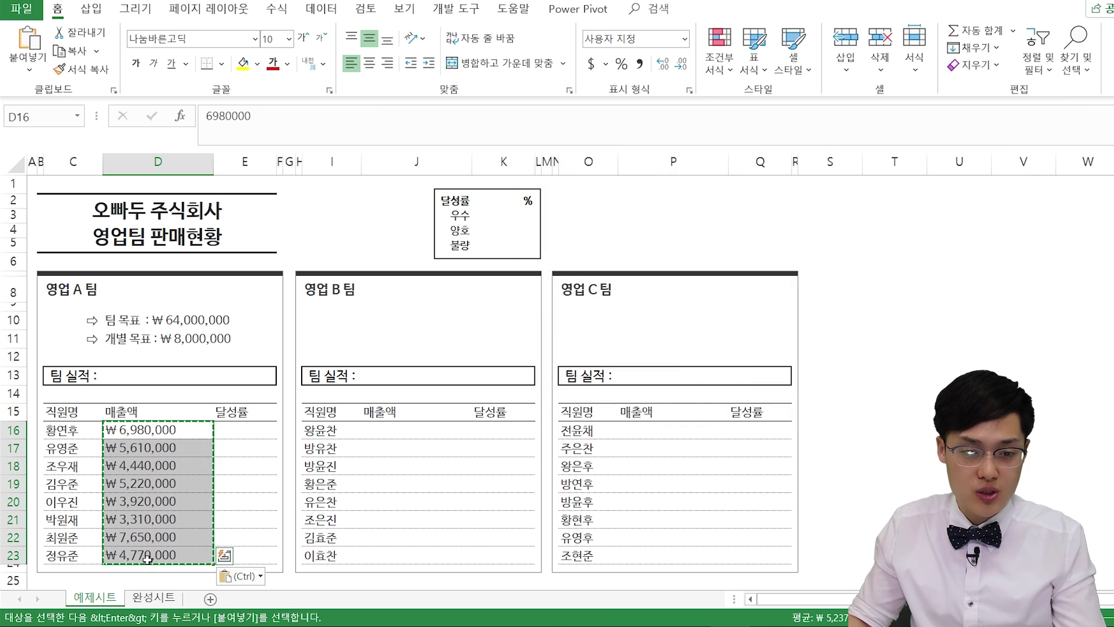
click(154, 502)
key(Escape)
drag(154, 430, 154, 483)
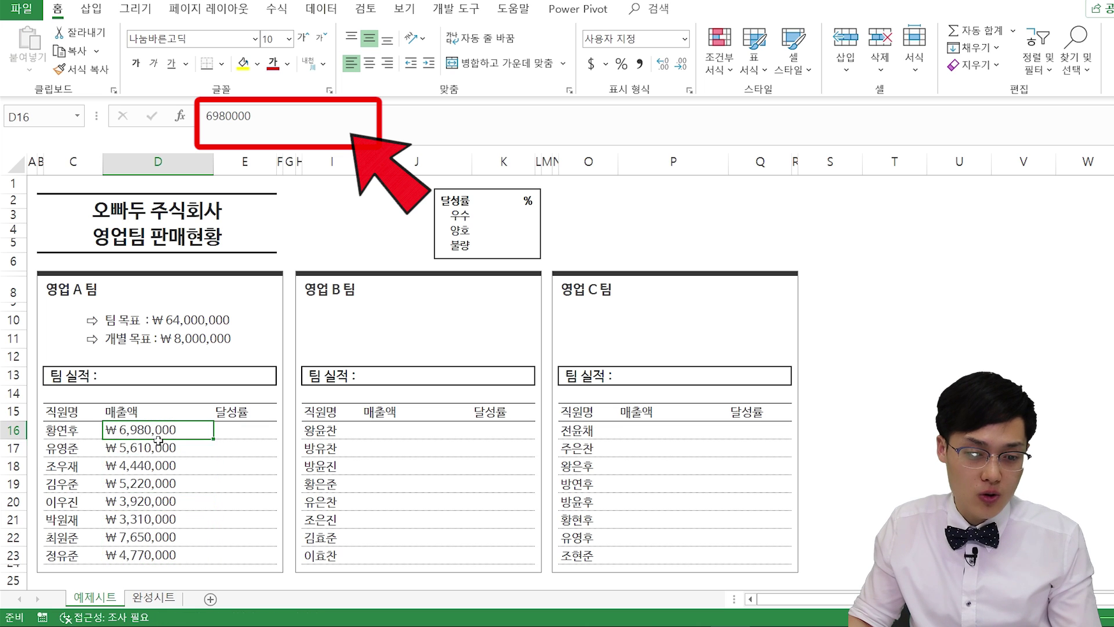
click(159, 462)
key(Down)
key(Down)
key(Down)
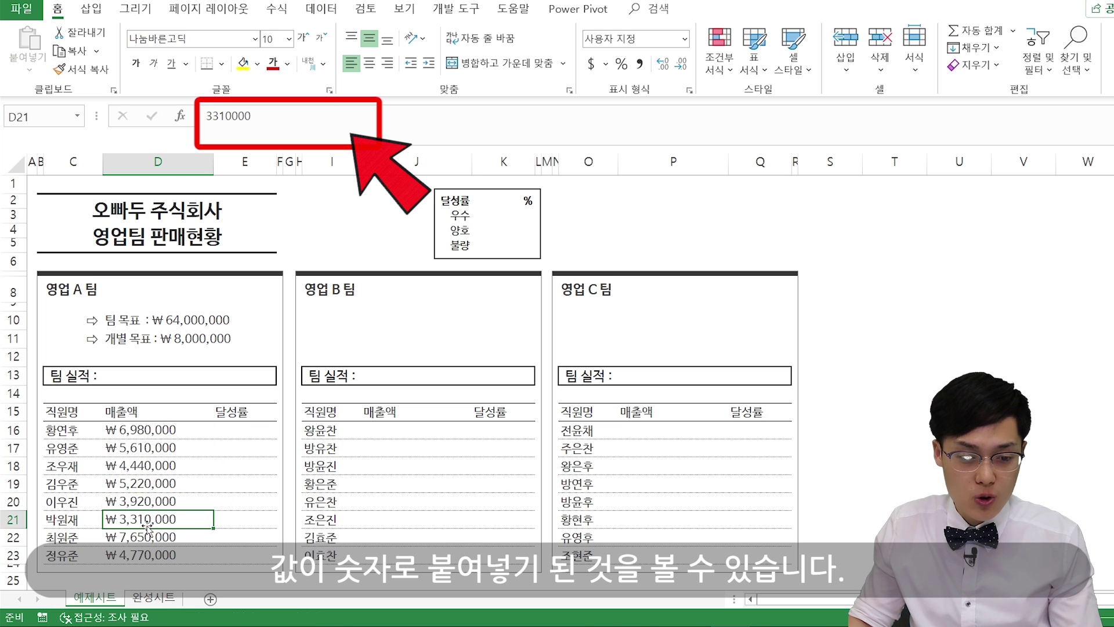
key(Up)
key(Up)
key(Down)
key(Down)
key(Down)
click(143, 482)
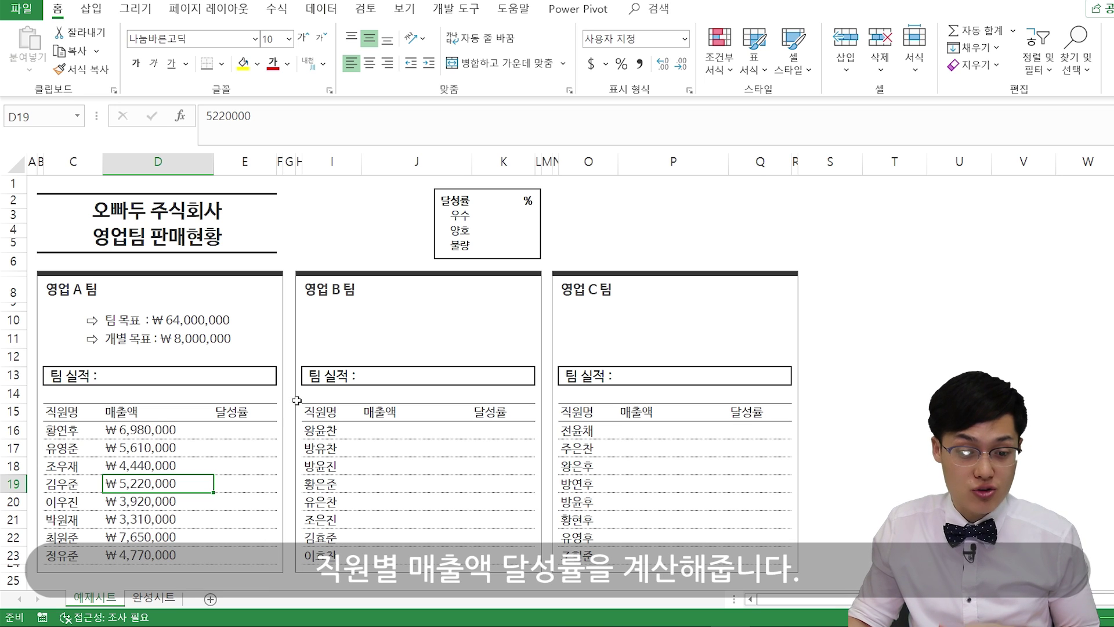
- Enter =D16/$D$11 in E16 for the first achievement rate
click(257, 428)
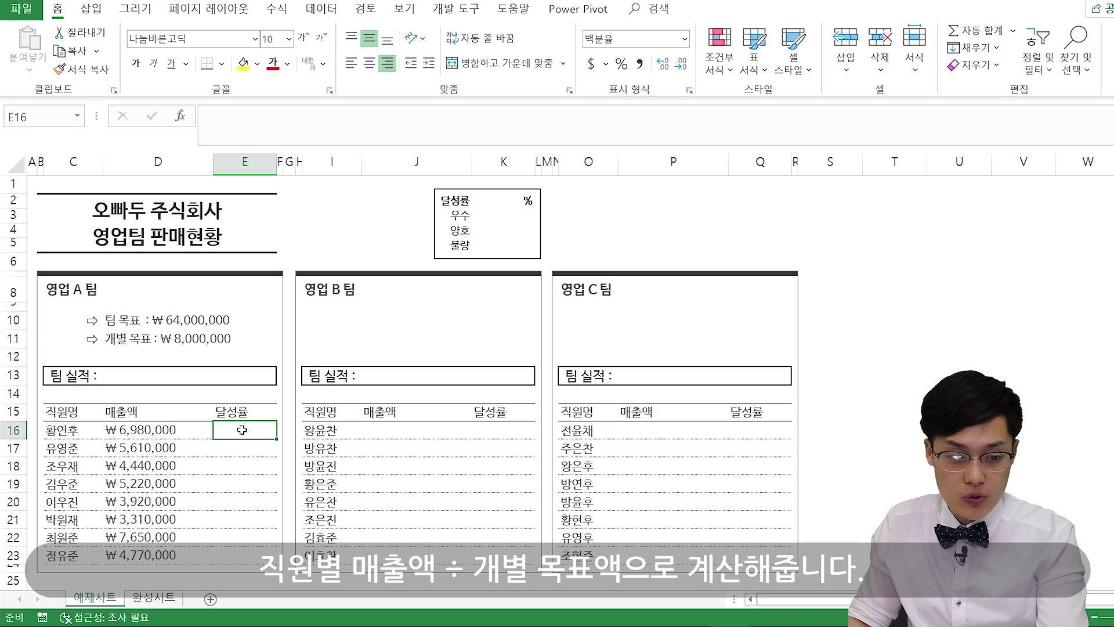
text(=)
click(166, 428)
text(/)
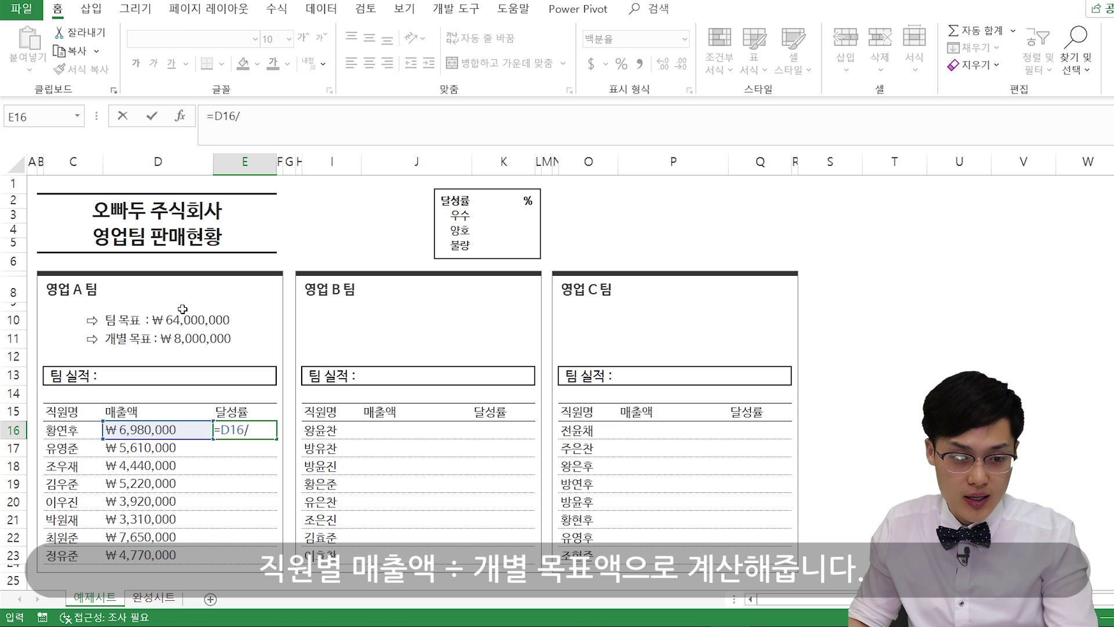
click(195, 342)
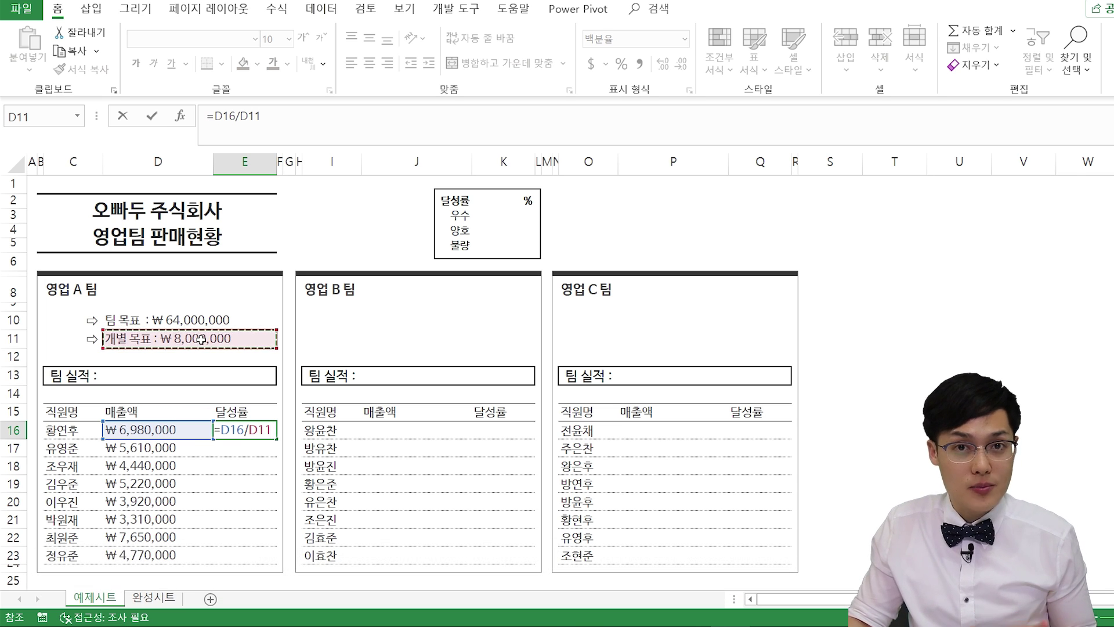
click(267, 115)
key(F4)
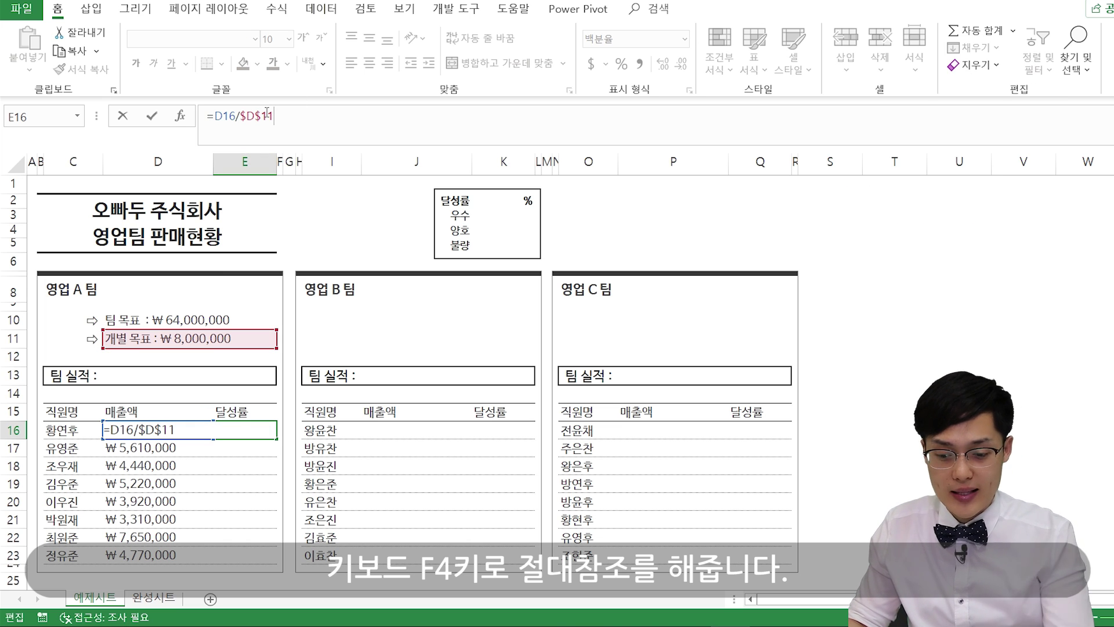
key(Return)
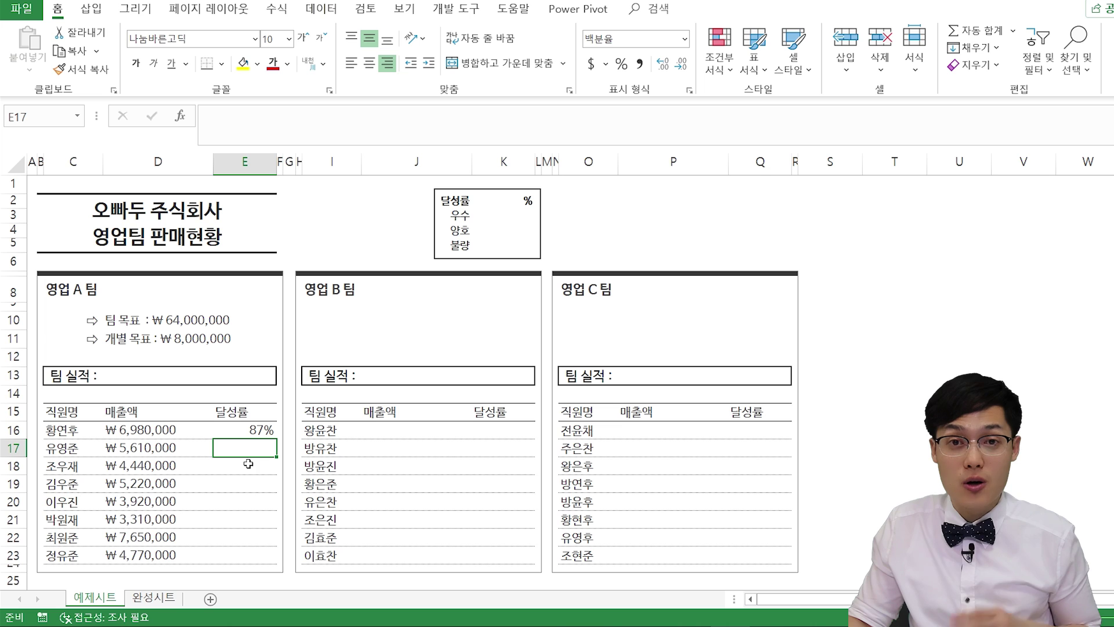
- Fill E16:E23 with the rate formula via Paste Special > Formulas, then begin =SUM( in D13
click(248, 430)
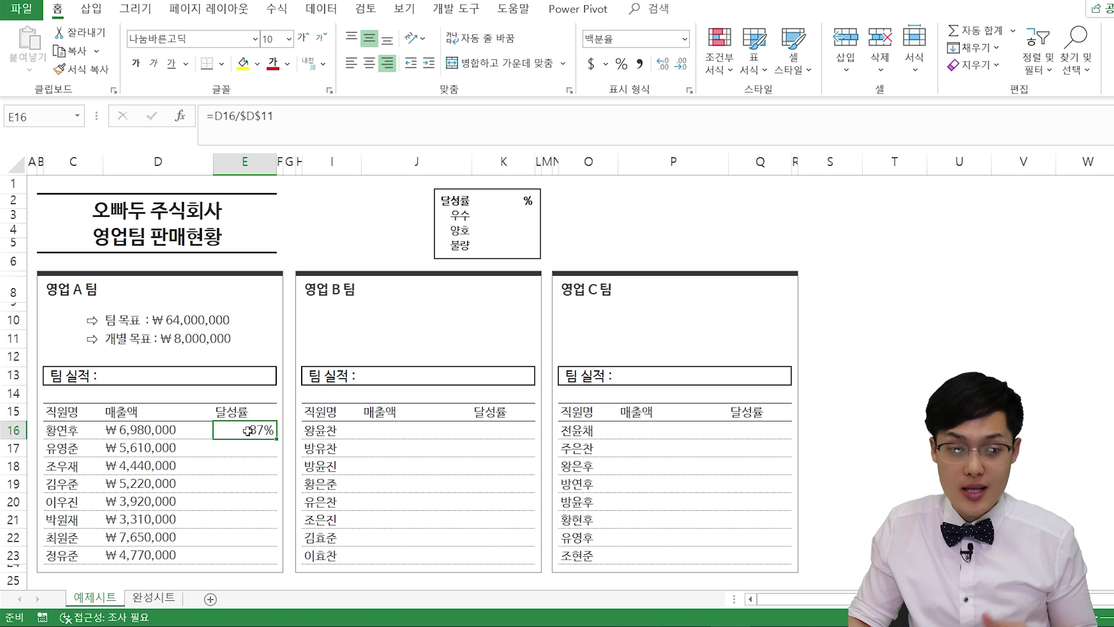
key(ctrl+c)
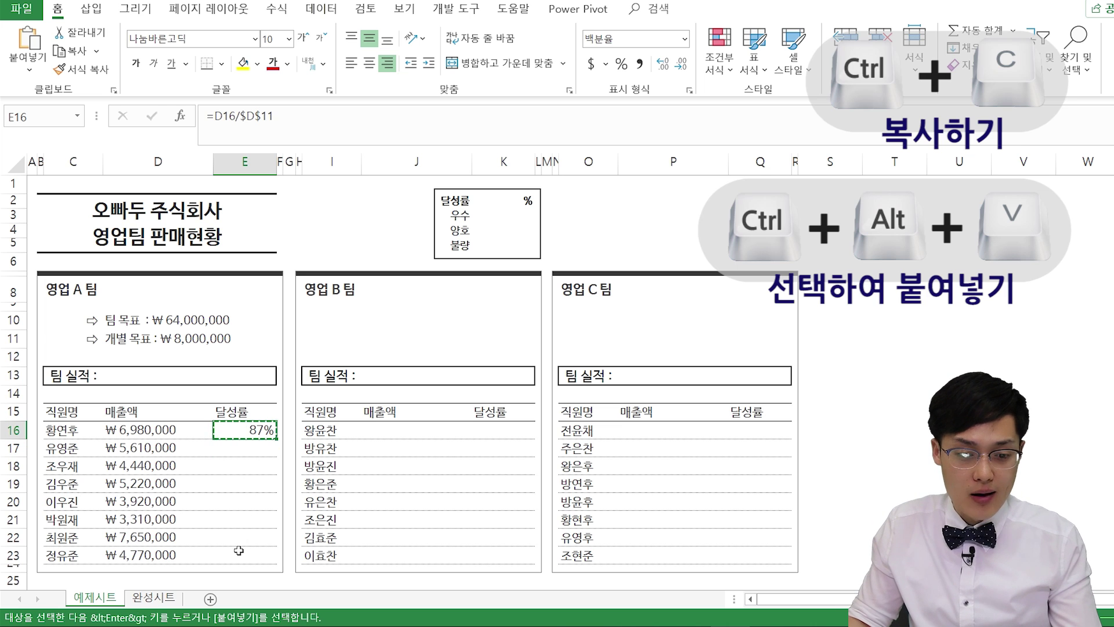
shift+click(238, 550)
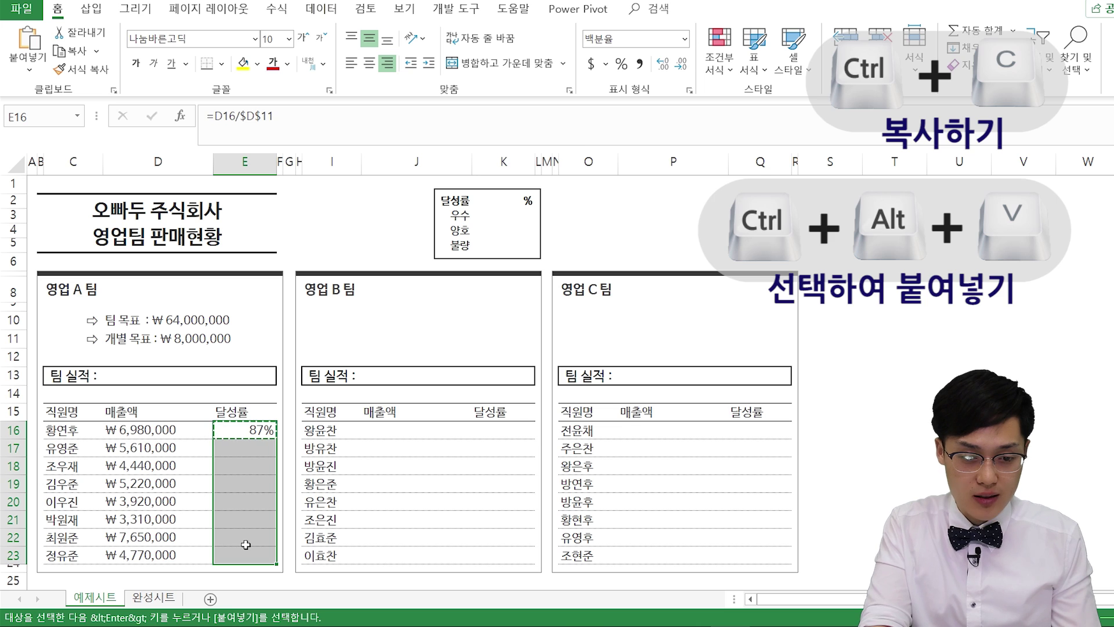
key(ctrl+alt+v)
key(f)
key(Return)
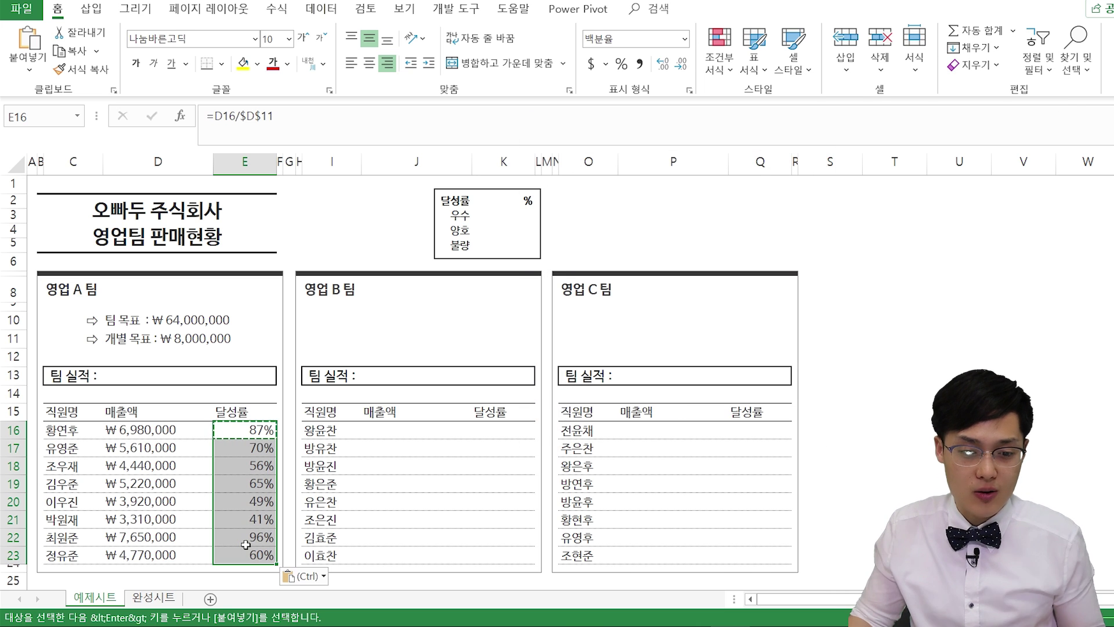
click(255, 465)
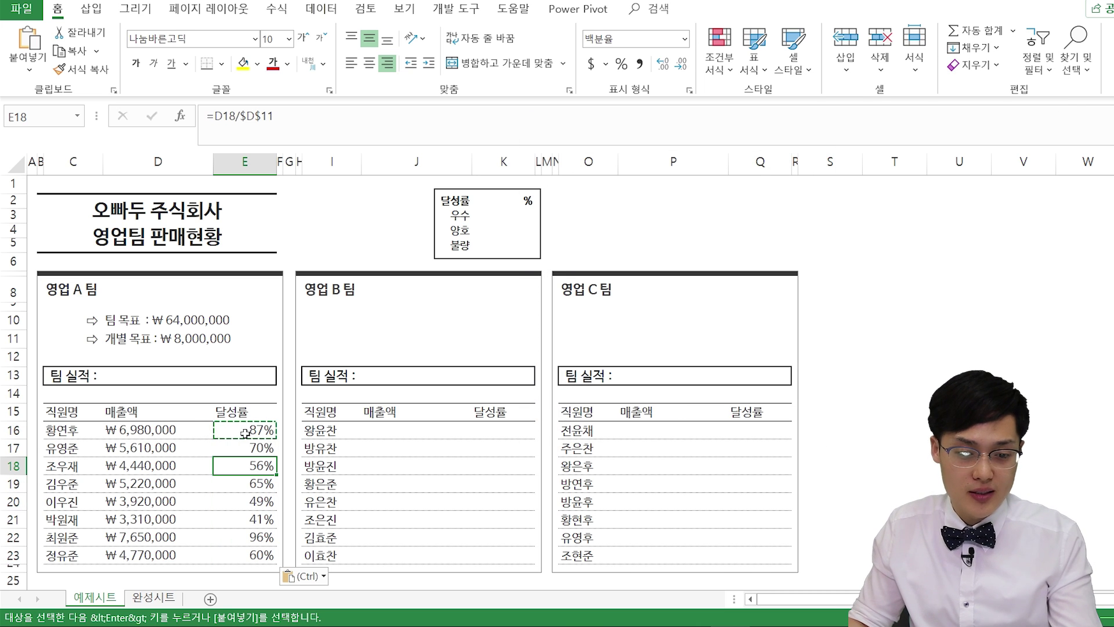
drag(249, 430, 250, 556)
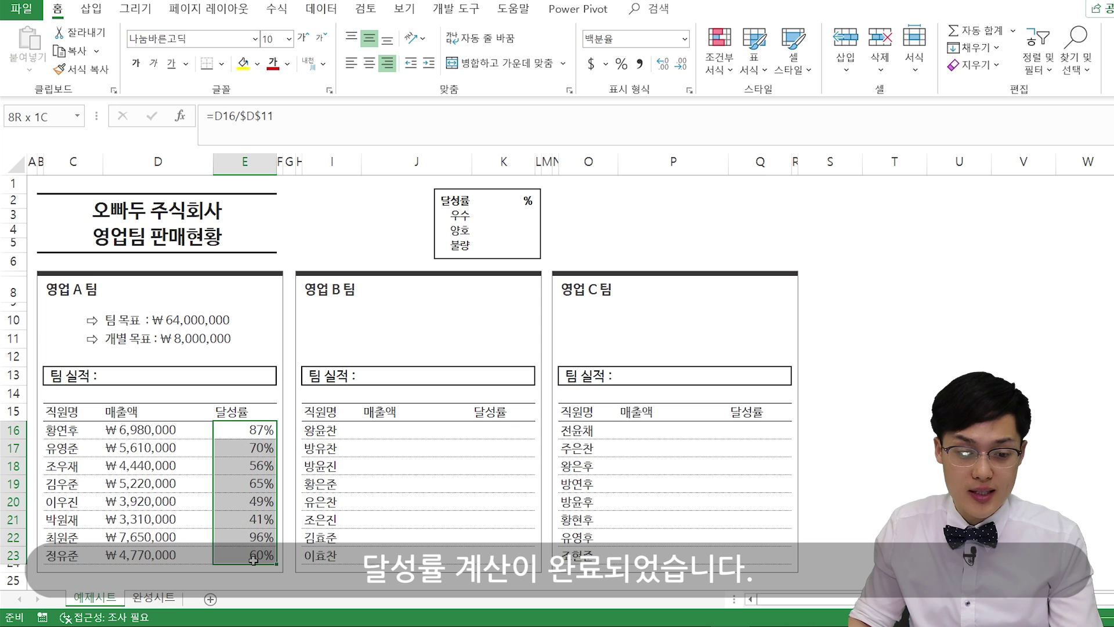
click(250, 489)
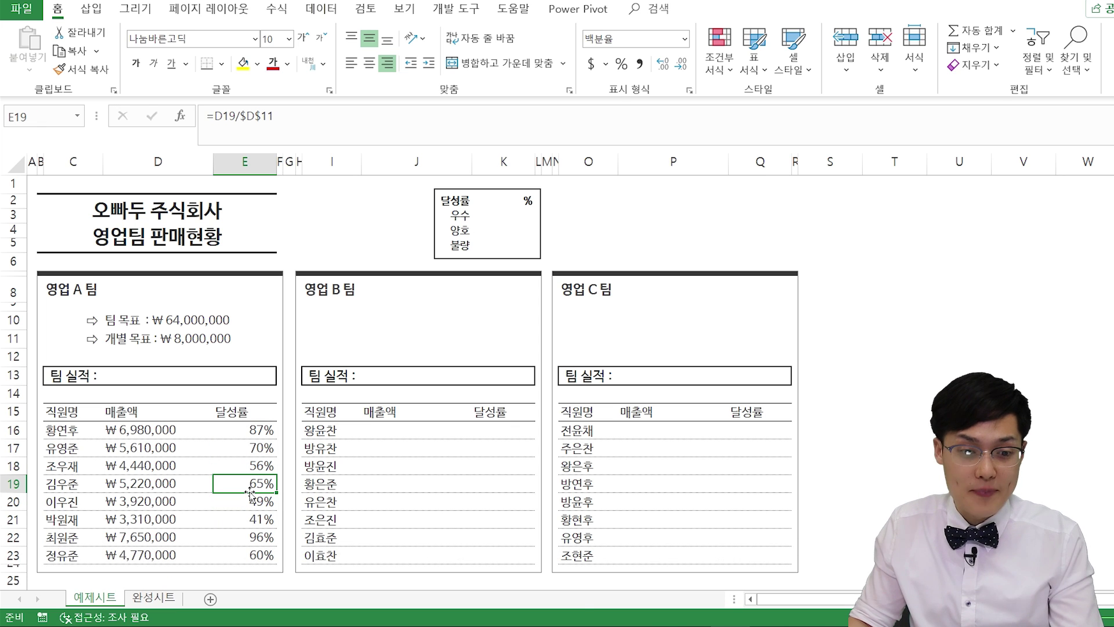
click(151, 372)
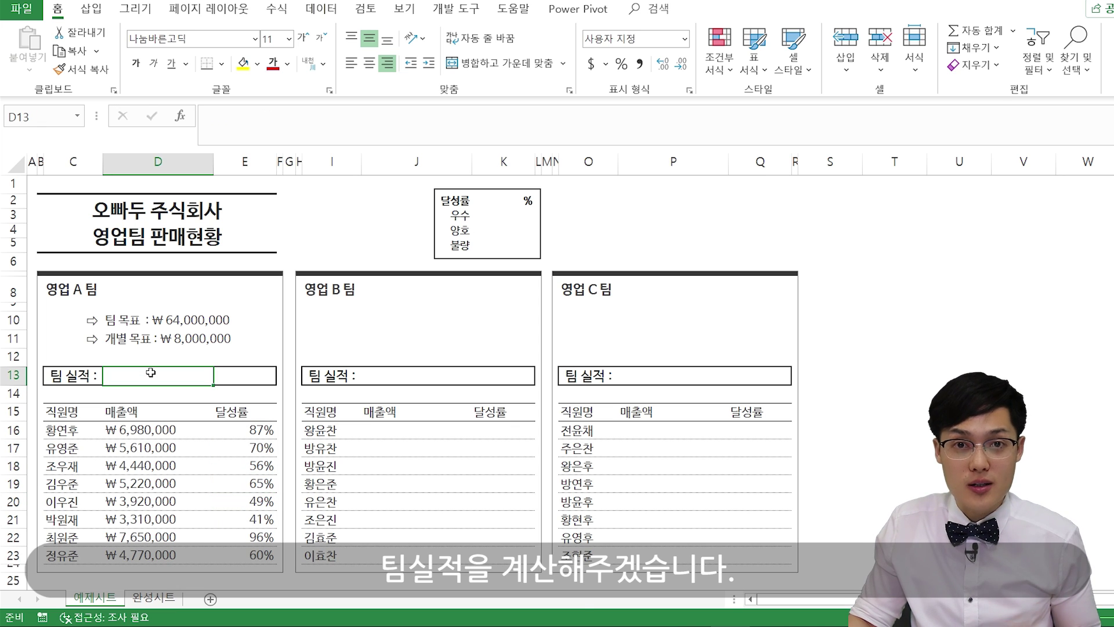
text(=sum()
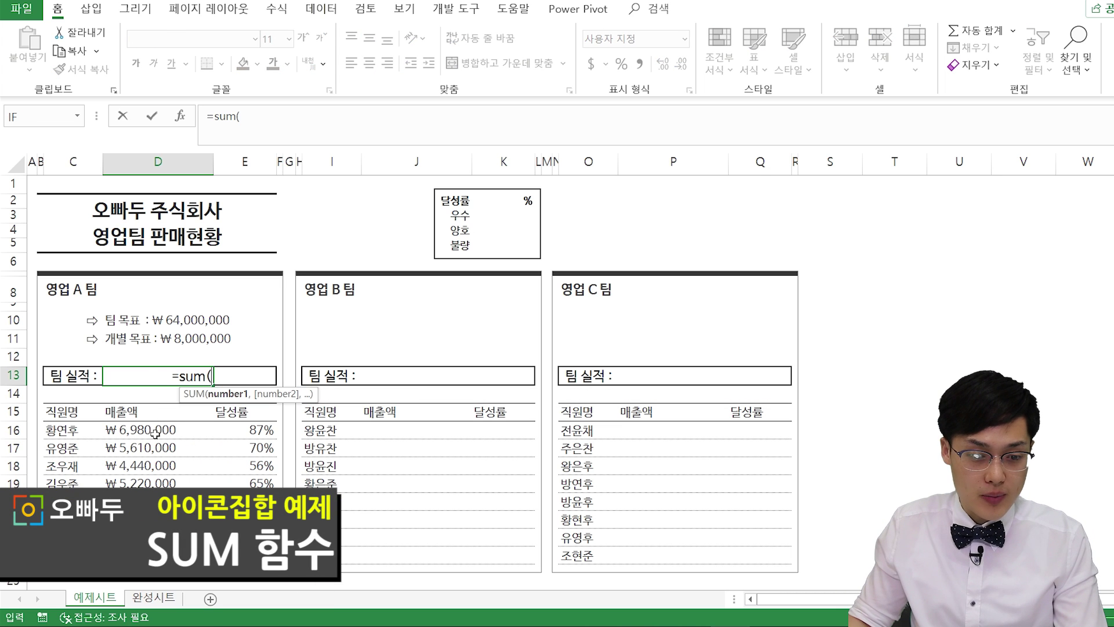
drag(155, 433, 157, 548)
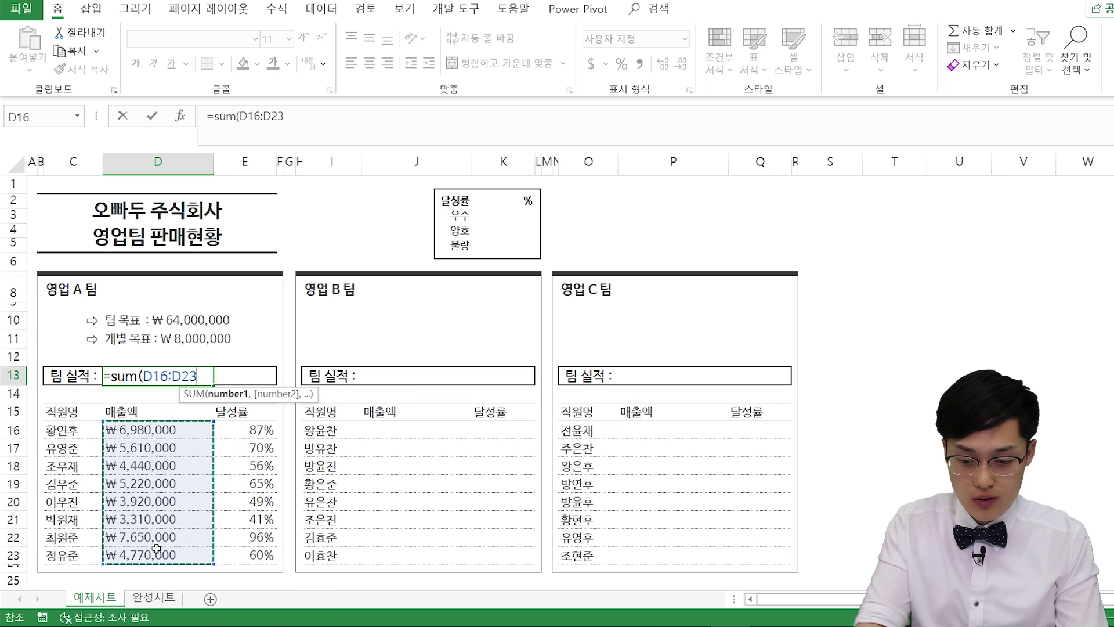
text())
key(Return)
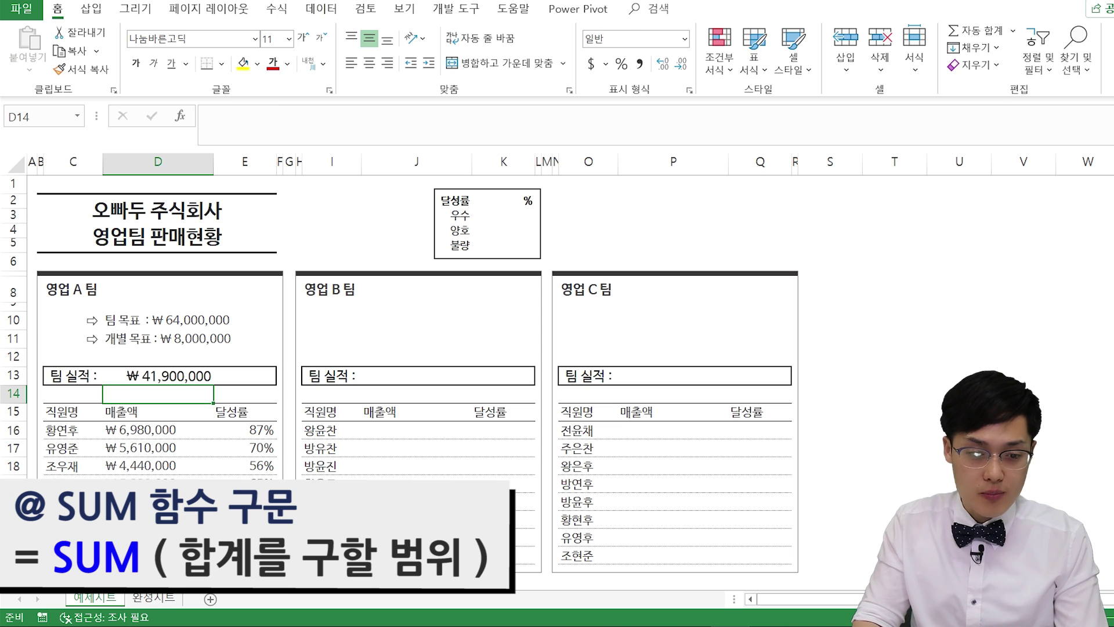
key(Up)
key(Right)
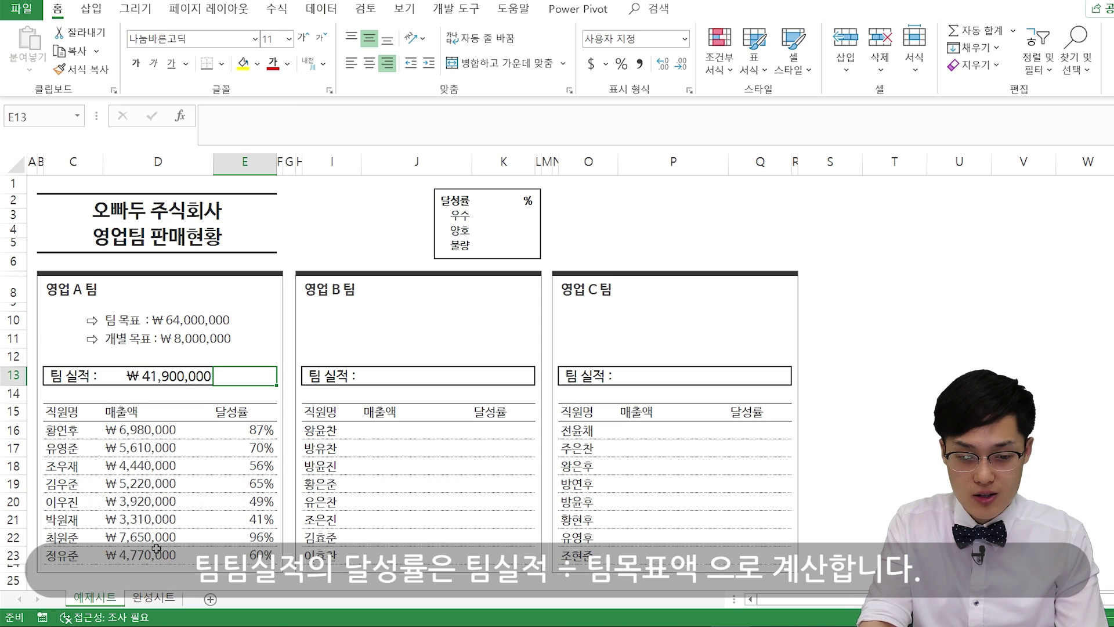
- Enter =D13/D10 in E13 to show Team A's 65% achievement rate
text(=)
click(155, 376)
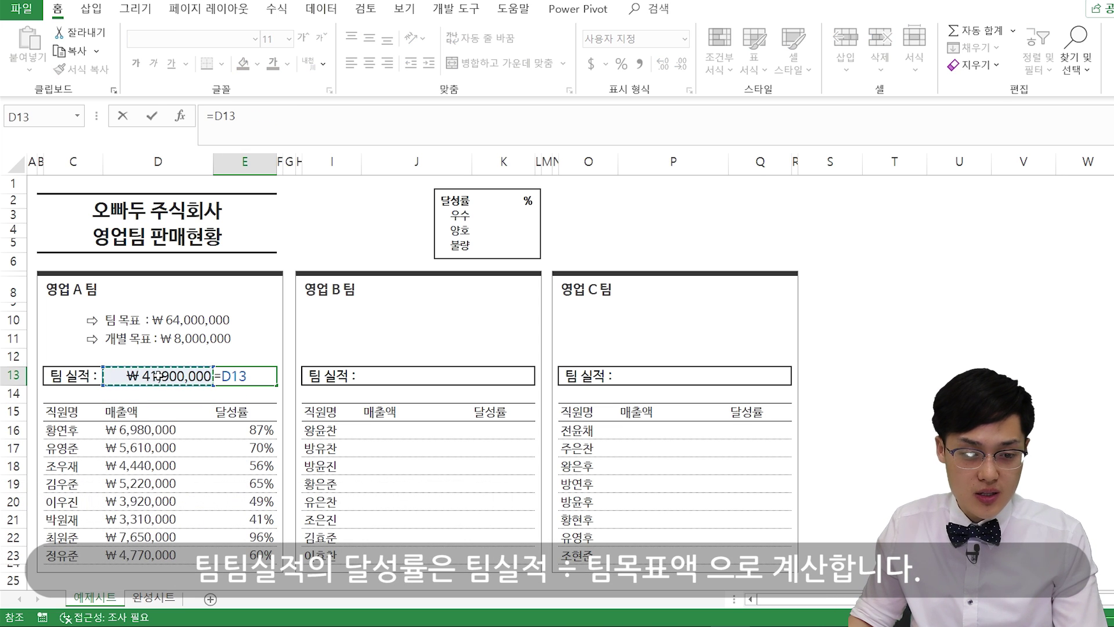
text(/)
click(181, 318)
key(Return)
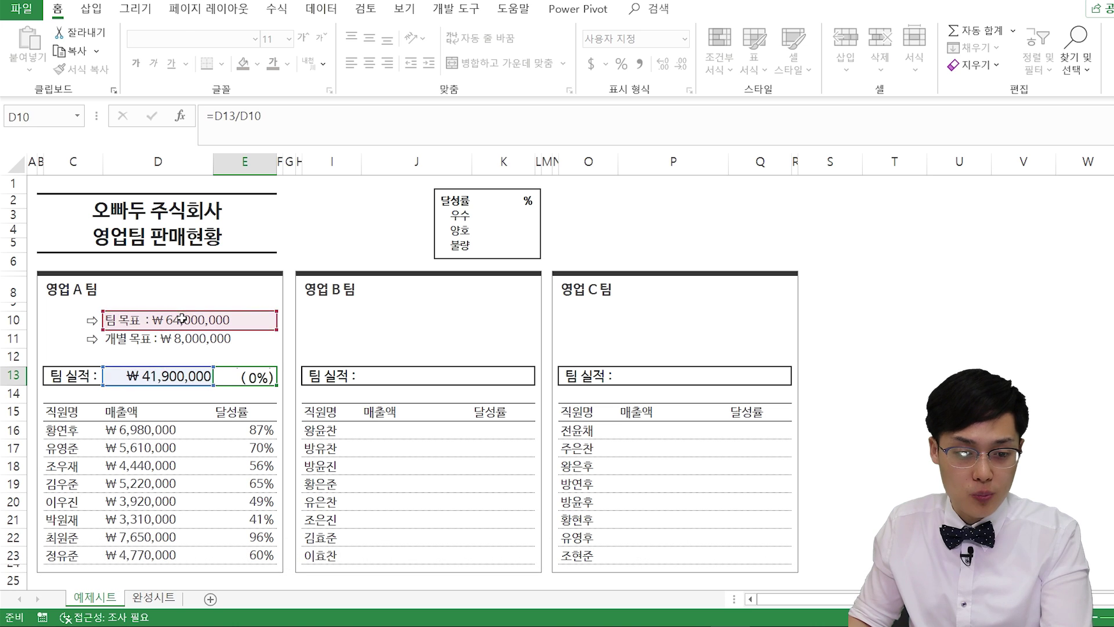
click(250, 371)
click(171, 372)
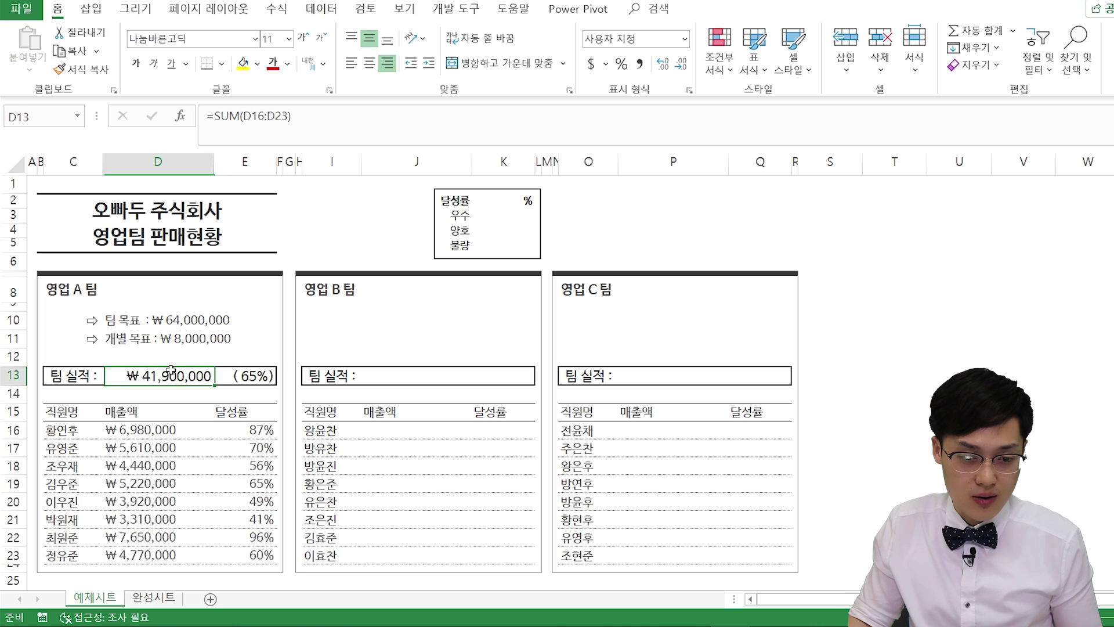
click(233, 380)
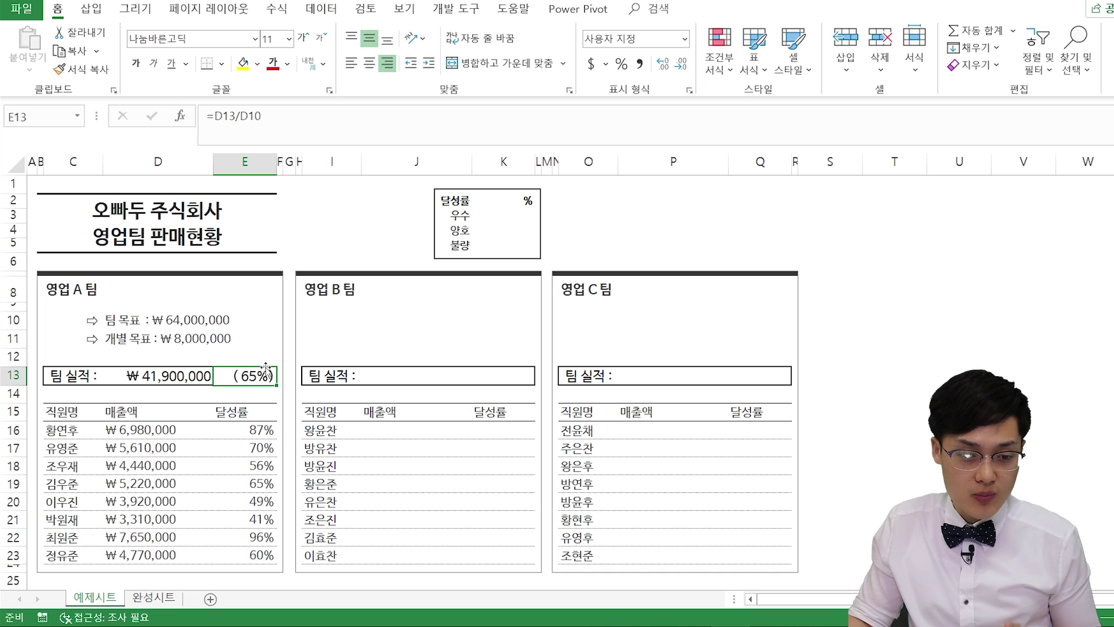
ctrl+scroll(254, 376, up, 1)
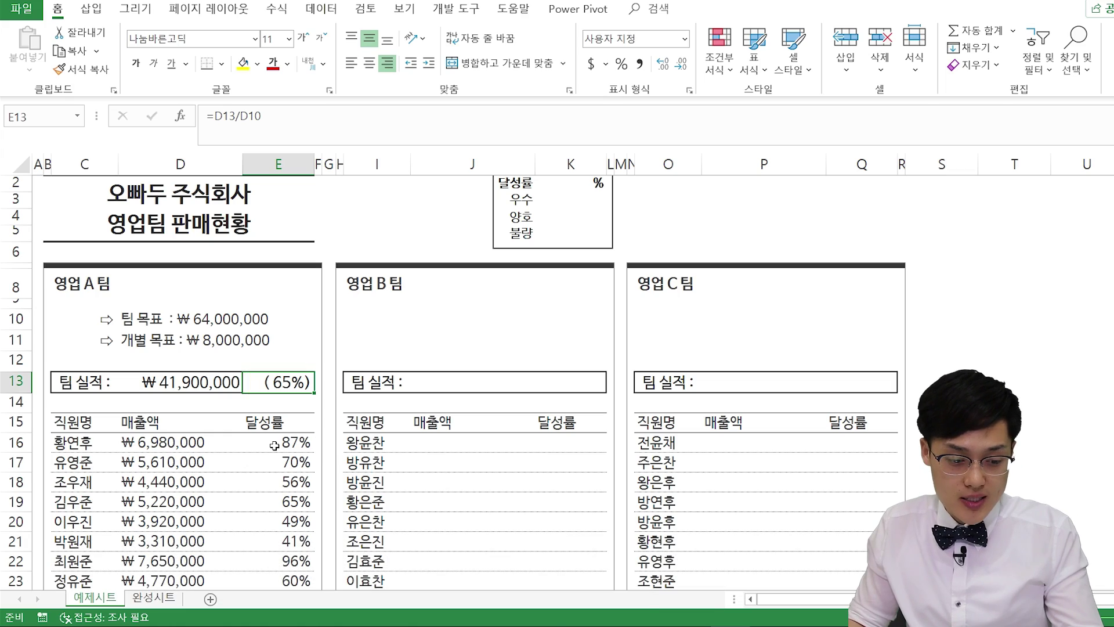
key(ctrl+1)
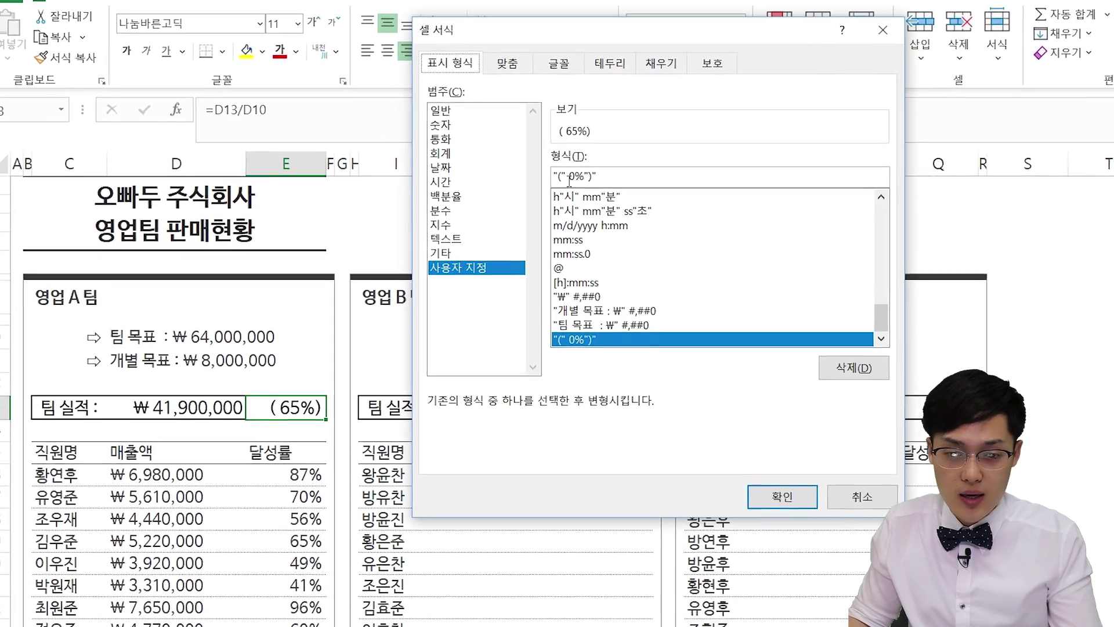
- Try a one-decimal "( 0.0%)" format on E13, then revert to whole-percentage "( 0%)"
click(569, 177)
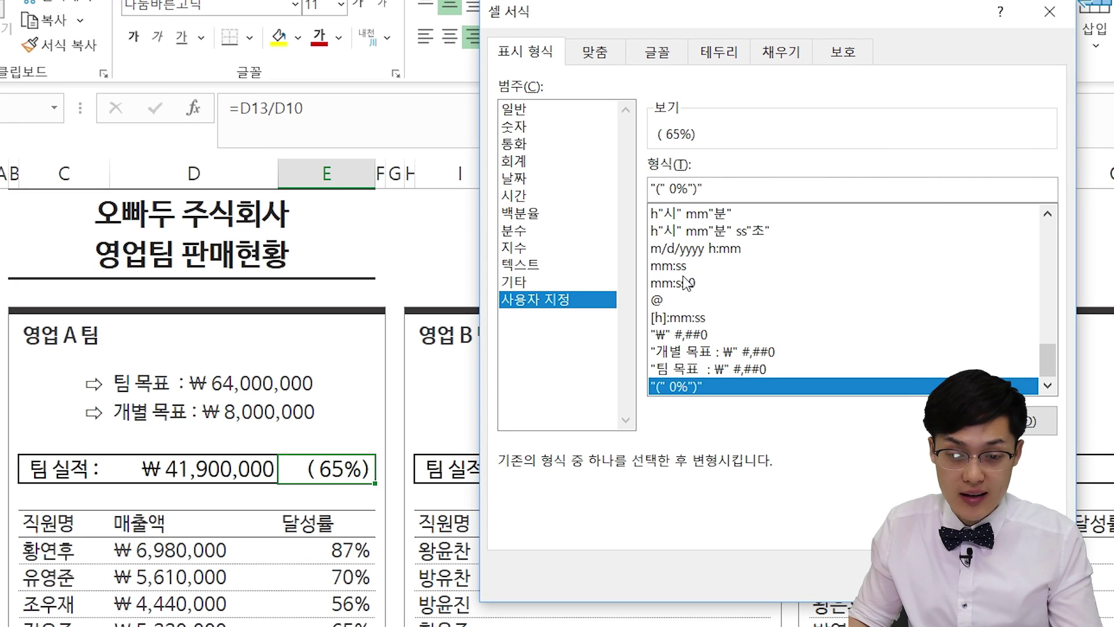
text(.)
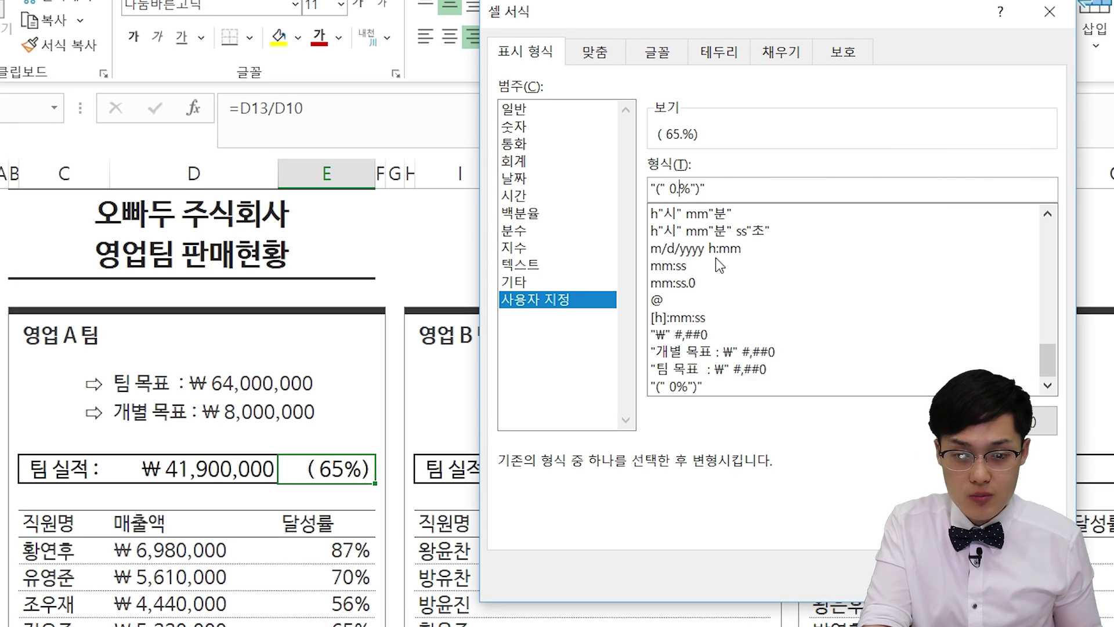
text(0)
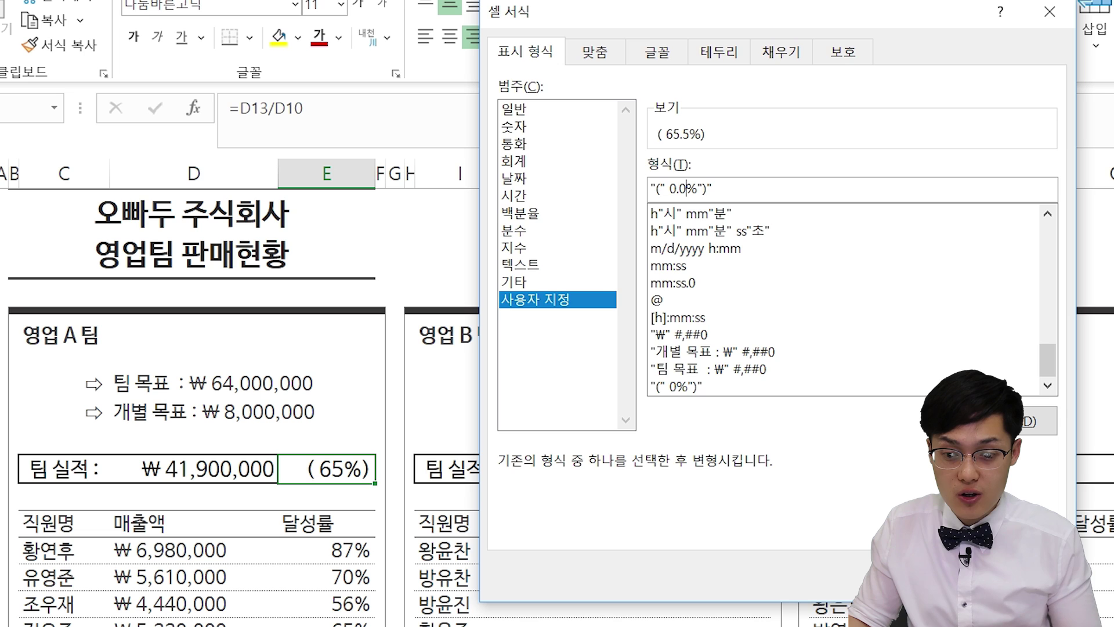
key(Return)
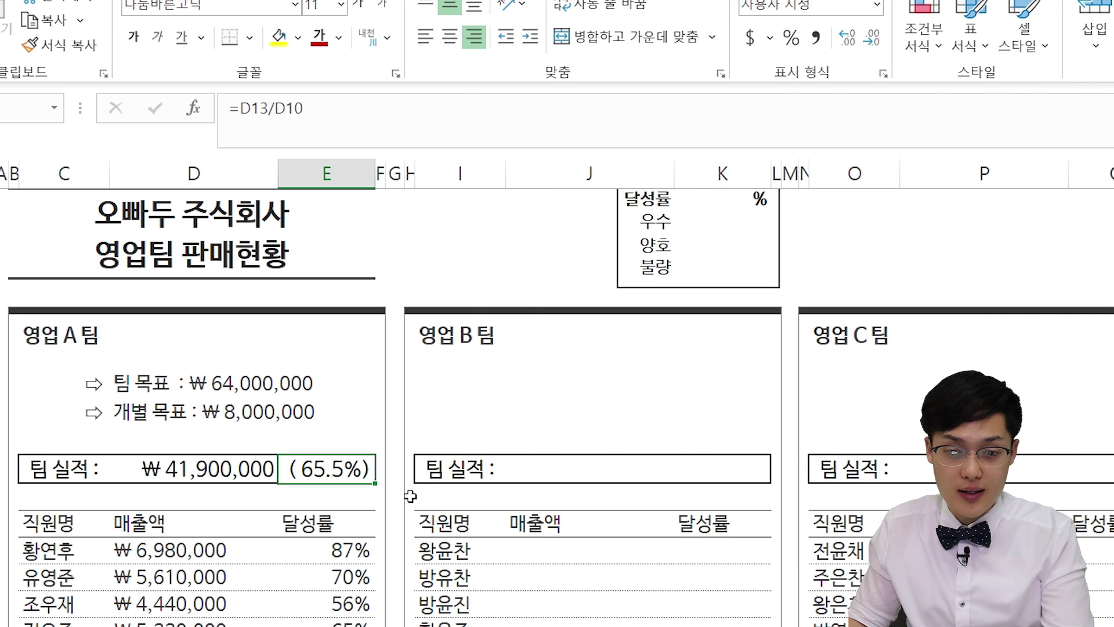
key(ctrl+1)
click(687, 191)
key(BackSpace)
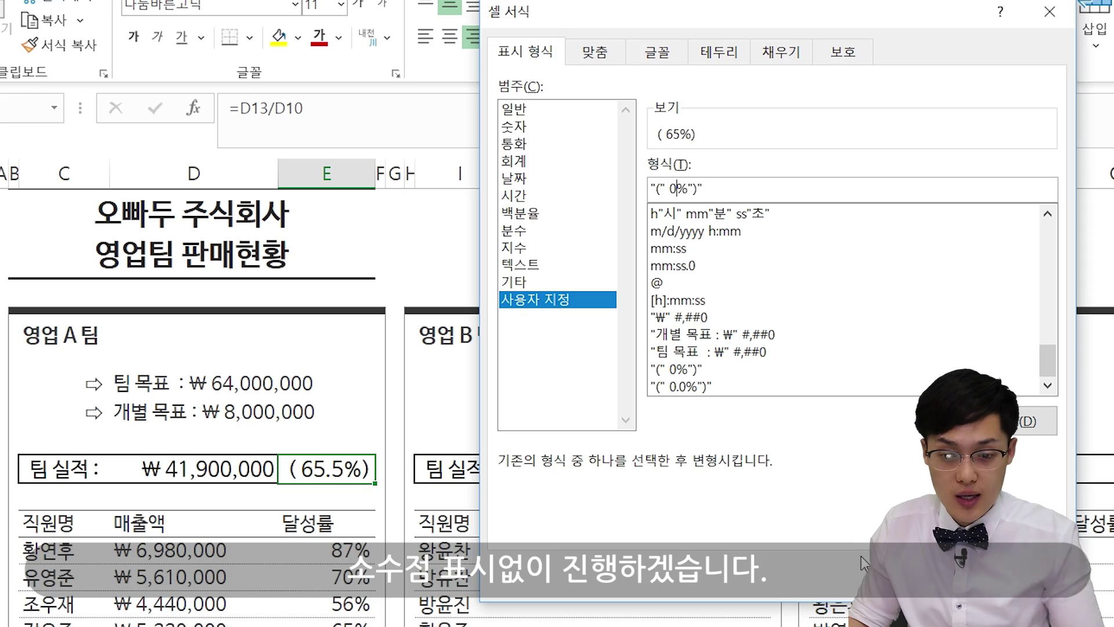
key(Return)
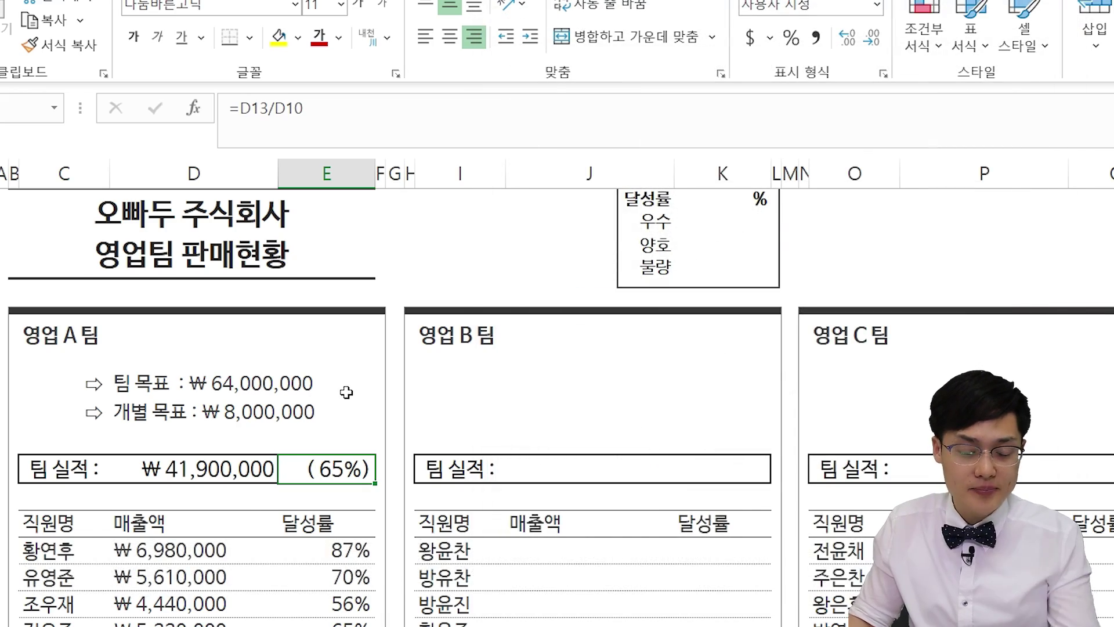
drag(157, 429, 157, 465)
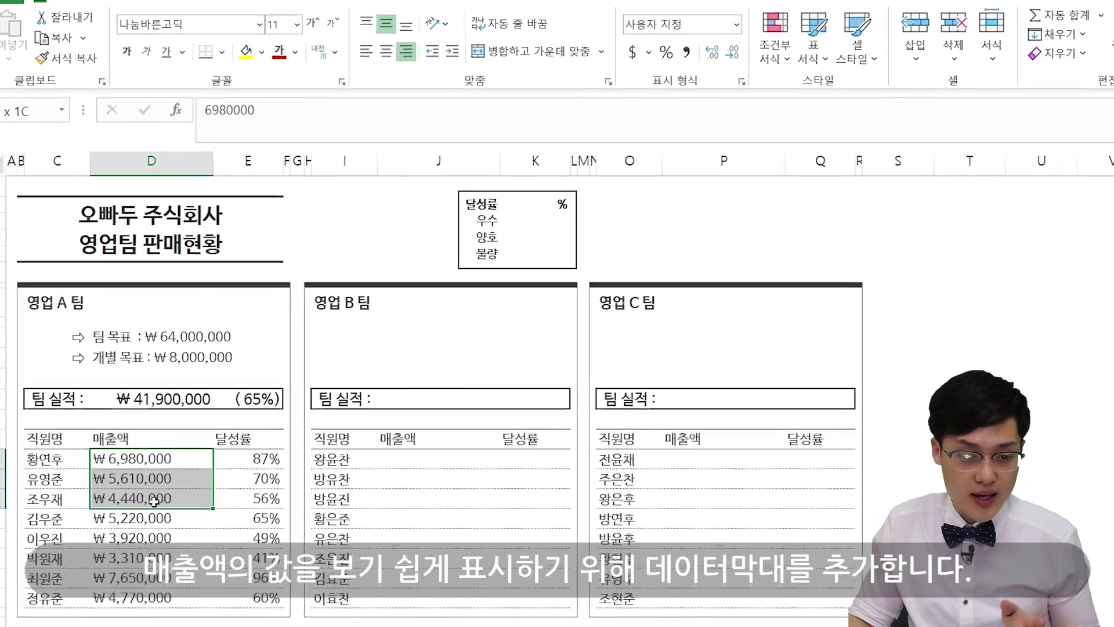
- Apply blue gradient data bars to Team A's sales in D16:D23
click(157, 432)
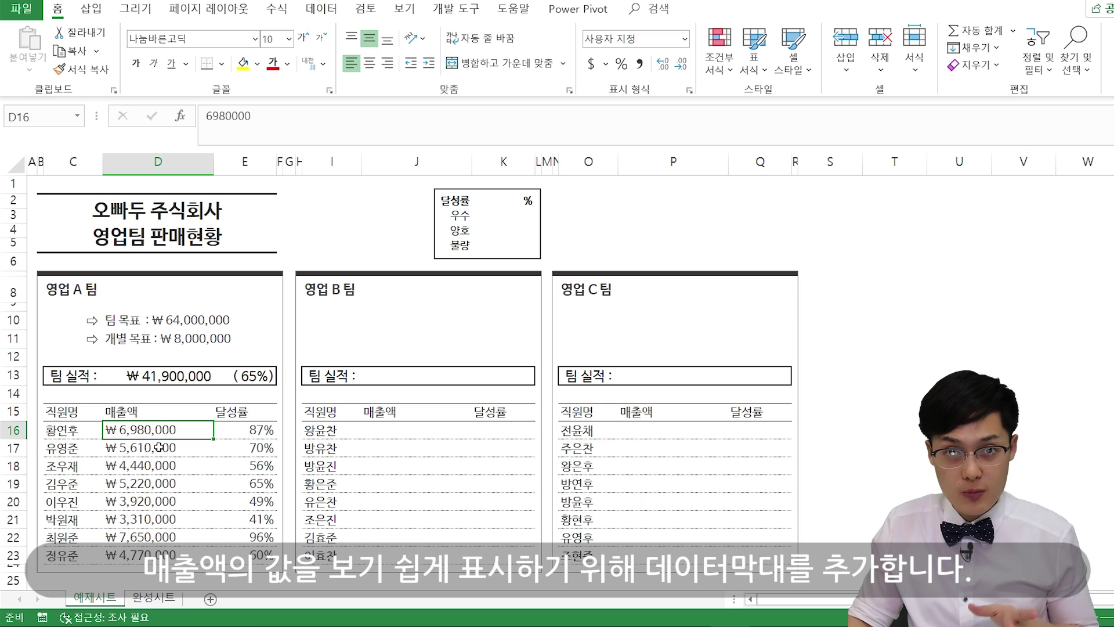
drag(157, 430, 157, 520)
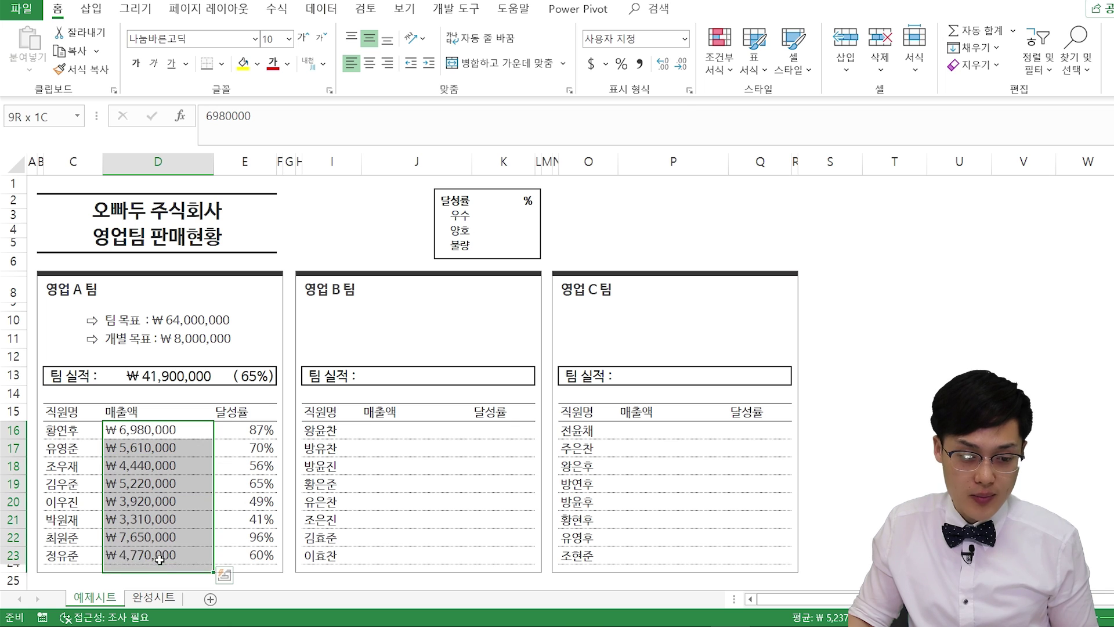
click(721, 76)
mouse_move(771, 174)
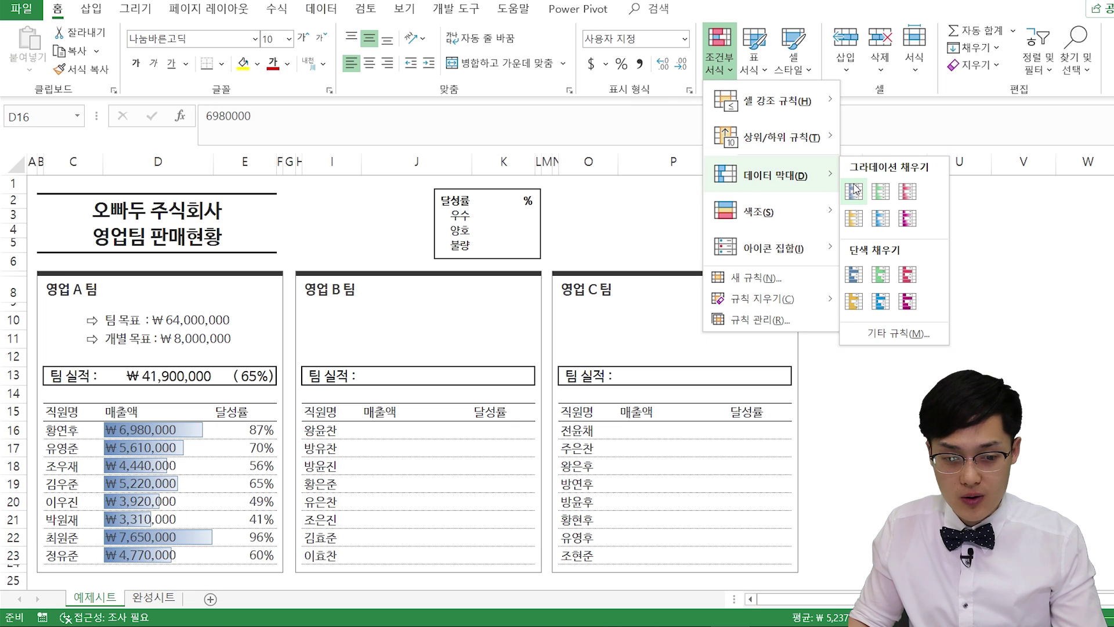
click(854, 190)
- Review the new bars, check the D11 target formula, and reselect D16:D23
click(332, 376)
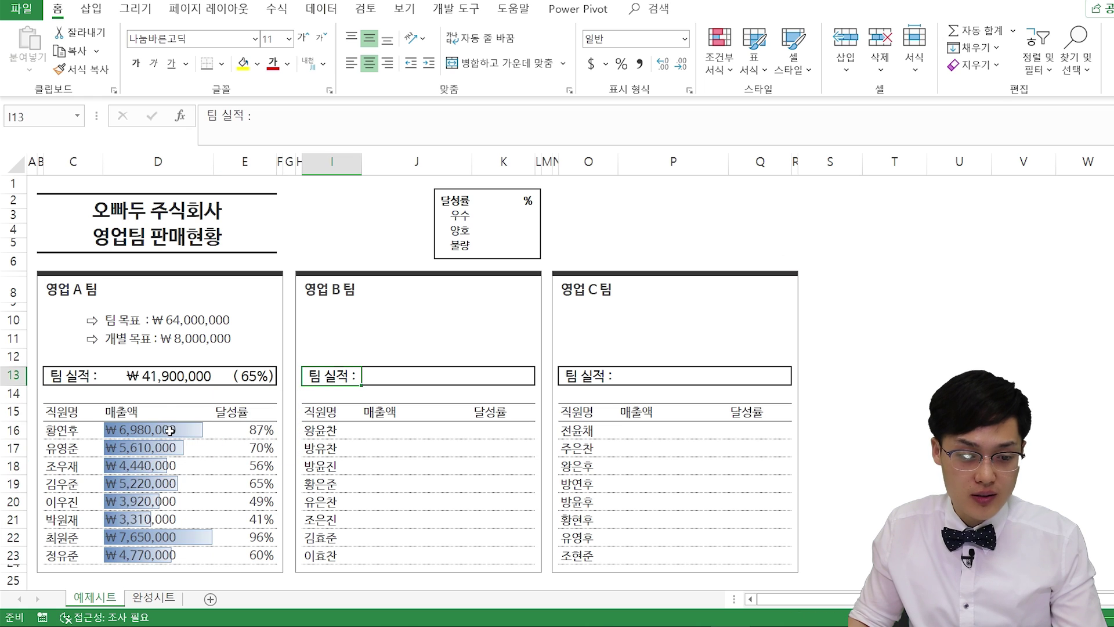
drag(170, 429, 162, 554)
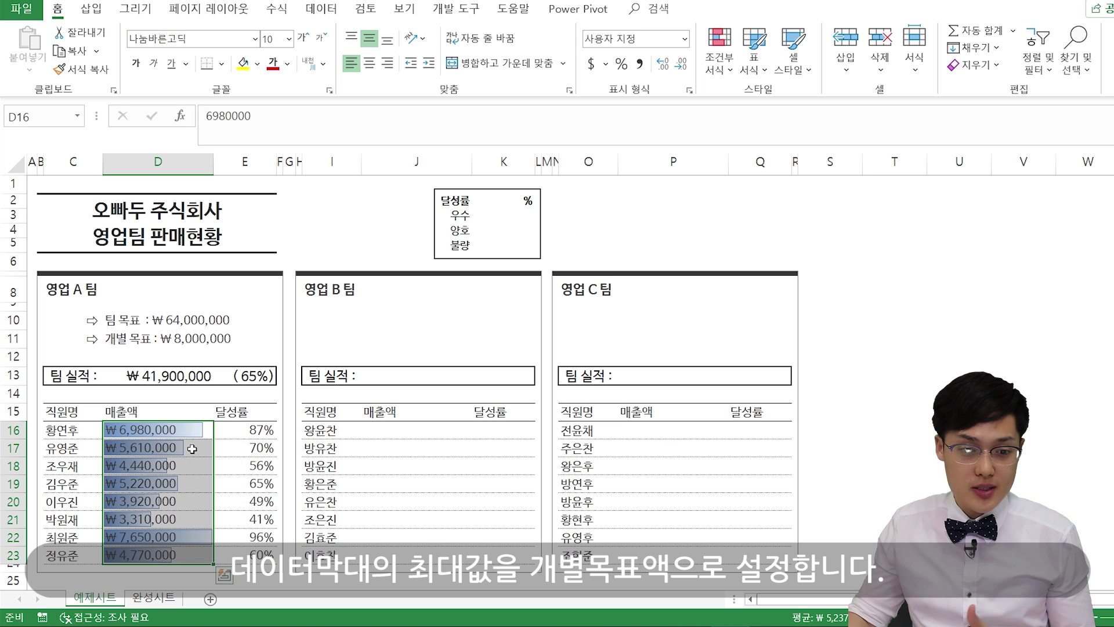
click(157, 339)
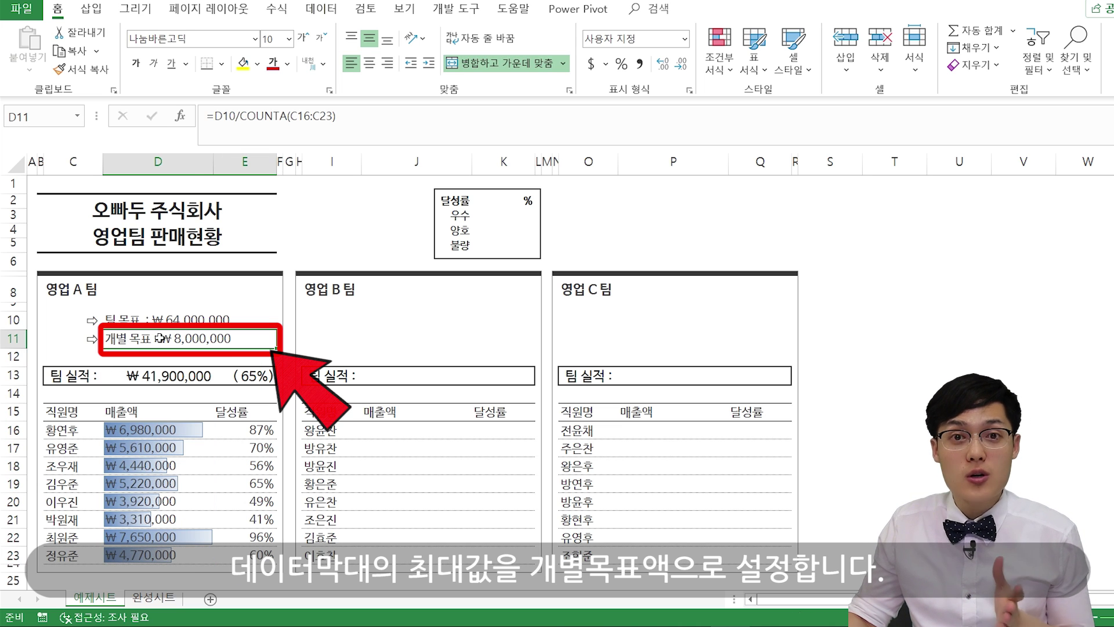
drag(188, 431, 184, 556)
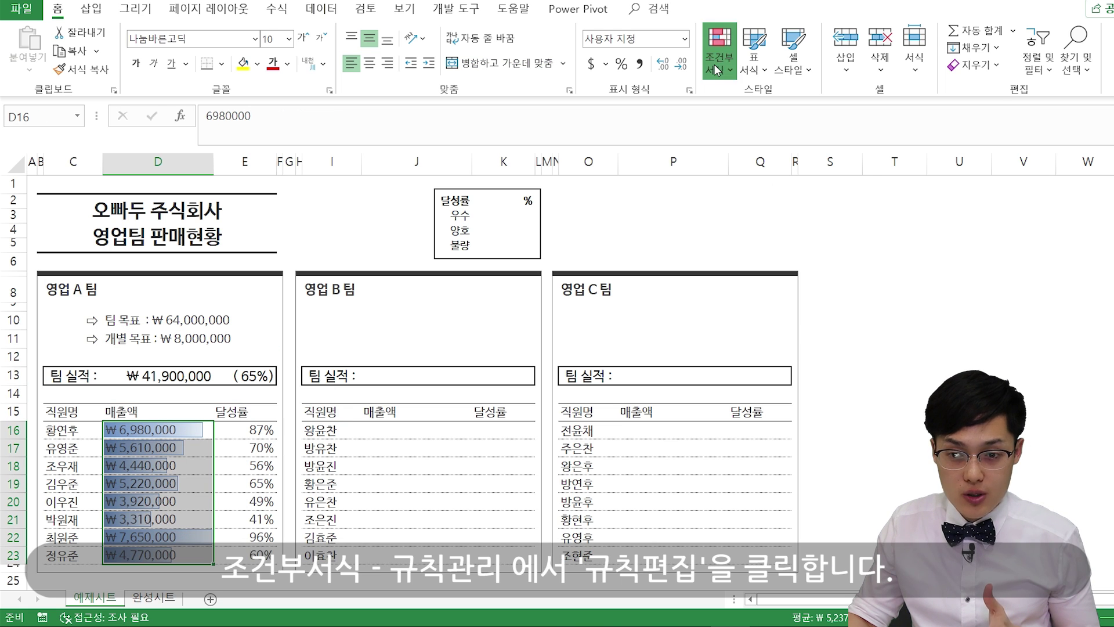
- Edit the data bar rule so its maximum is the Number =$D$11, the ₩8,000,000 target
click(718, 66)
click(757, 320)
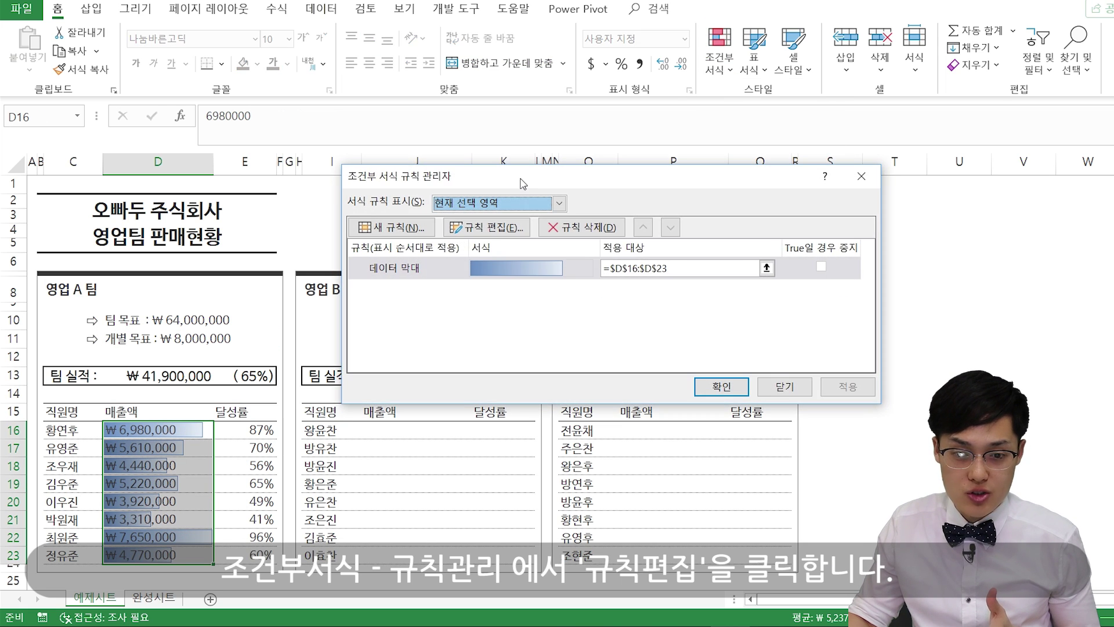
click(522, 226)
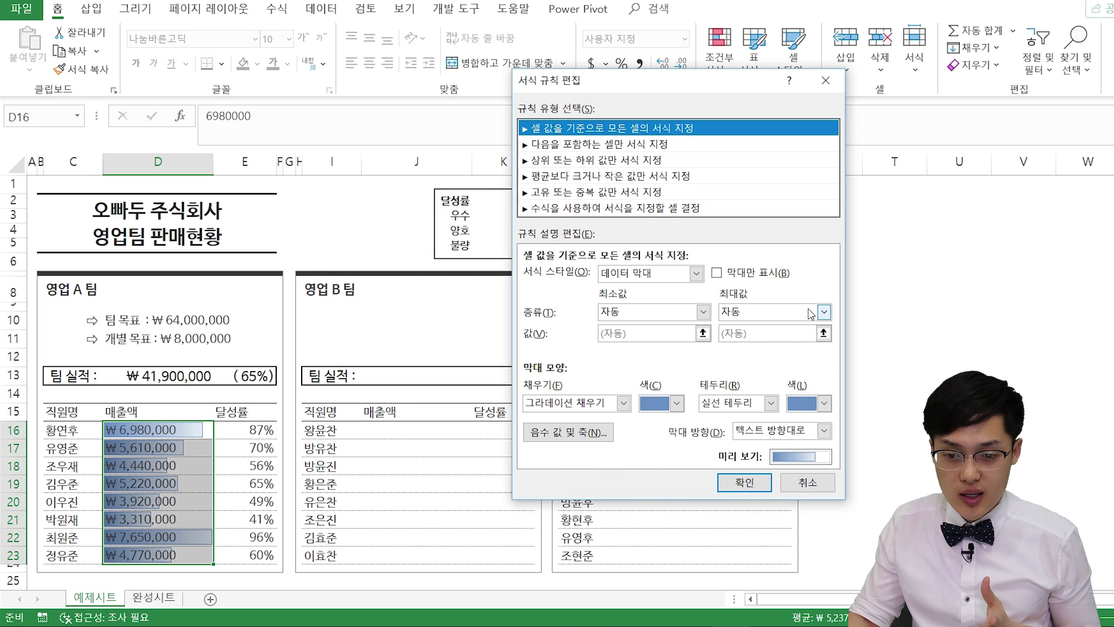
click(824, 313)
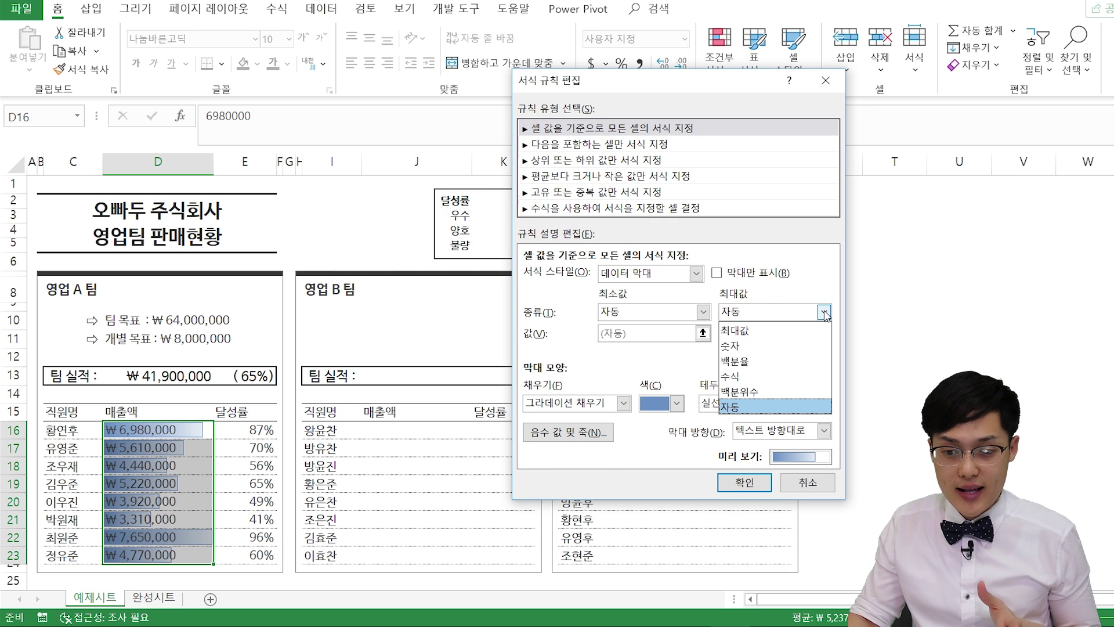
click(777, 347)
click(791, 335)
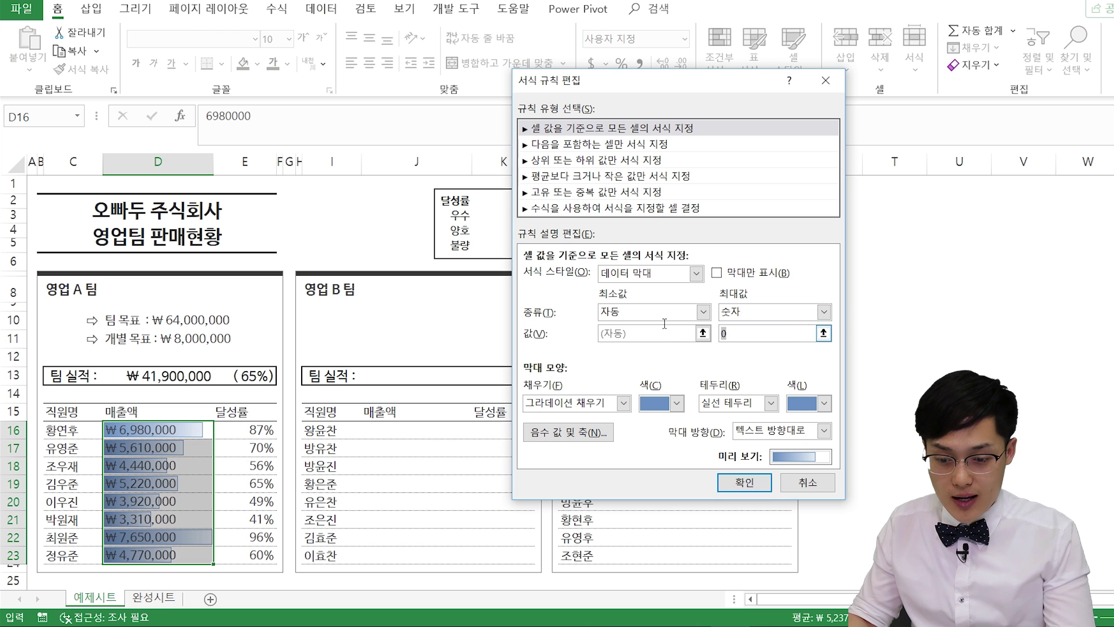
click(181, 330)
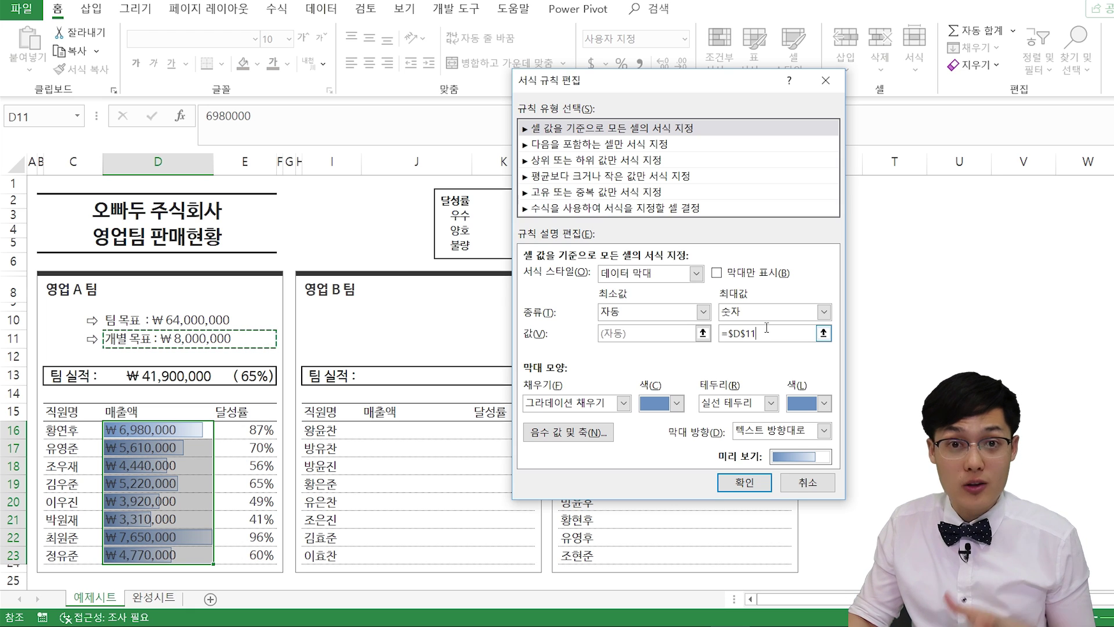
click(743, 482)
click(789, 386)
click(184, 427)
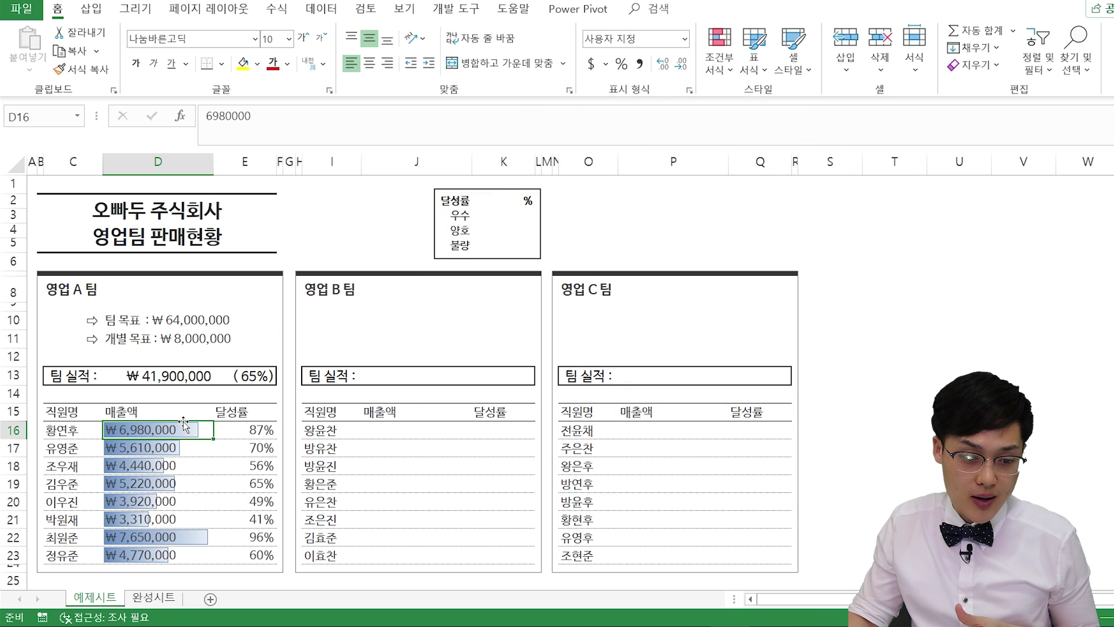
click(173, 532)
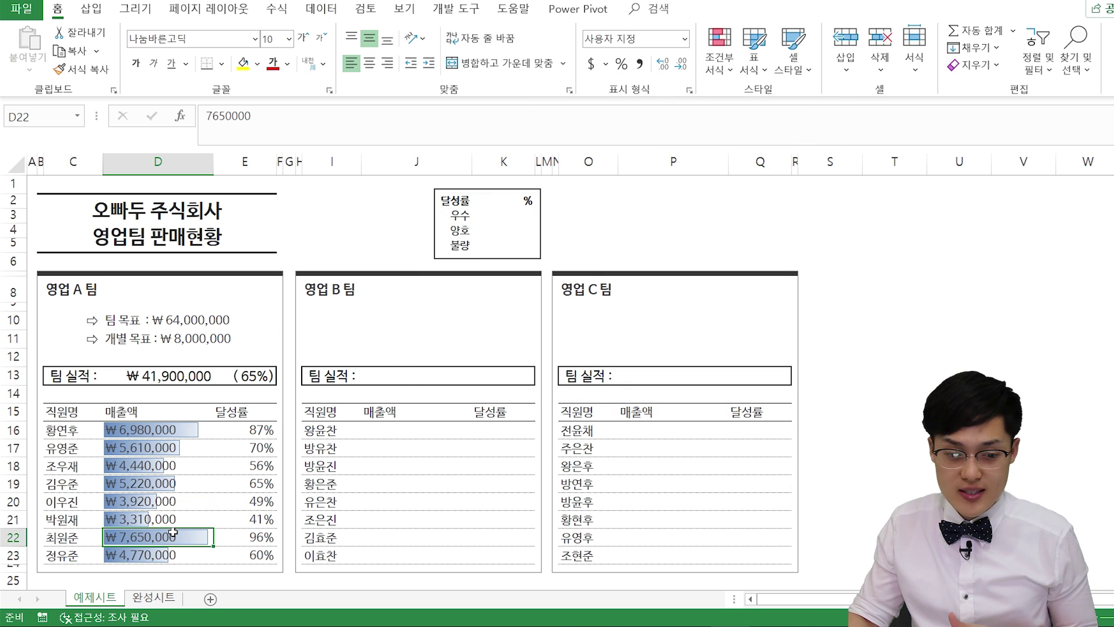
- Restore D22 to ₩7,650,000 so the team total reads ₩41,900,000 (65%)
text(80000000)
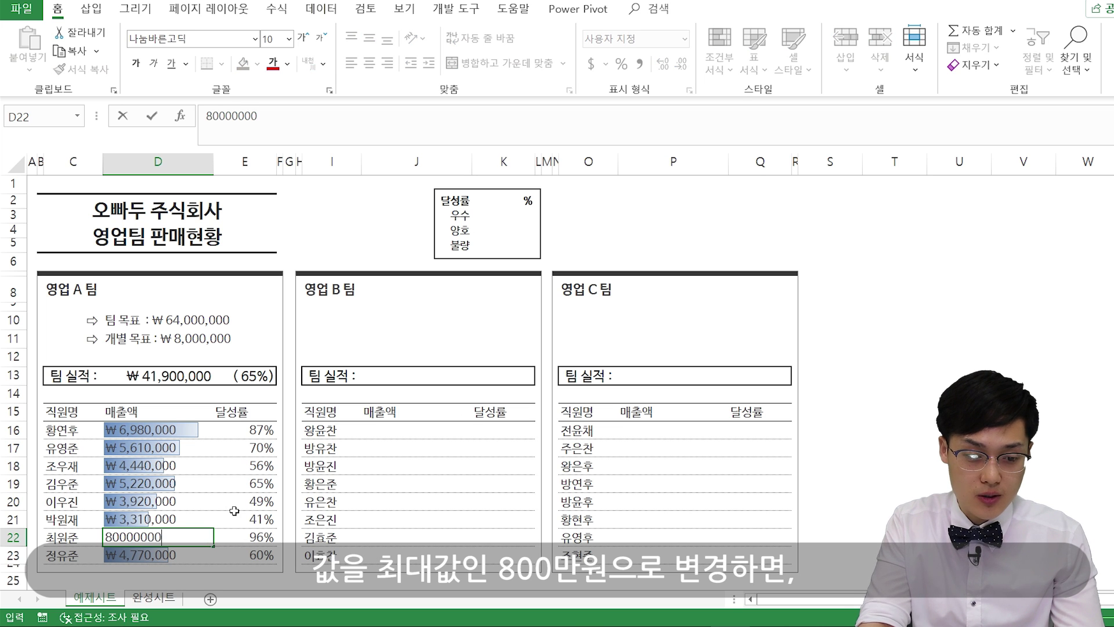
key(Return)
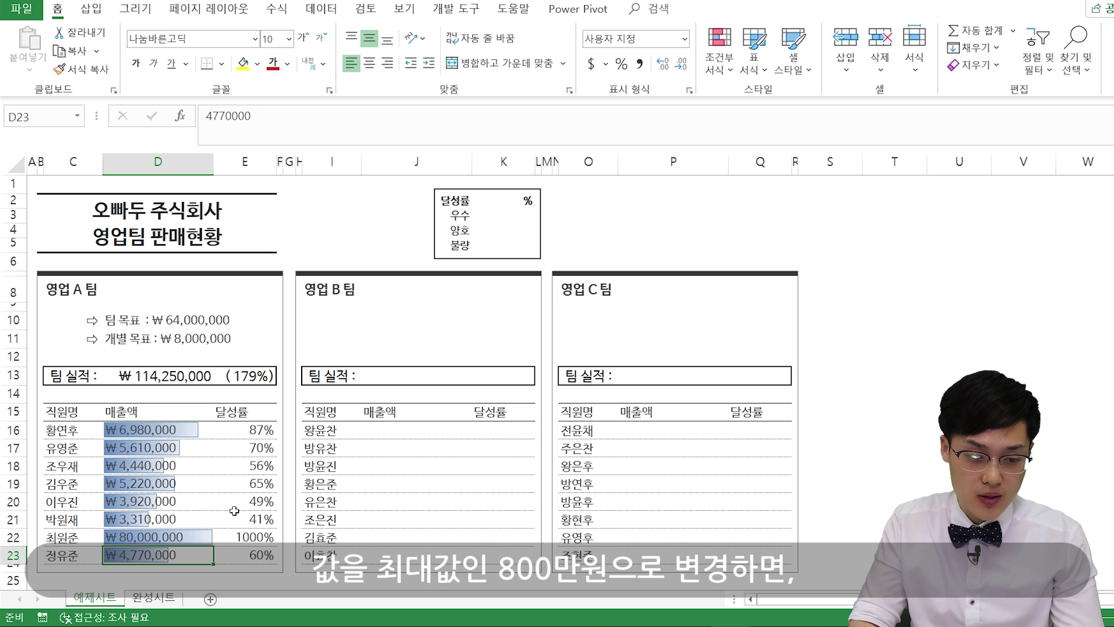
key(Up)
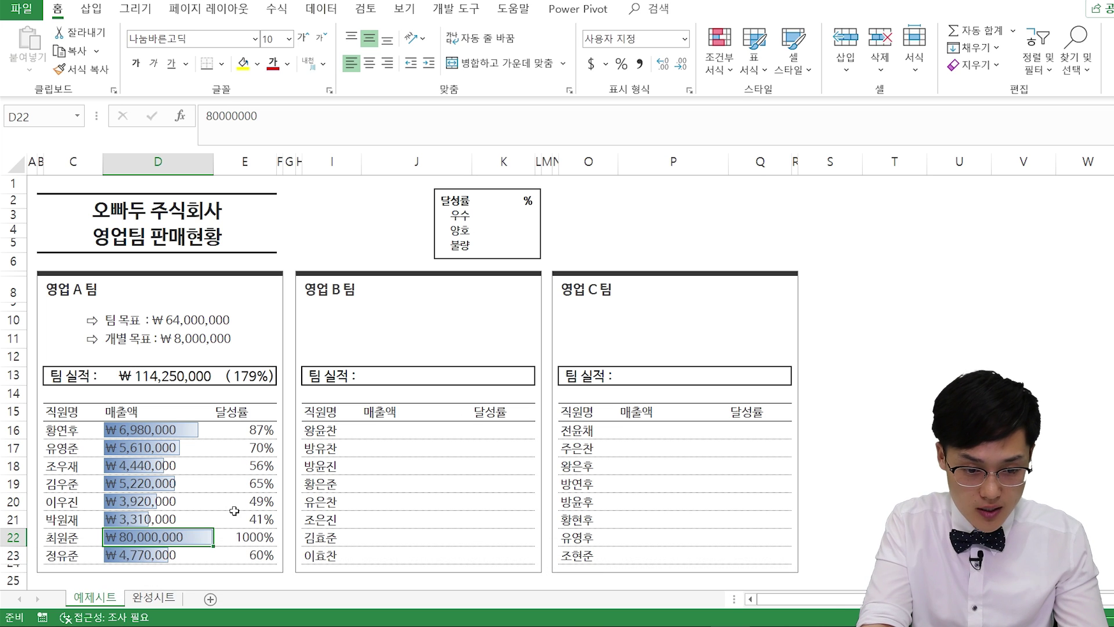
text(80)
key(Return)
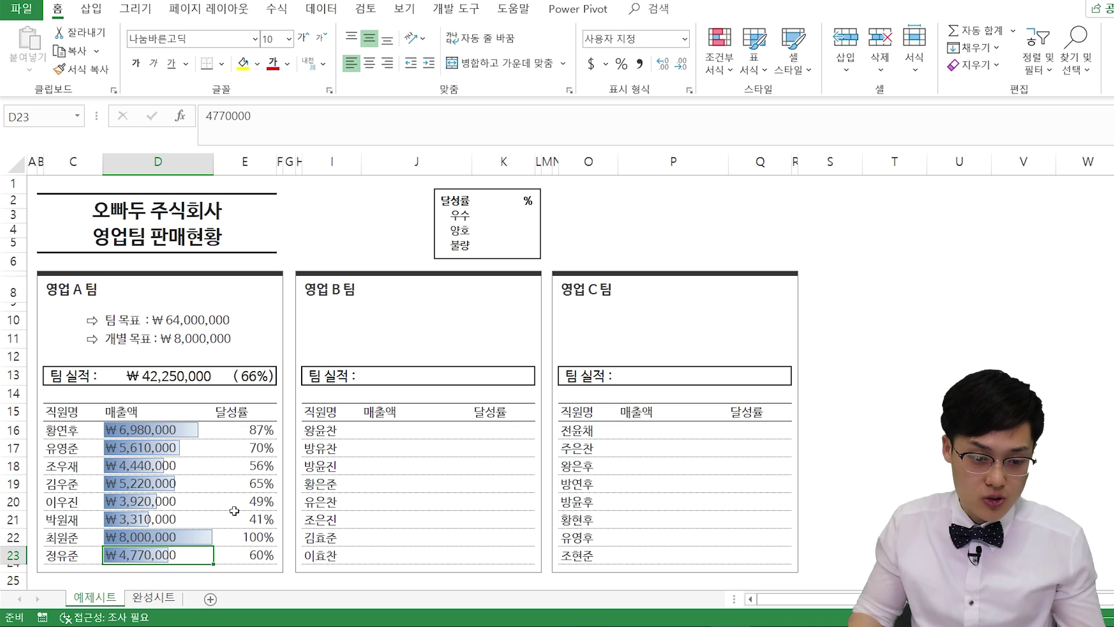
click(202, 533)
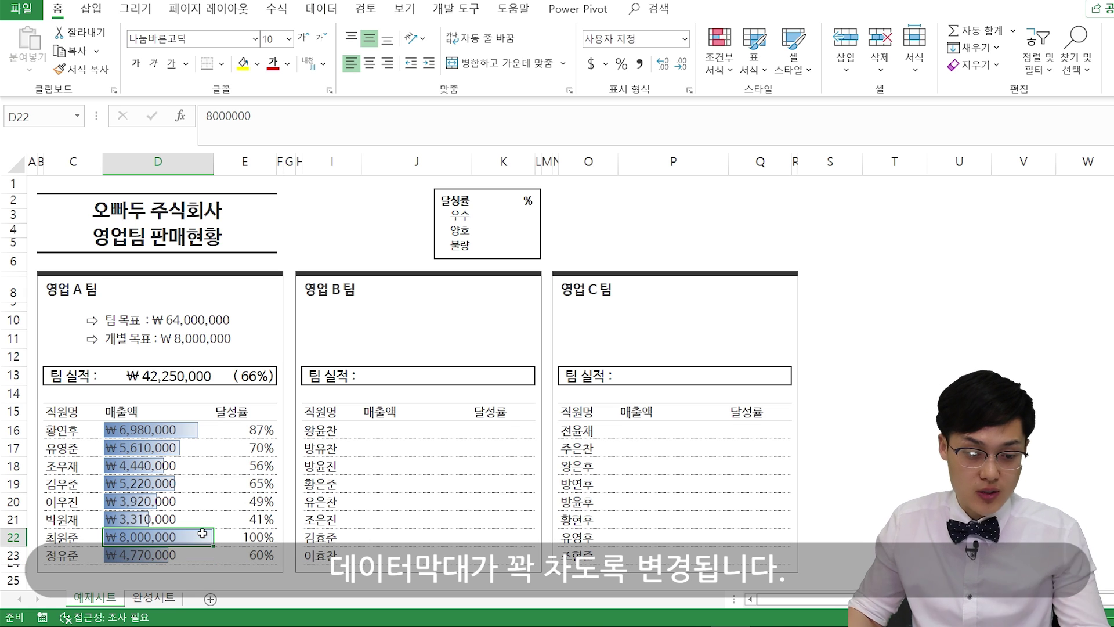
key(ctrl+z)
key(ctrl+z)
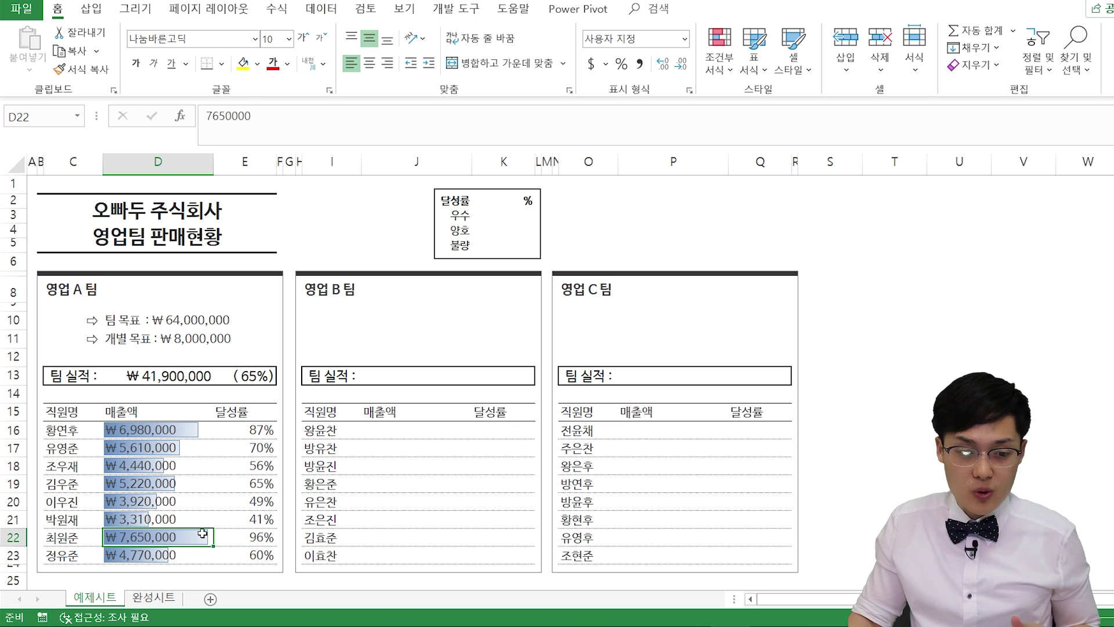
drag(244, 430, 242, 485)
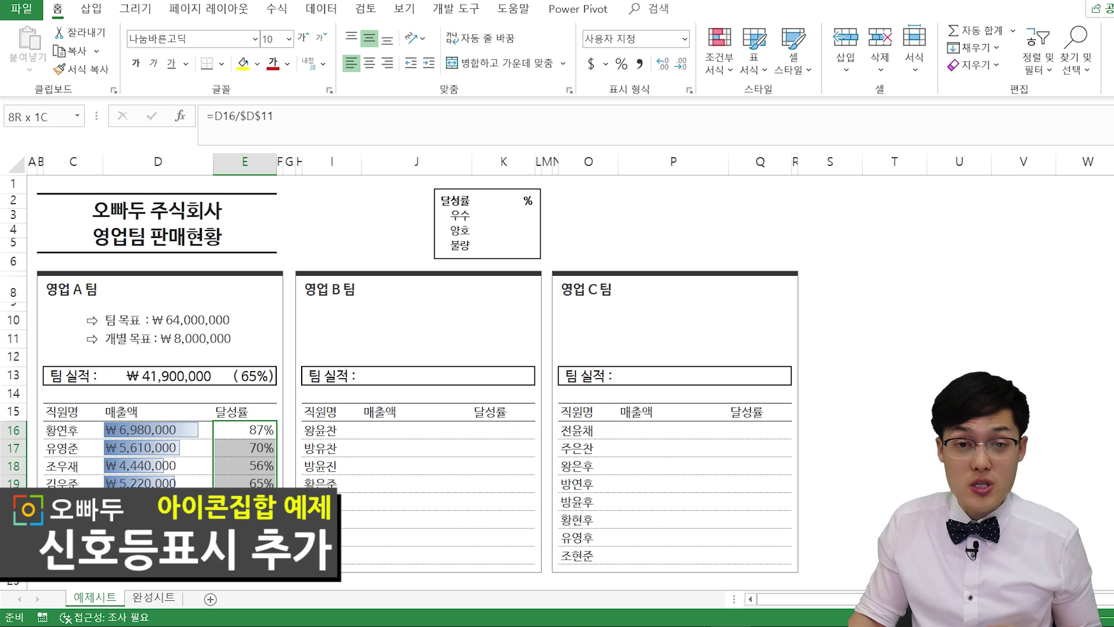
- Apply the circled check/!/X indicator icon set to the achievement rates E16:E23
drag(244, 555, 244, 555)
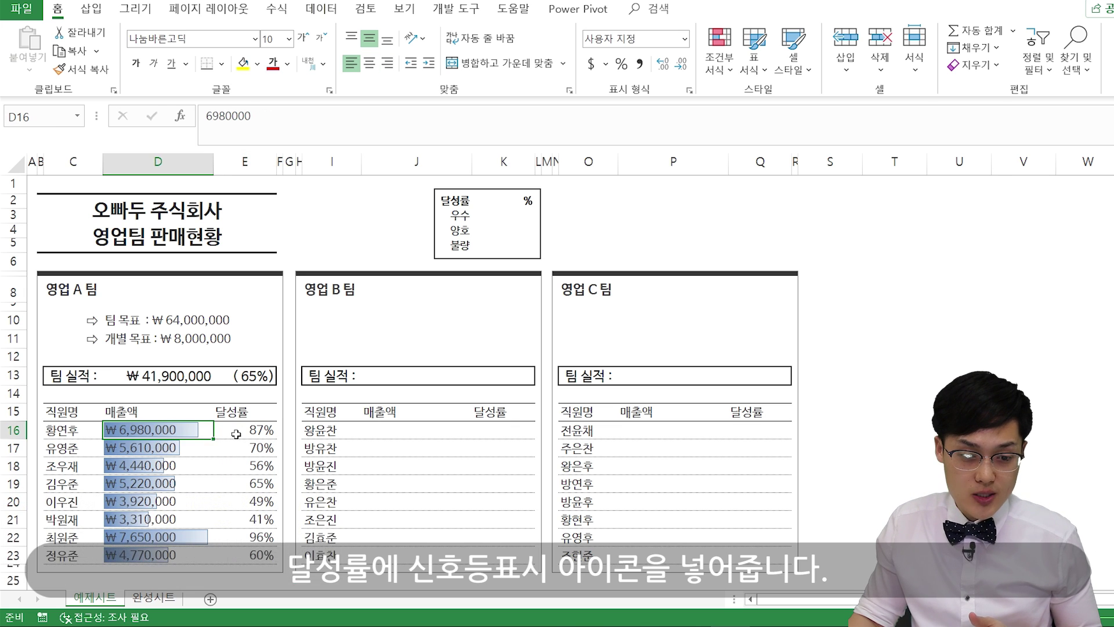
drag(244, 430, 250, 554)
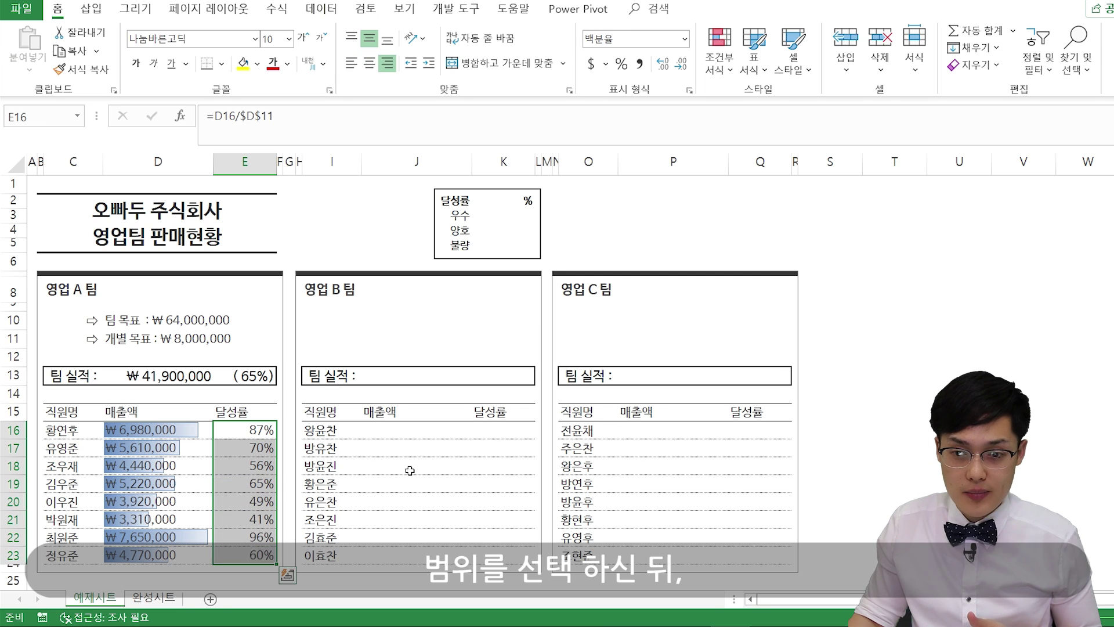
click(718, 73)
mouse_move(661, 247)
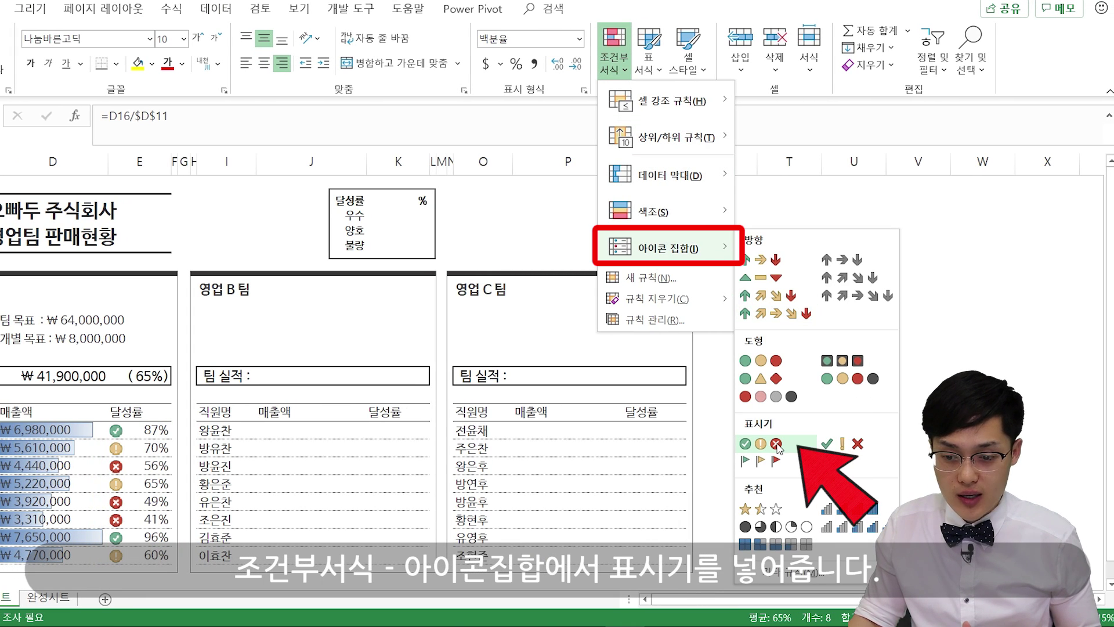
click(777, 443)
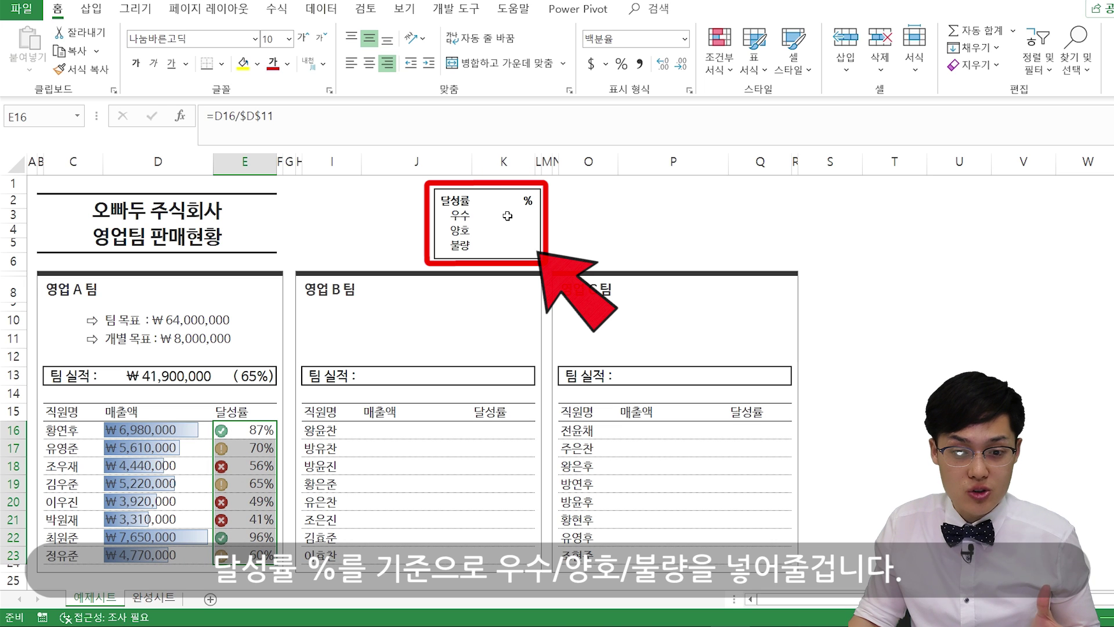
- Review the empty threshold cells and their 양호/불량 rating labels, then reselect E16:E23
drag(509, 216, 517, 247)
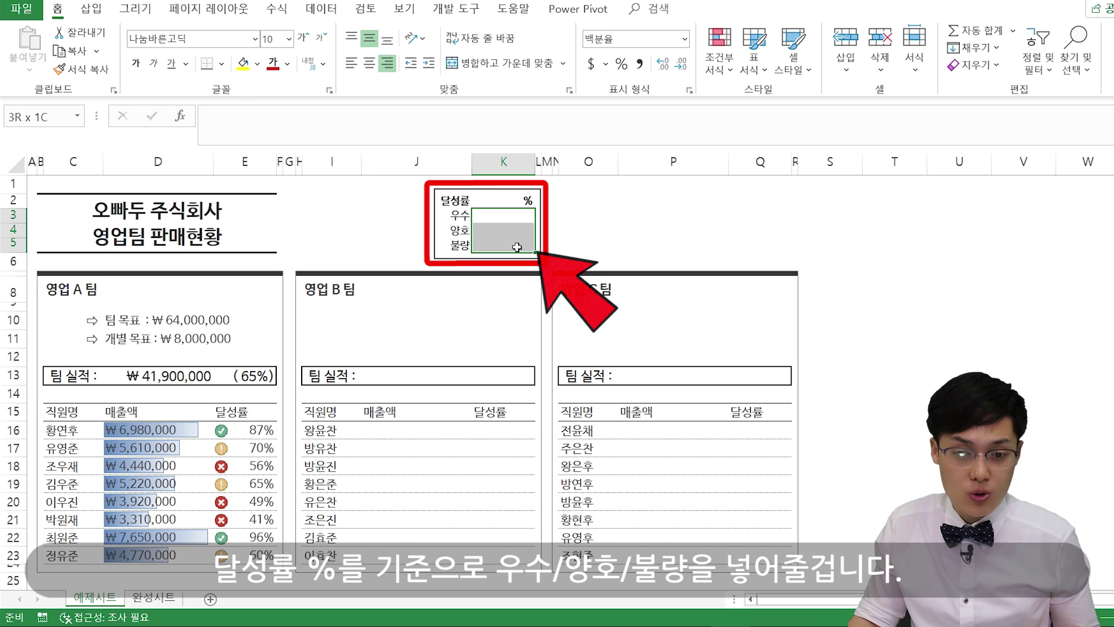
click(455, 216)
click(456, 230)
click(461, 243)
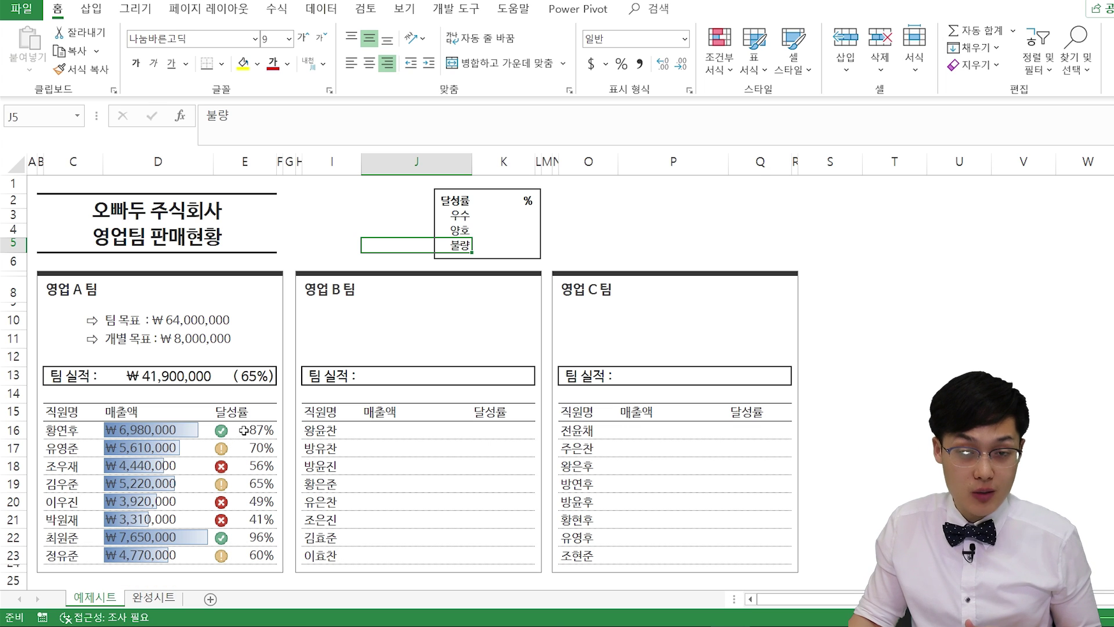
drag(256, 428, 252, 548)
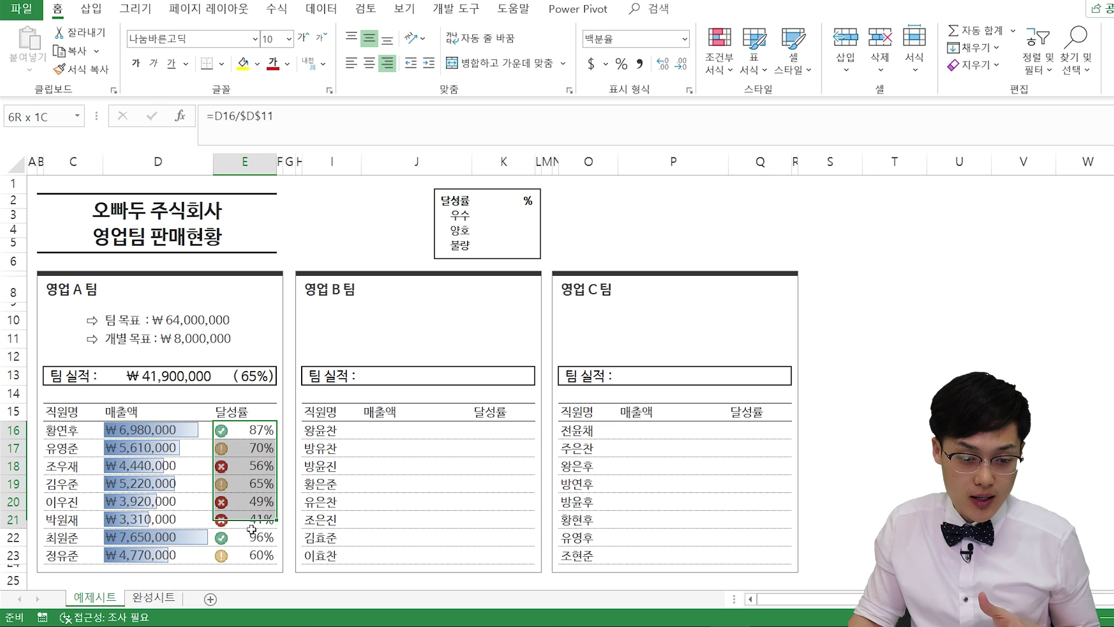
click(718, 58)
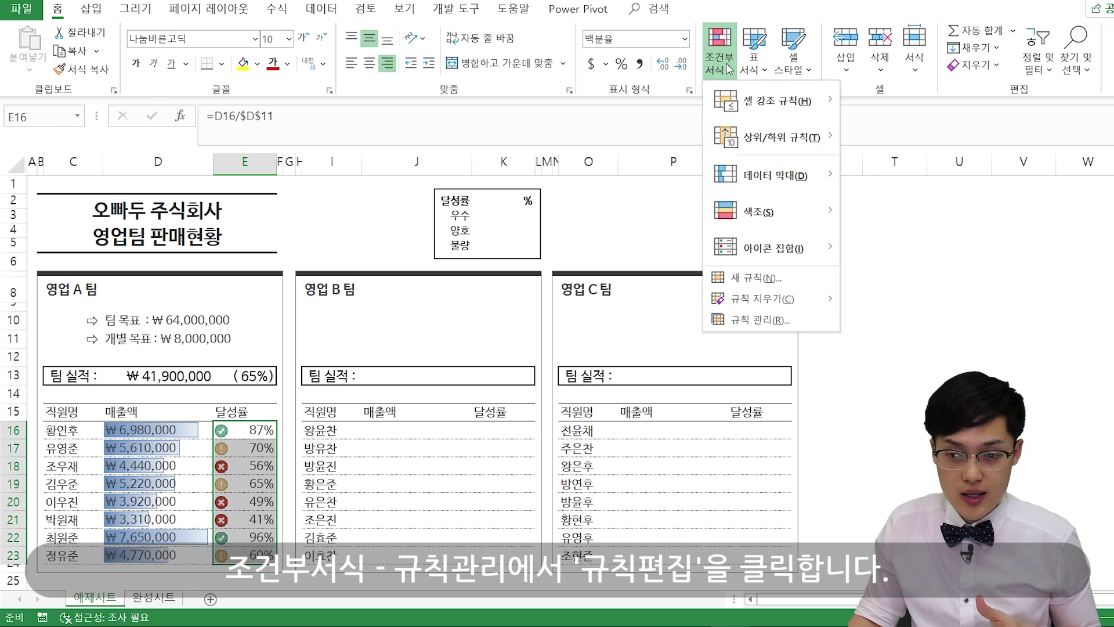
- In the icon-set rule, set the green threshold type to Number with value =$K$3
click(744, 320)
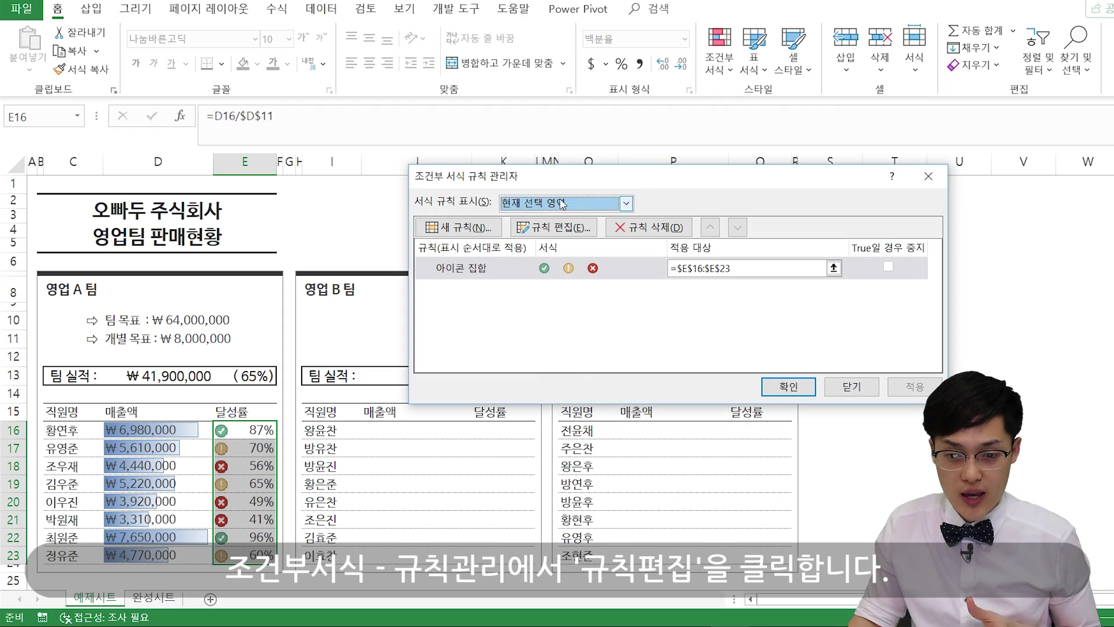
click(628, 259)
click(646, 215)
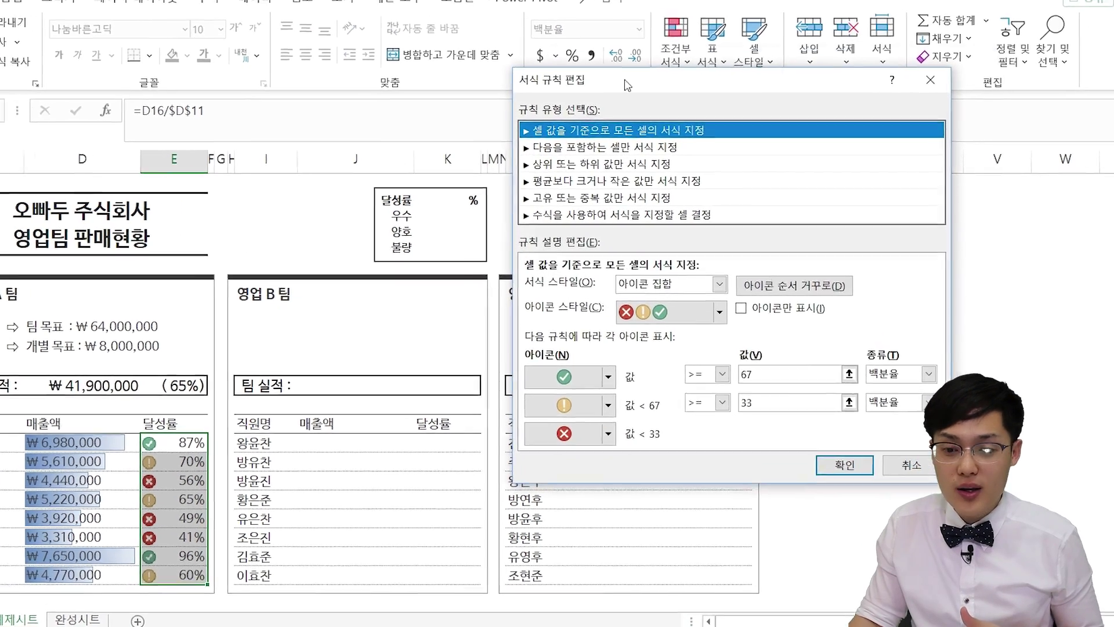
drag(627, 86, 707, 85)
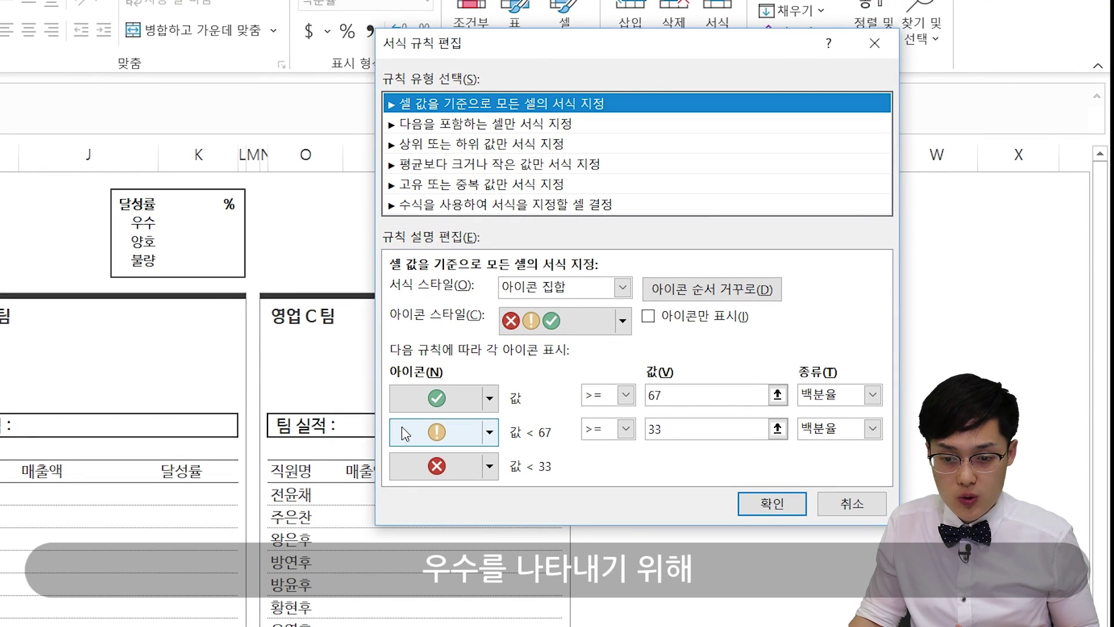
click(873, 395)
click(827, 419)
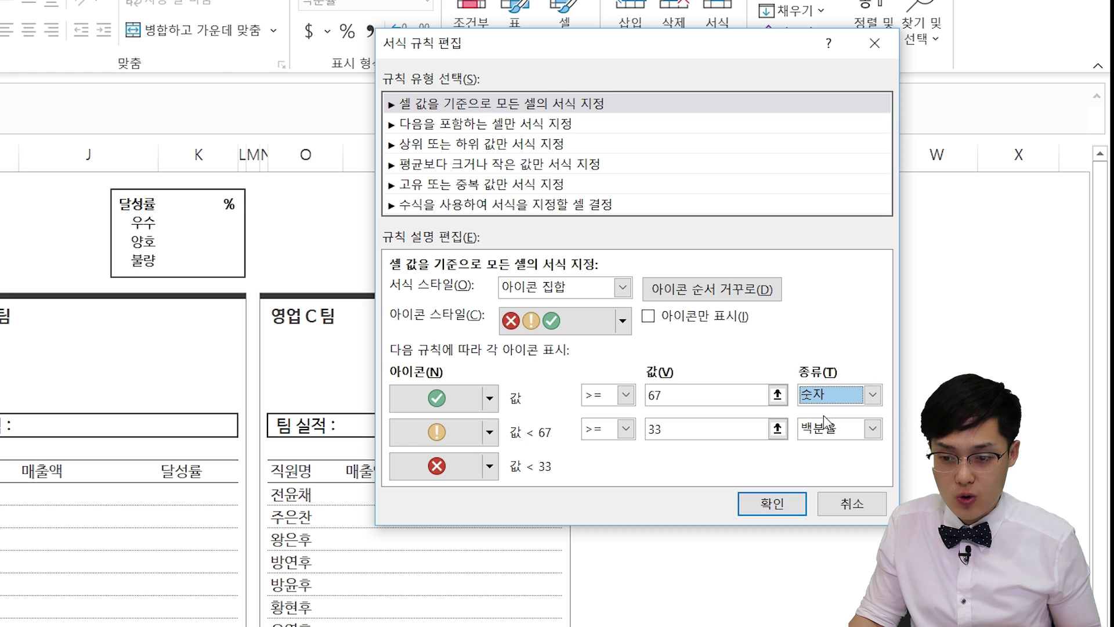
double_click(680, 399)
text(=)
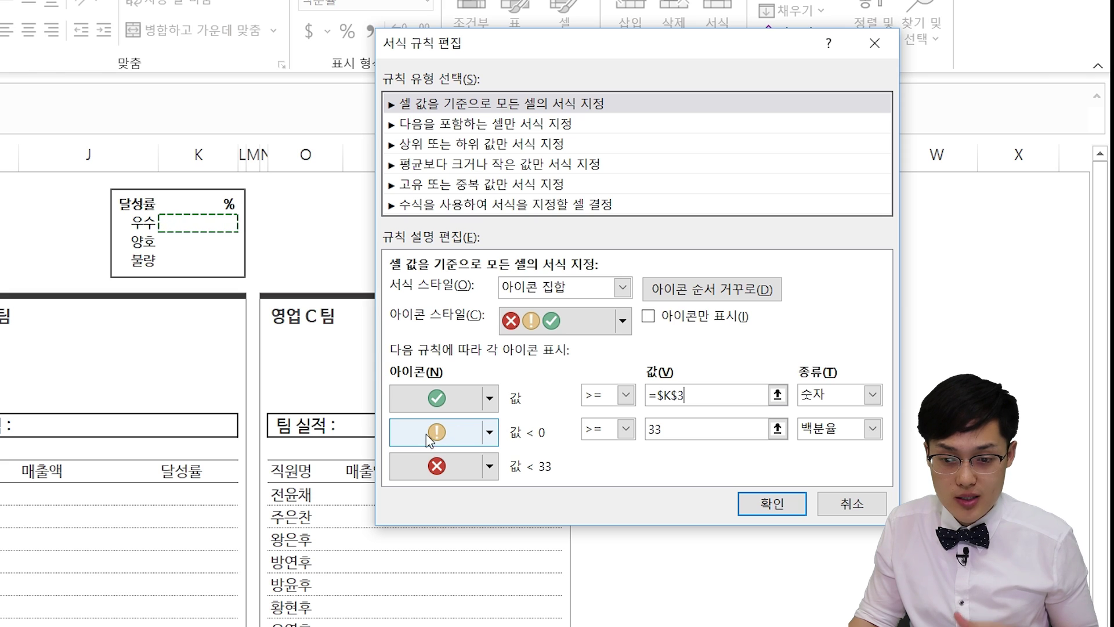
- Set the yellow threshold type to Number with value =$K$4 and confirm the rule
click(843, 434)
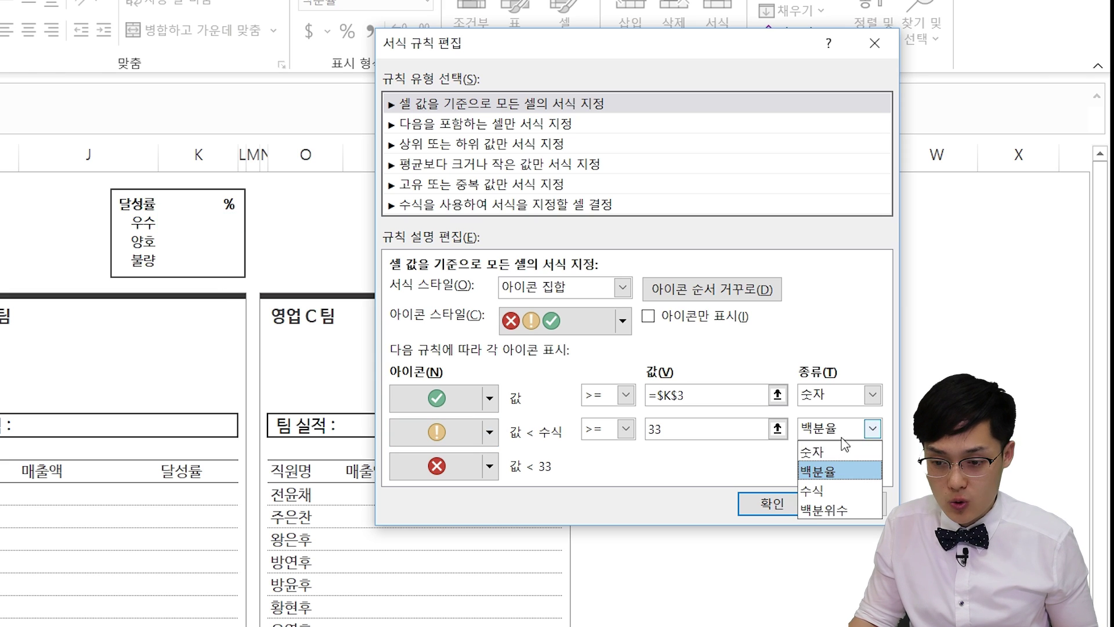
click(812, 451)
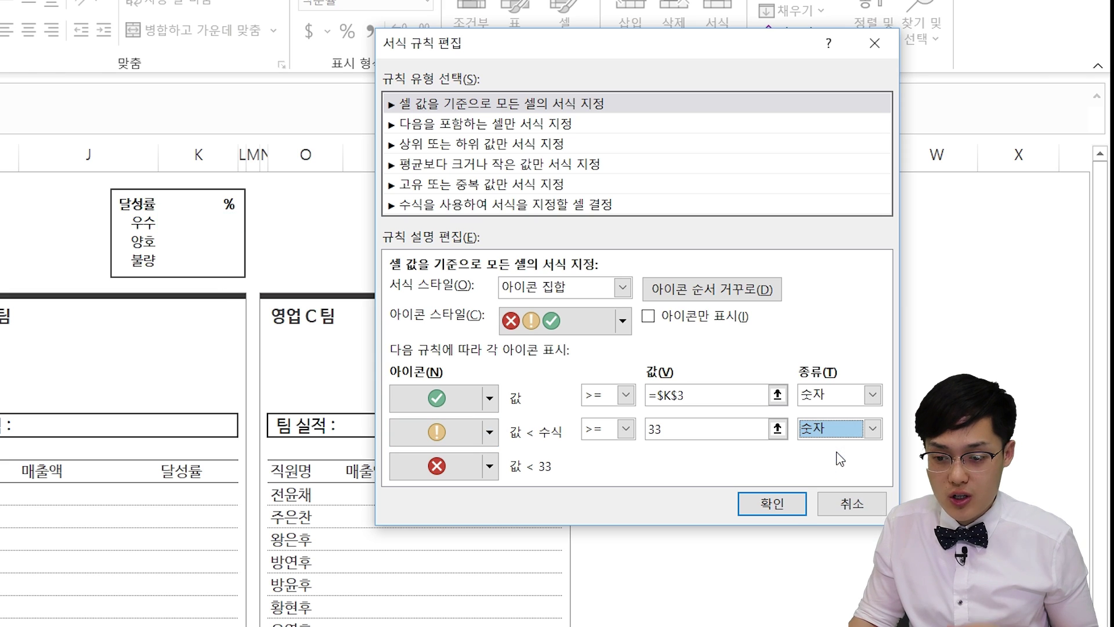
double_click(674, 429)
text(=)
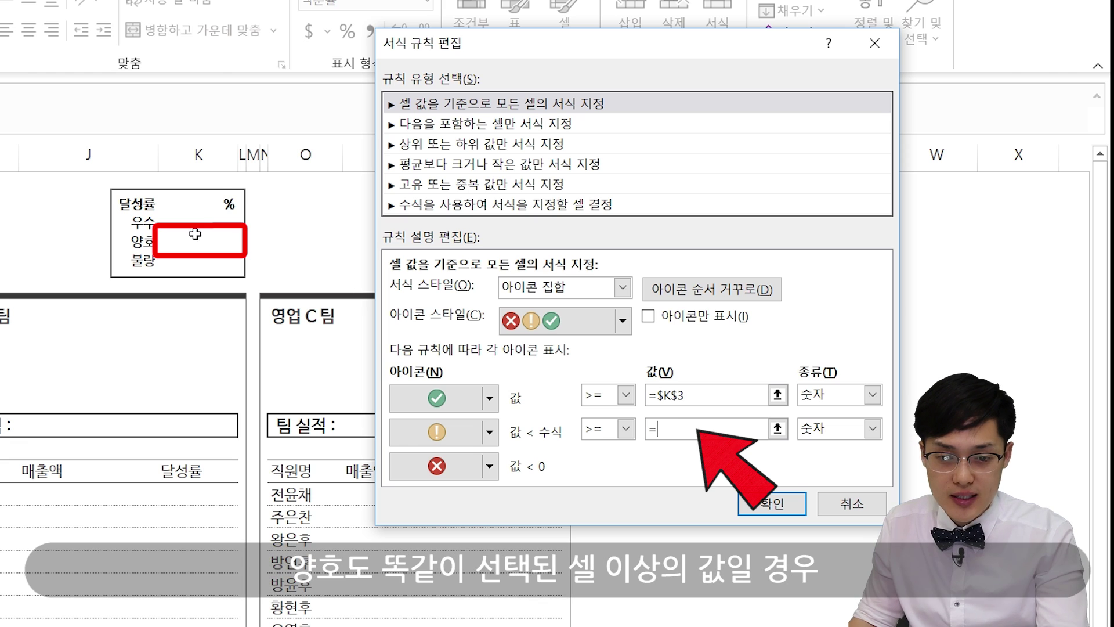
click(195, 232)
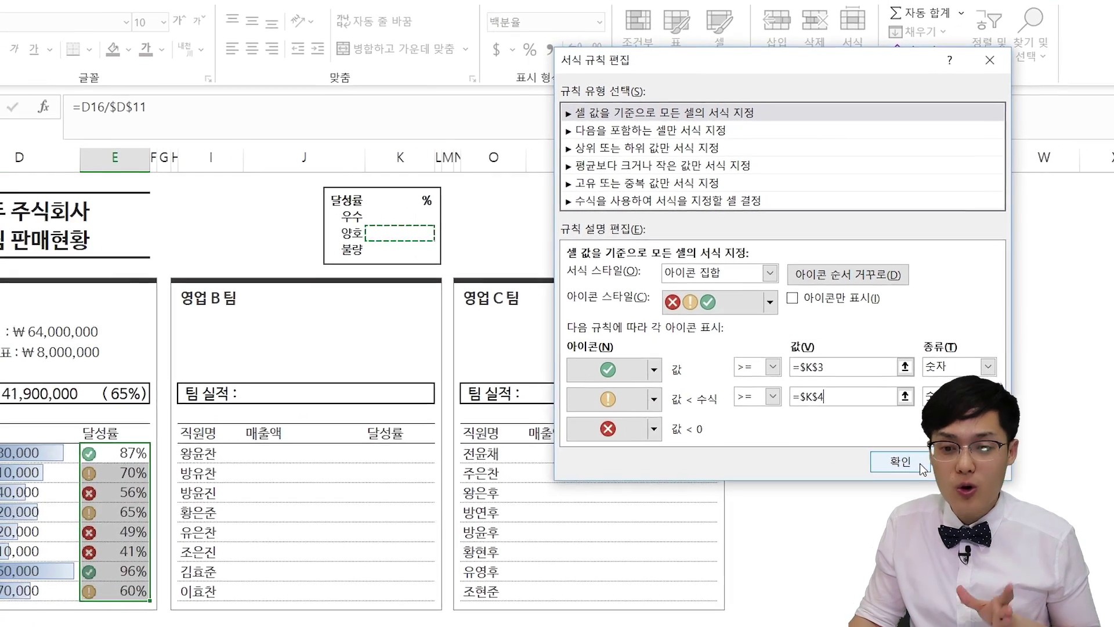
click(848, 495)
click(875, 373)
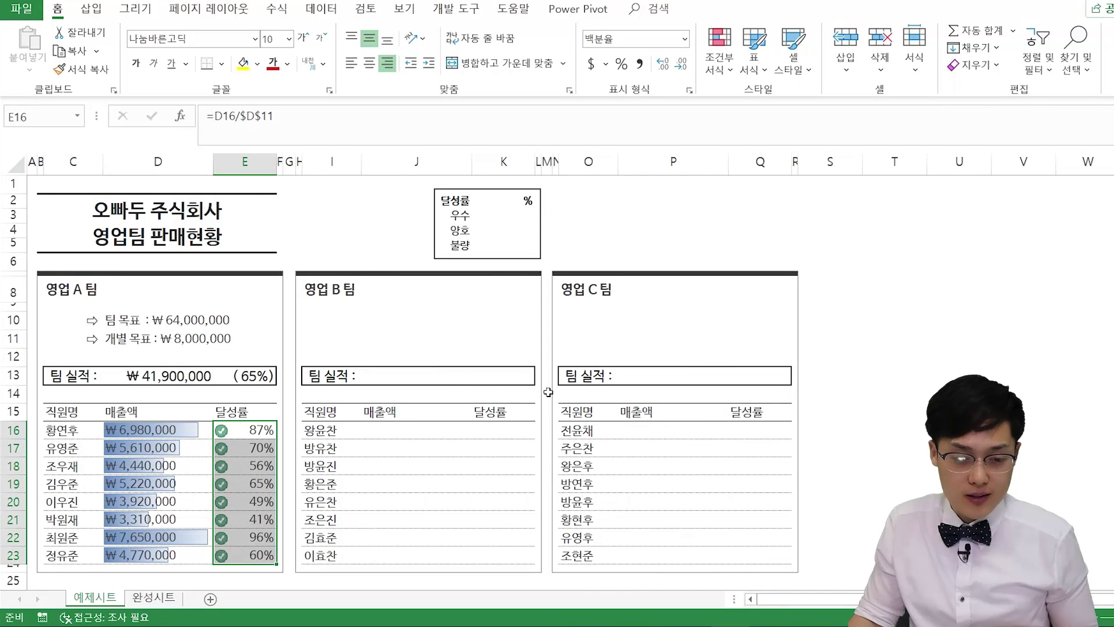
- Enter 80% in K3 as the 우수 threshold and 60% in K4 as 양호
click(250, 435)
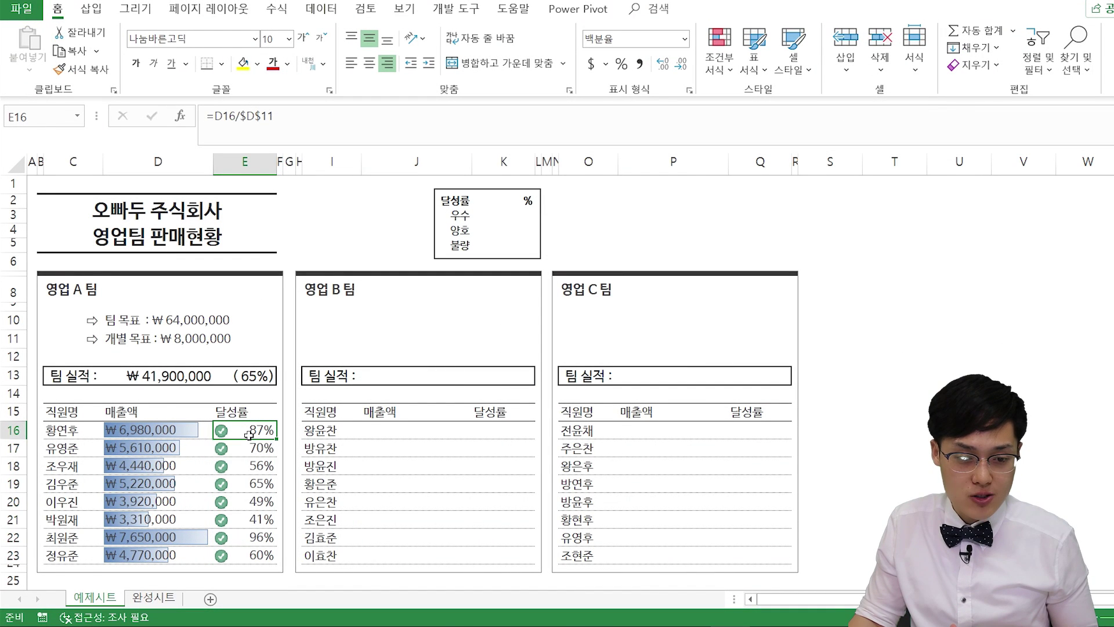
drag(249, 435, 250, 536)
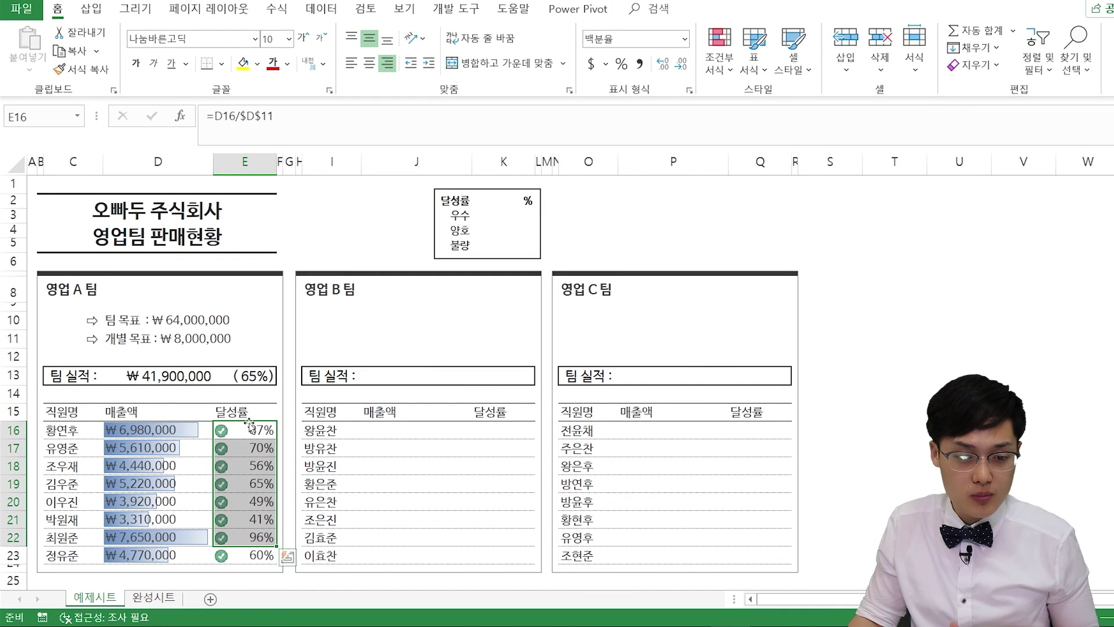
drag(250, 429, 253, 559)
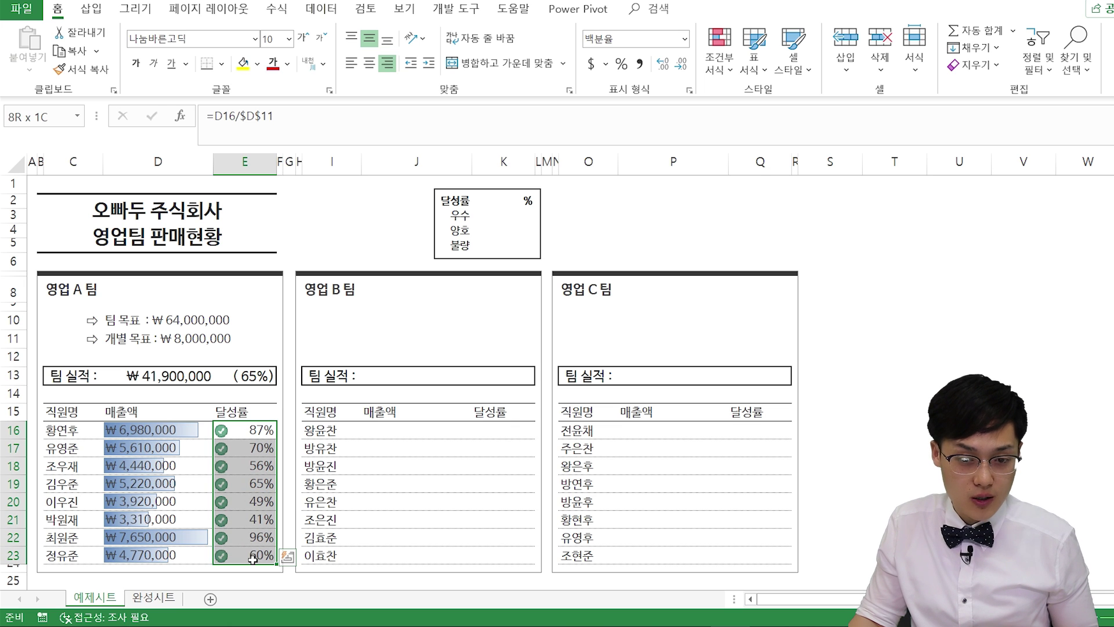
click(503, 211)
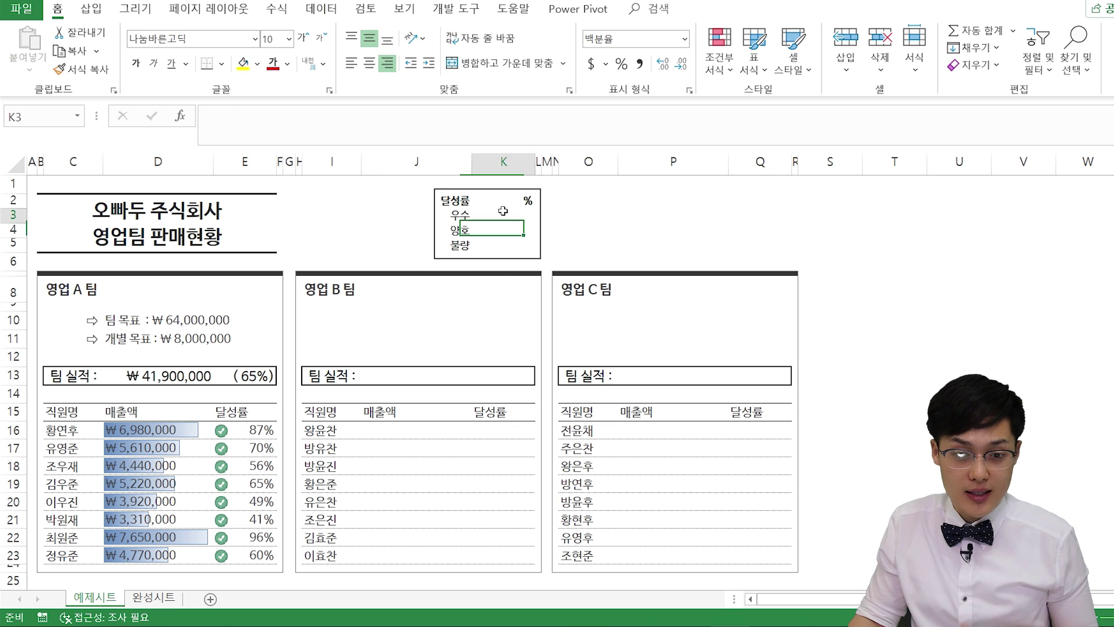
double_click(502, 212)
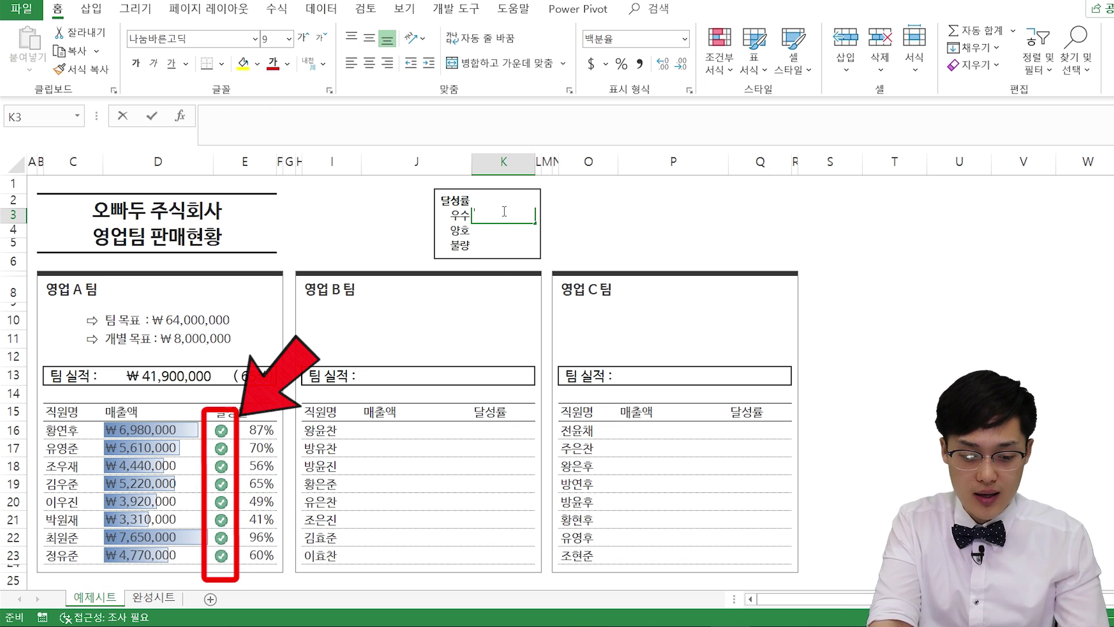
text(80)
key(Return)
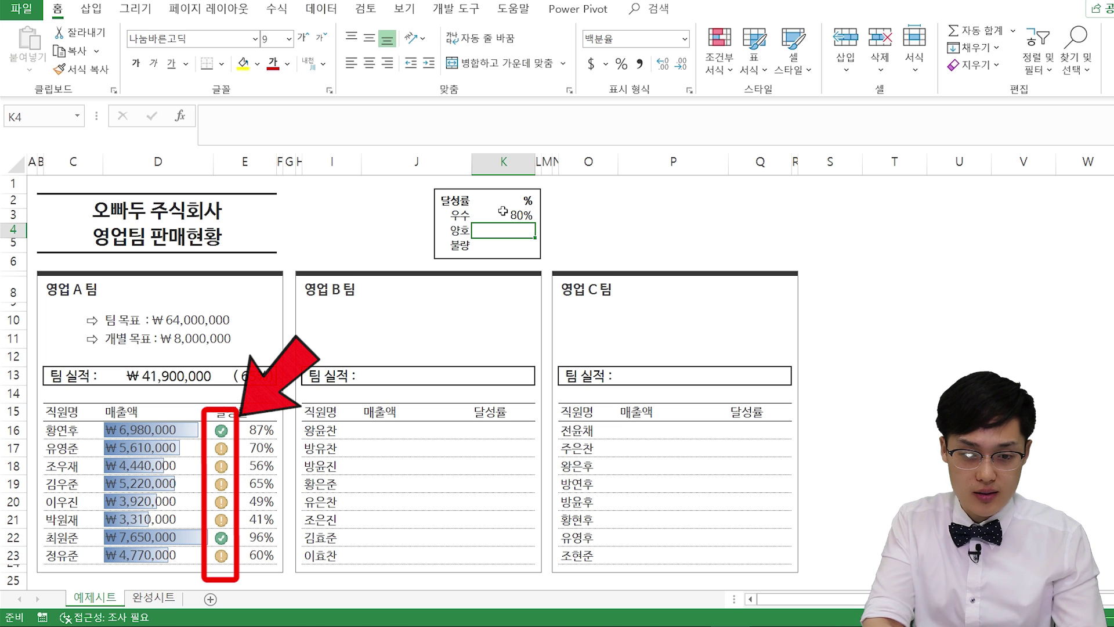
text(60)
key(Return)
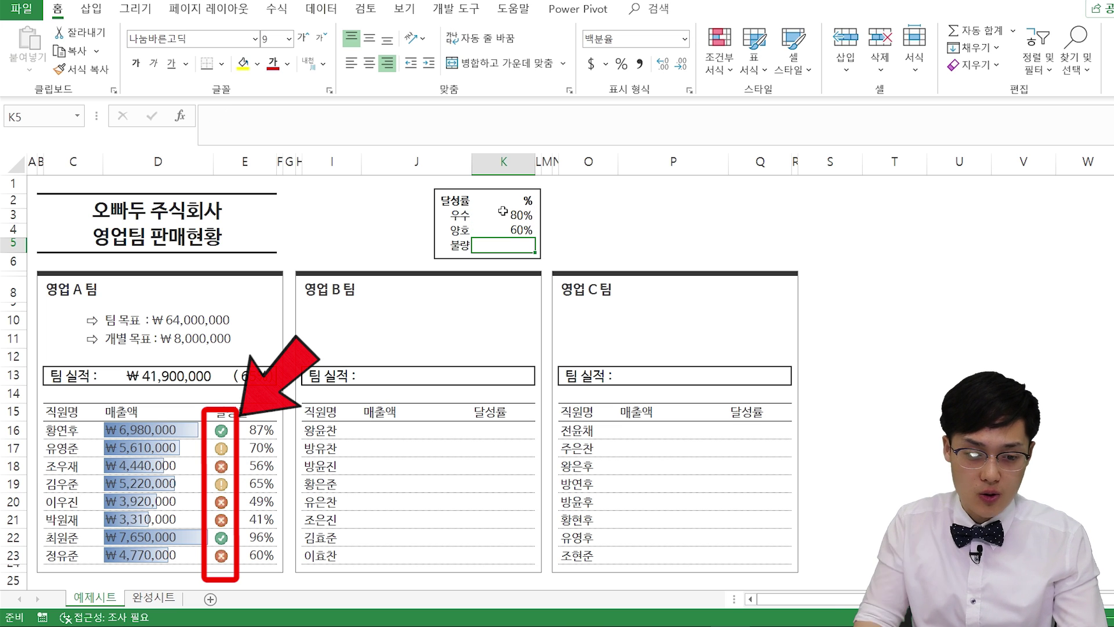
- Review the rate icons in E16:E23 against the new thresholds
drag(506, 215, 510, 228)
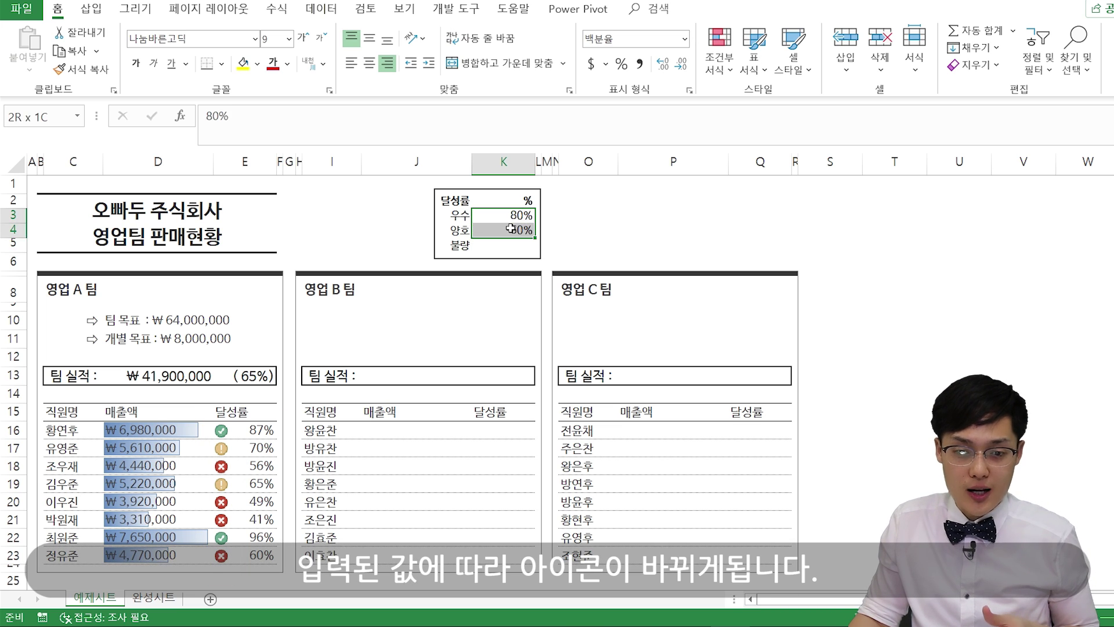
drag(258, 427, 252, 548)
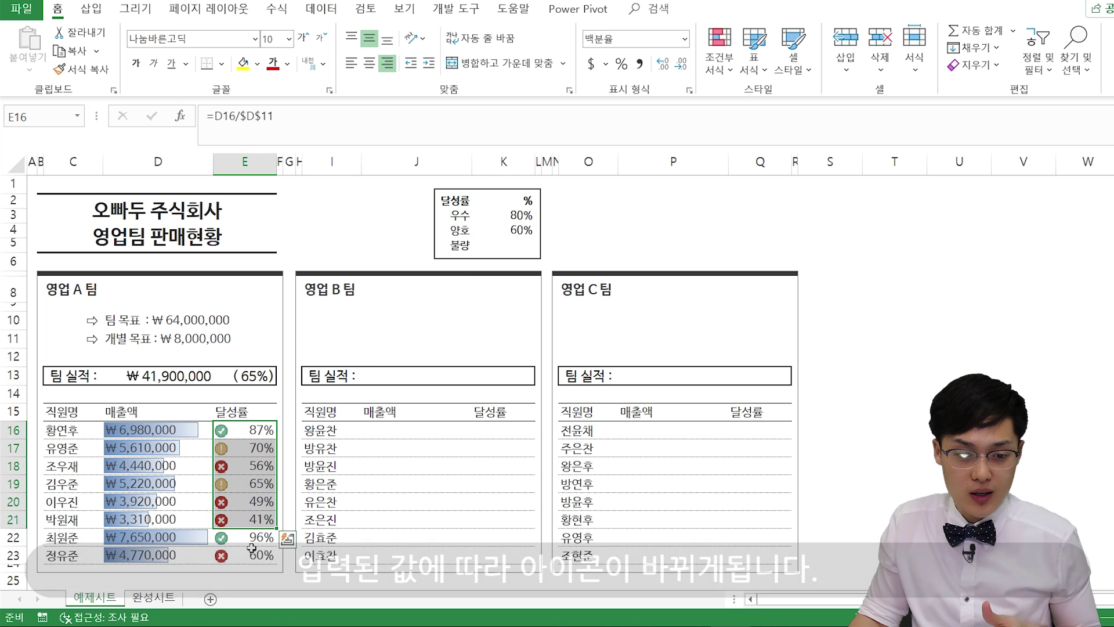
click(252, 549)
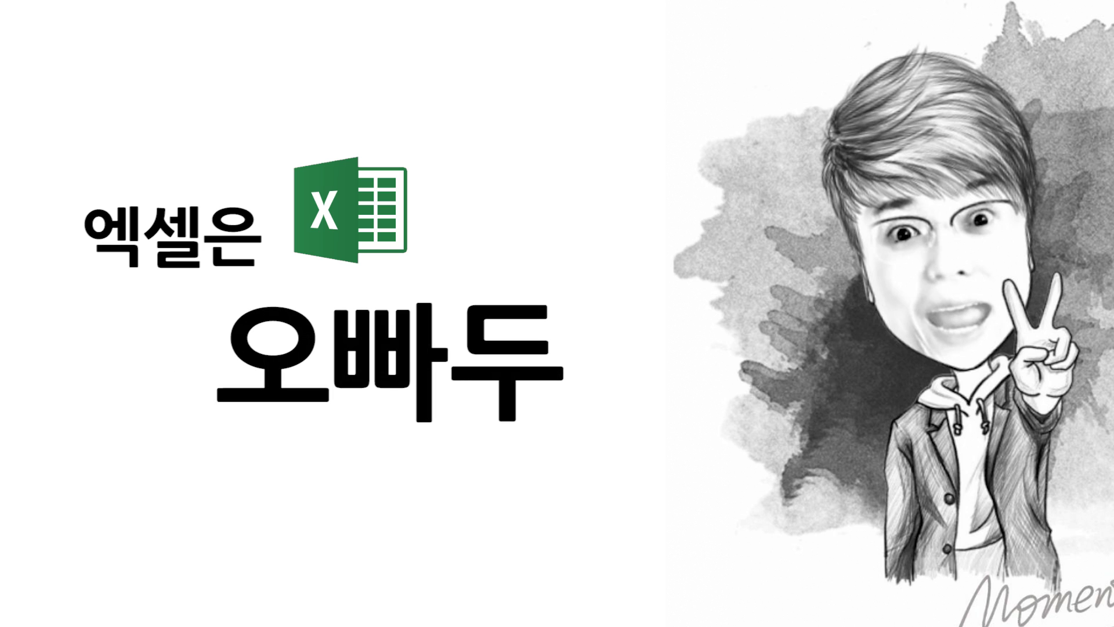
click(238, 375)
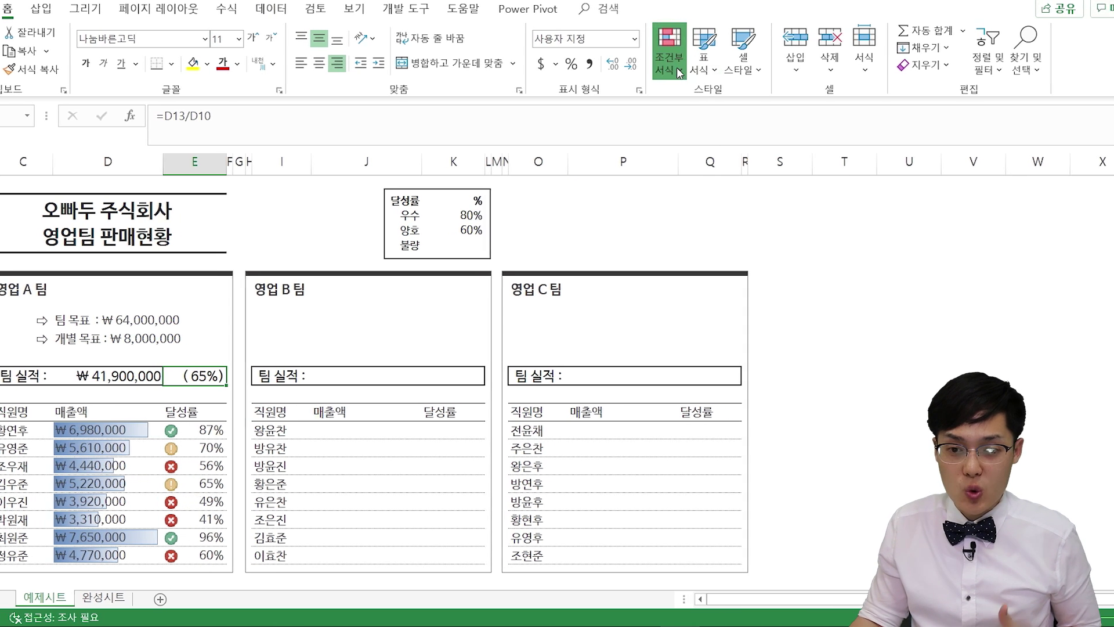
- Apply the five-bar 5 Ratings icon set to E13 and bring up its rule for editing
click(606, 52)
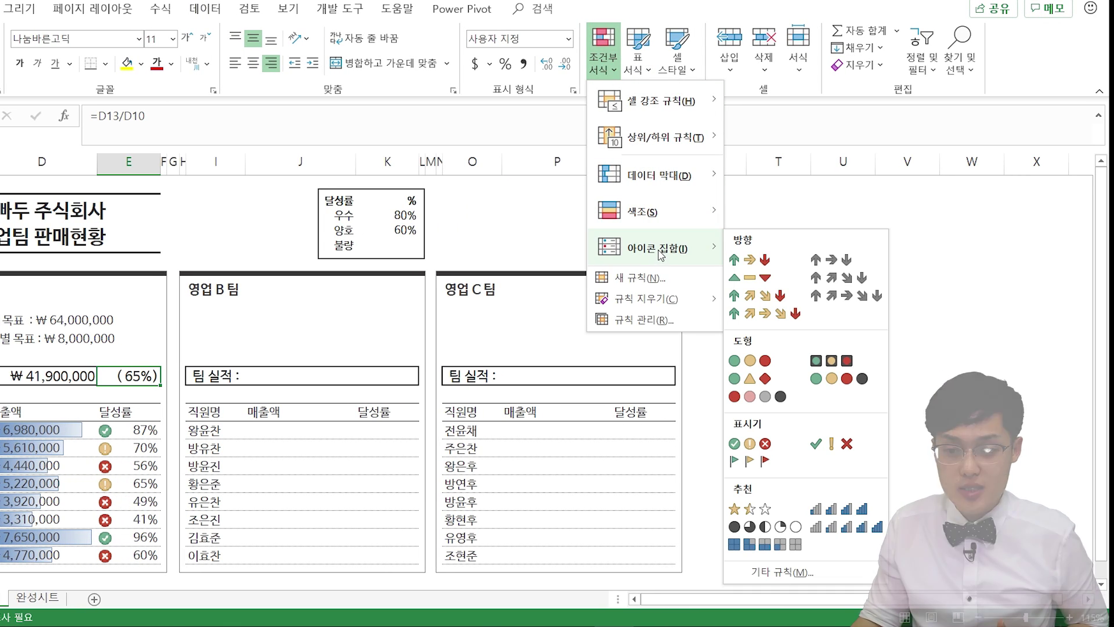
mouse_move(654, 247)
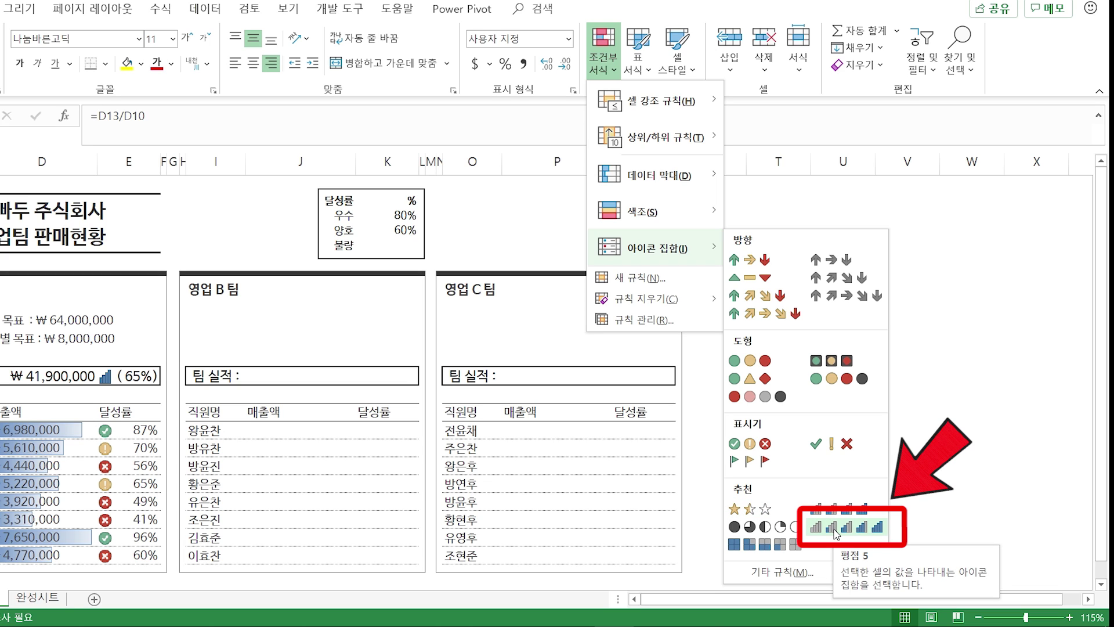
click(834, 529)
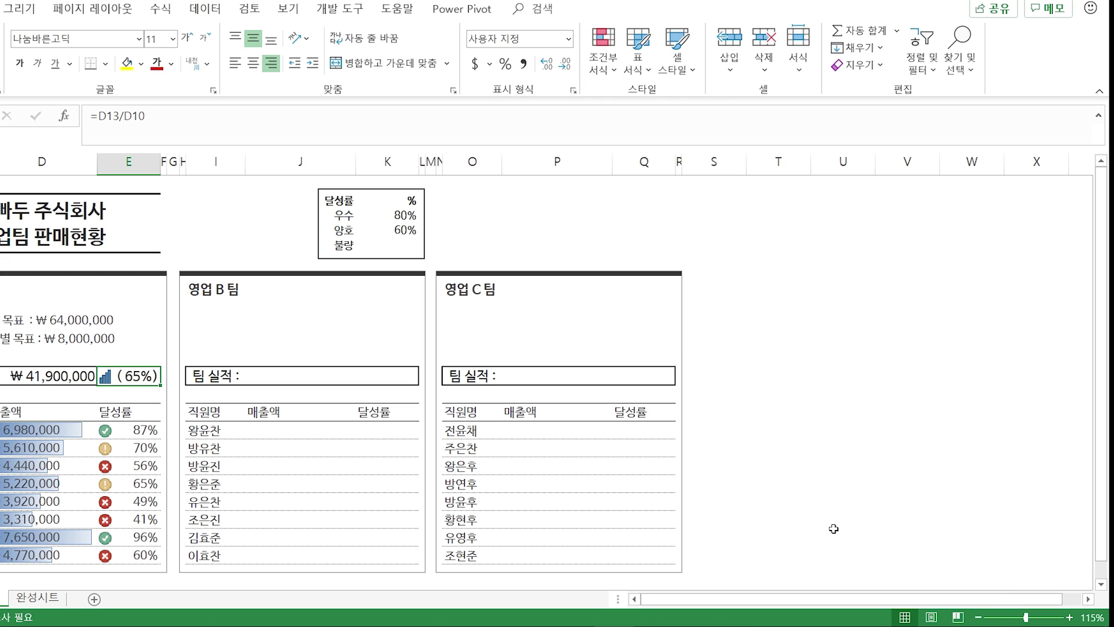
click(604, 55)
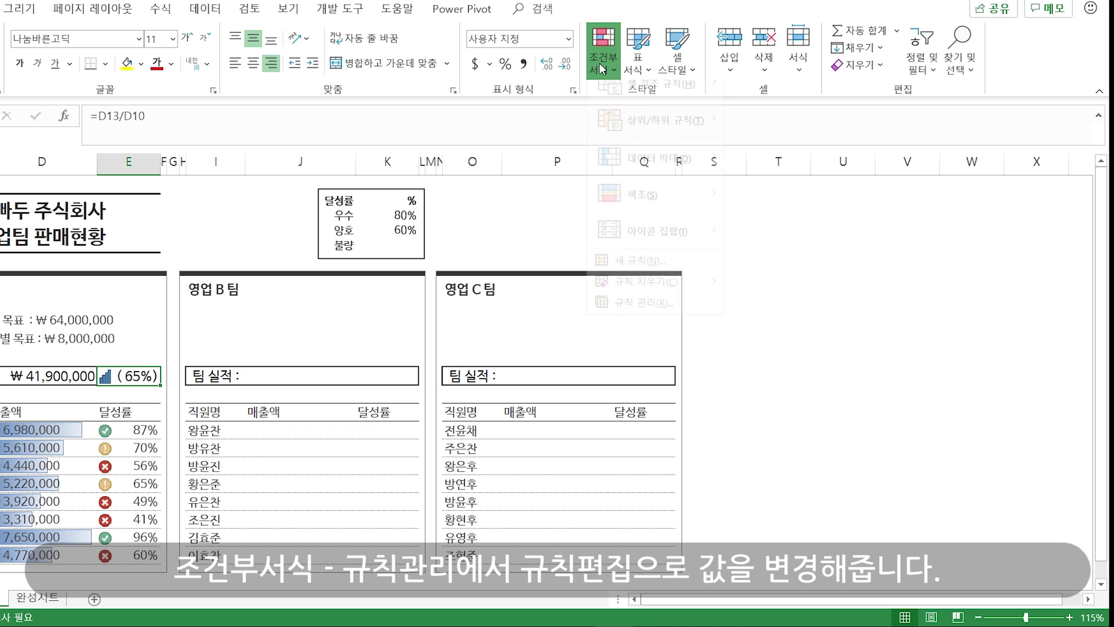
click(647, 324)
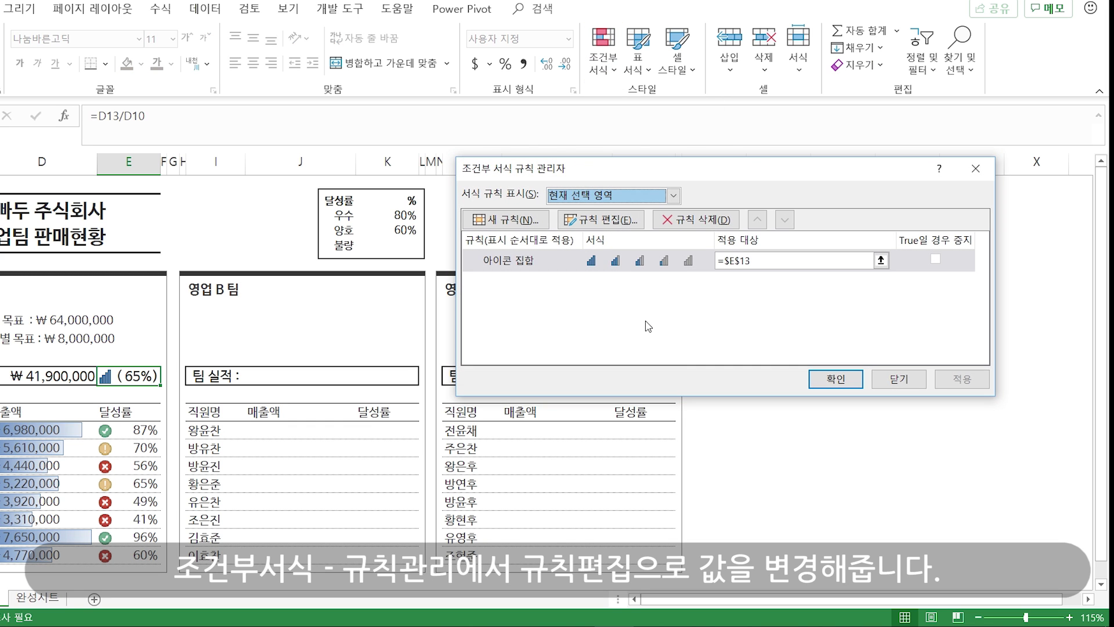
click(605, 223)
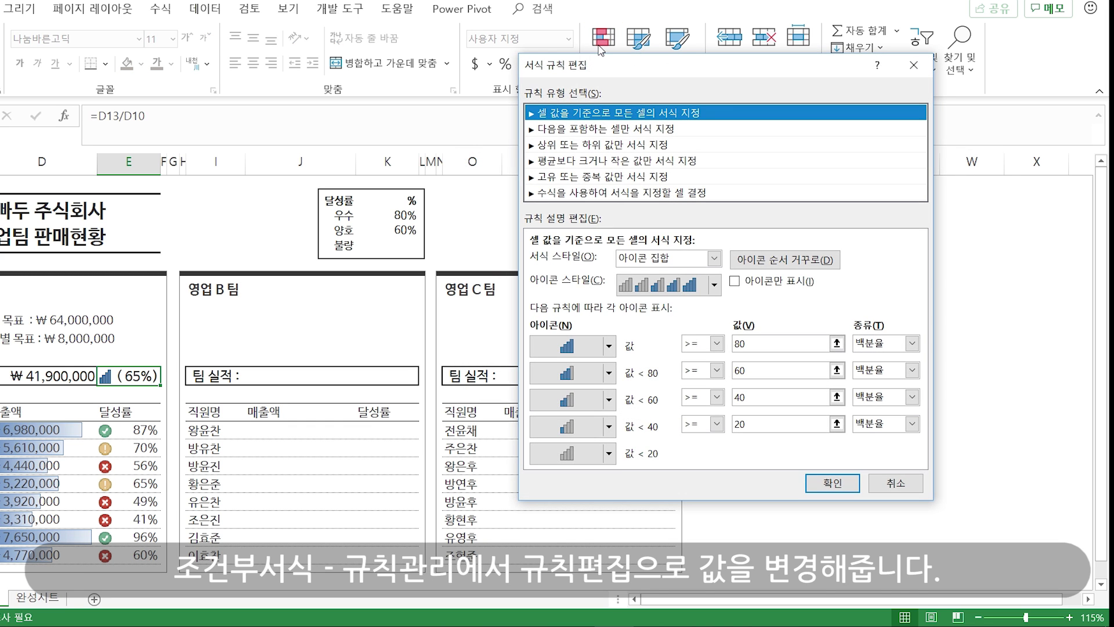
drag(612, 60, 586, 54)
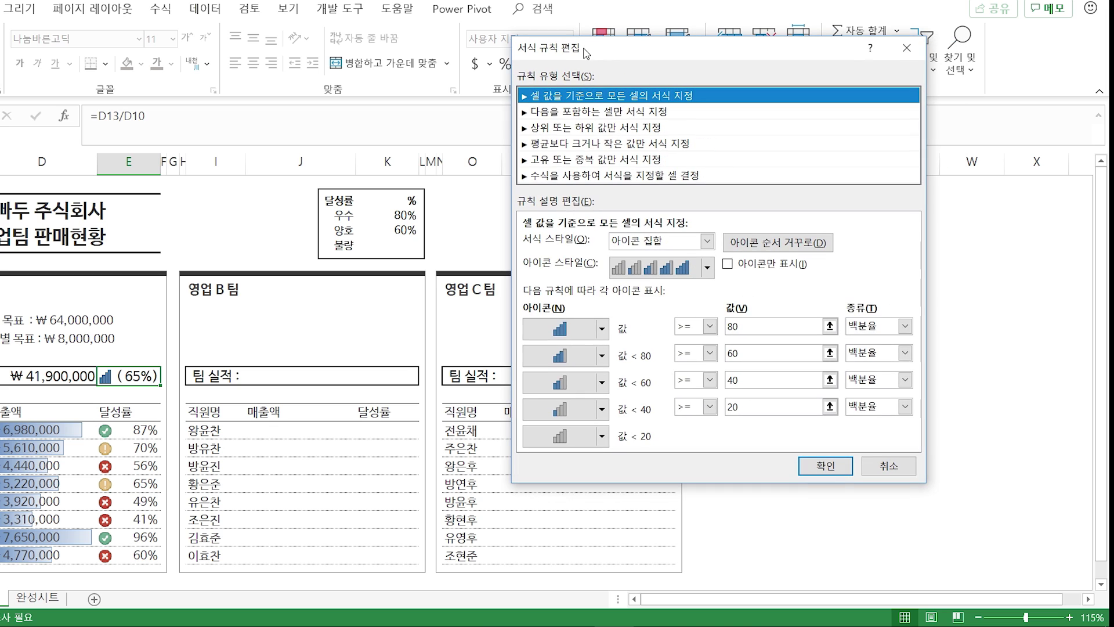
- Switch all four signal-bar thresholds to the Number type
click(905, 324)
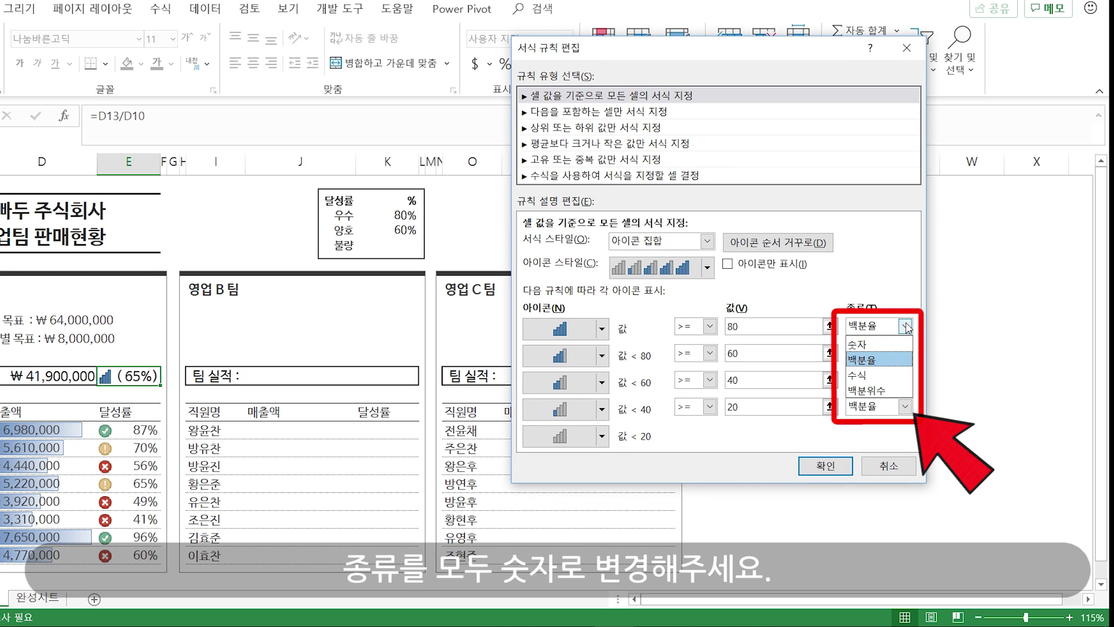
click(900, 349)
click(904, 353)
click(873, 371)
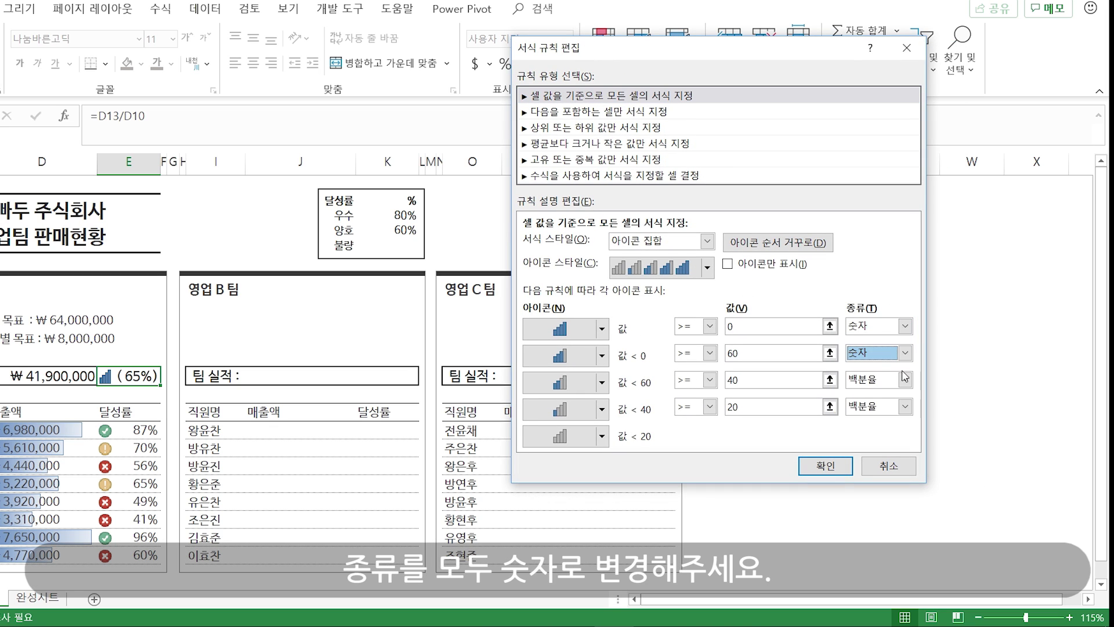
click(905, 380)
click(890, 397)
click(905, 406)
click(891, 425)
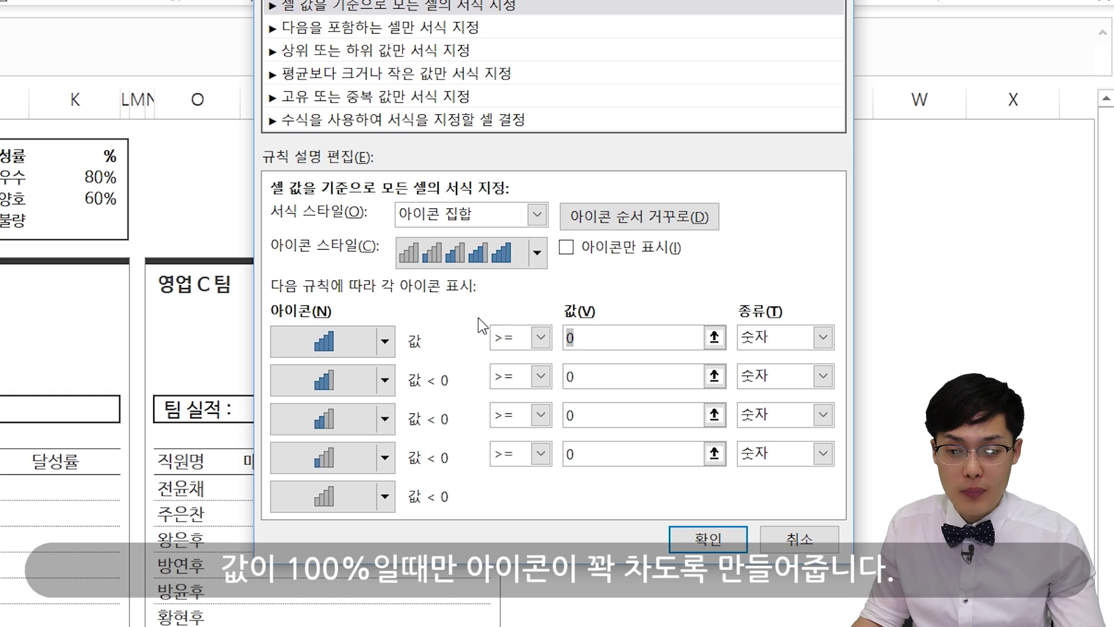
- Enter thresholds 1, 0.75, 0.5 and 0.25 and confirm the icon rule
text(1)
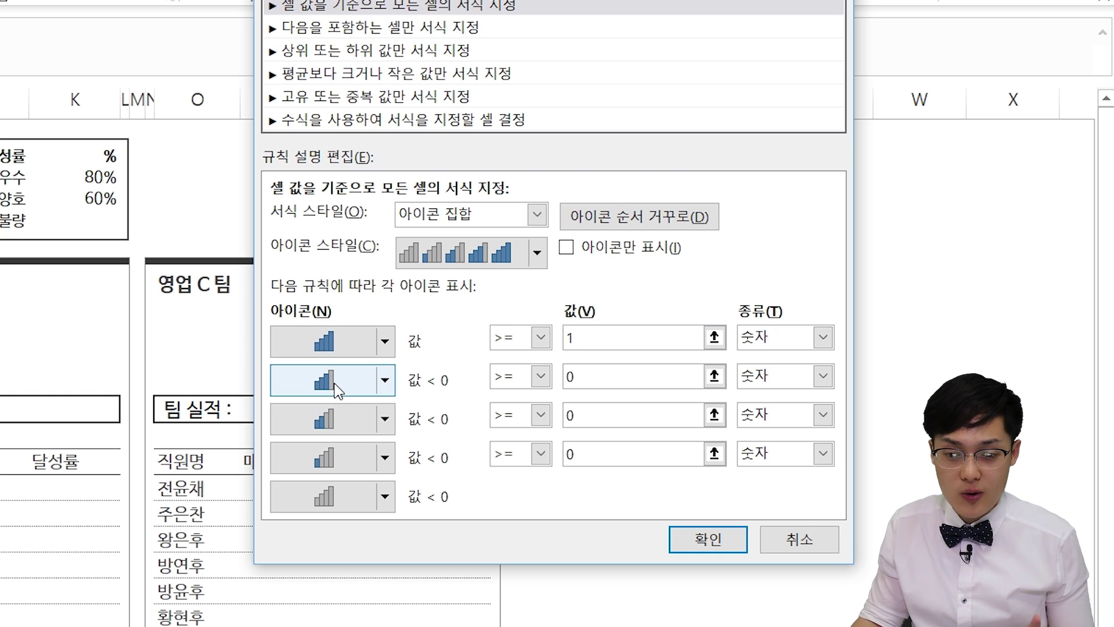
text(0.75)
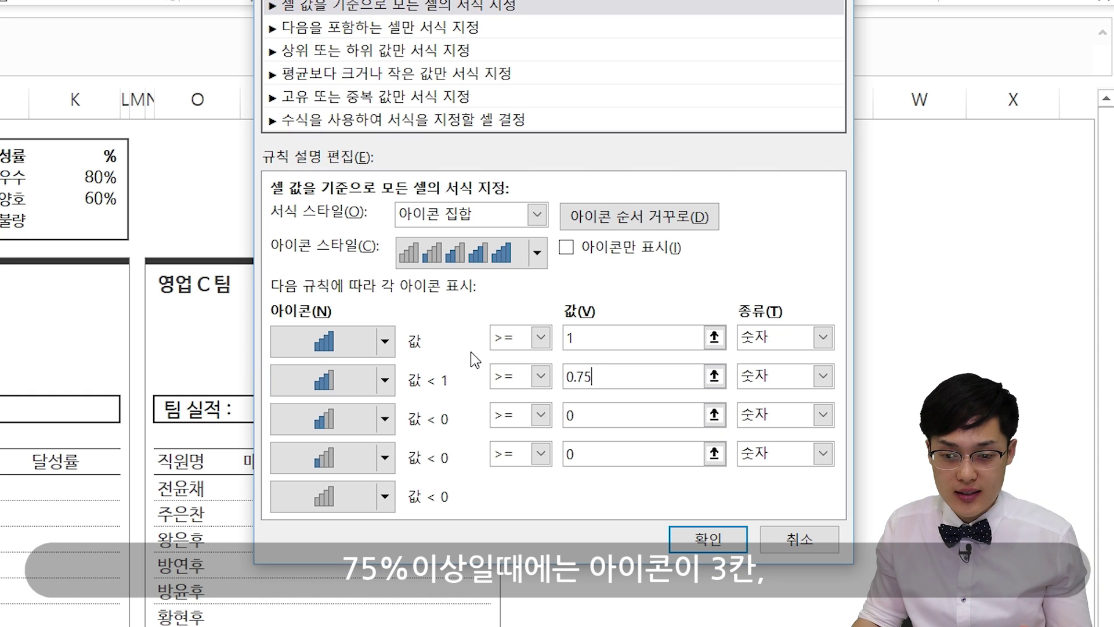
click(569, 416)
text(50)
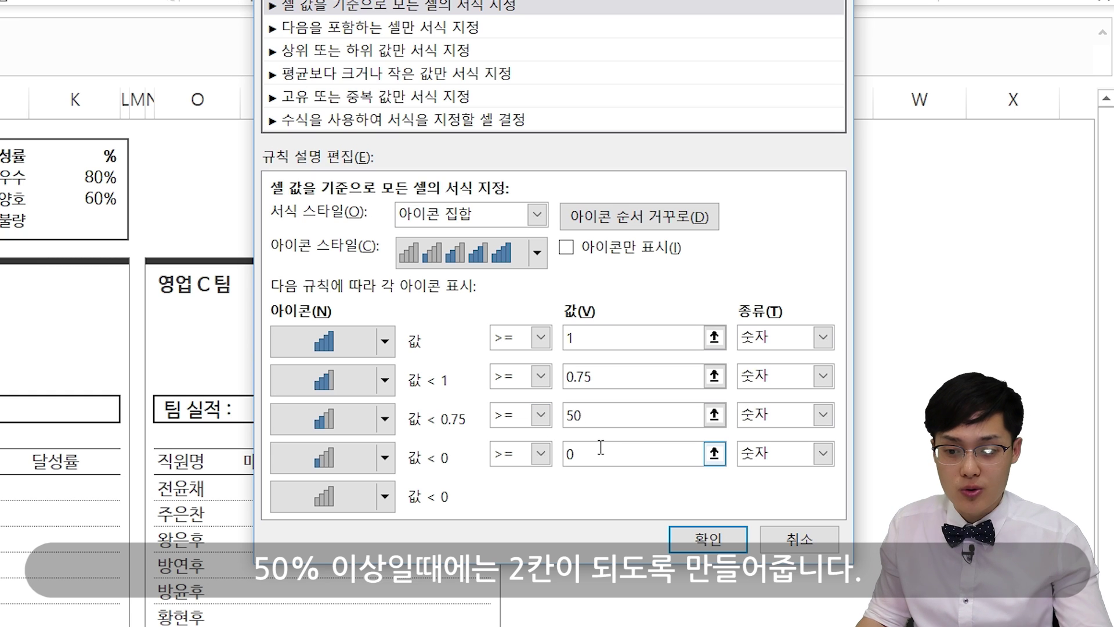
key(shift+Tab)
key(shift+Tab)
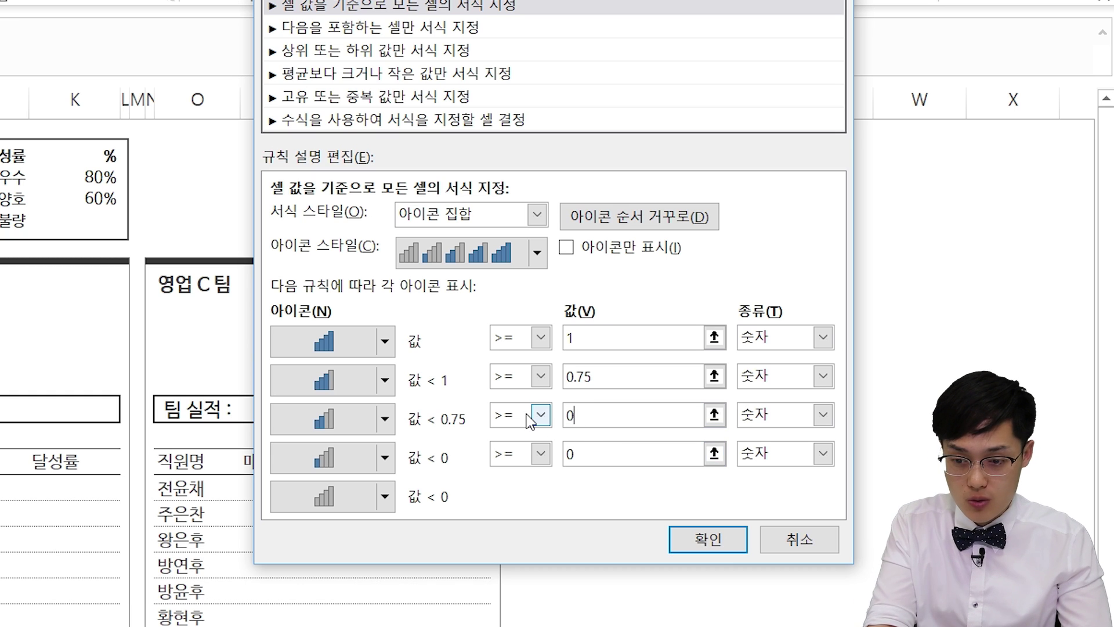
text(.5)
key(Tab)
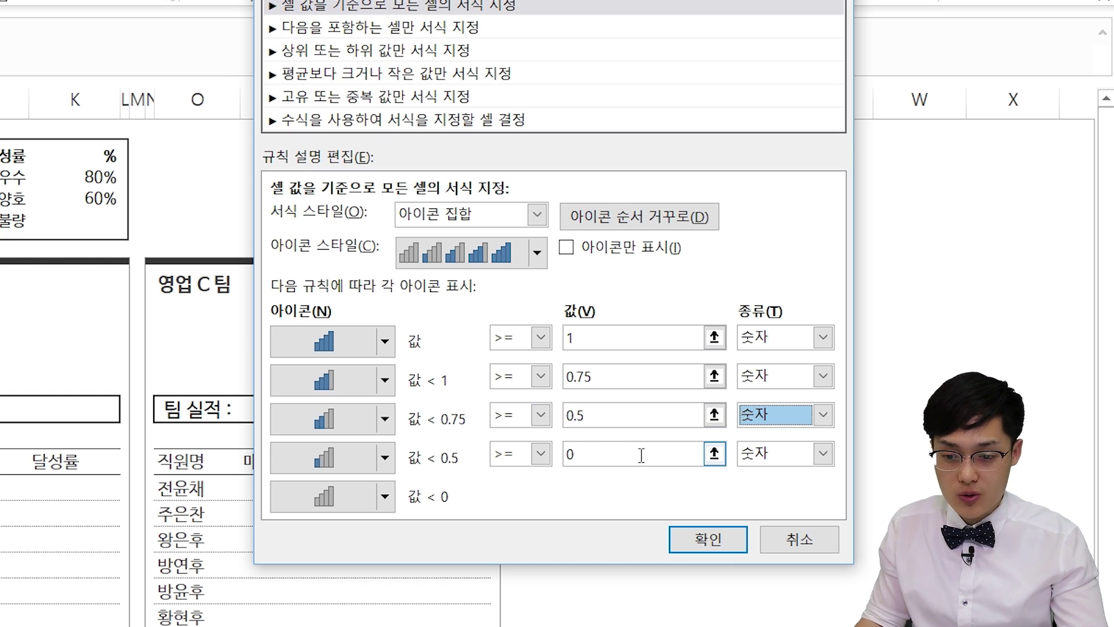
click(641, 455)
text(.25)
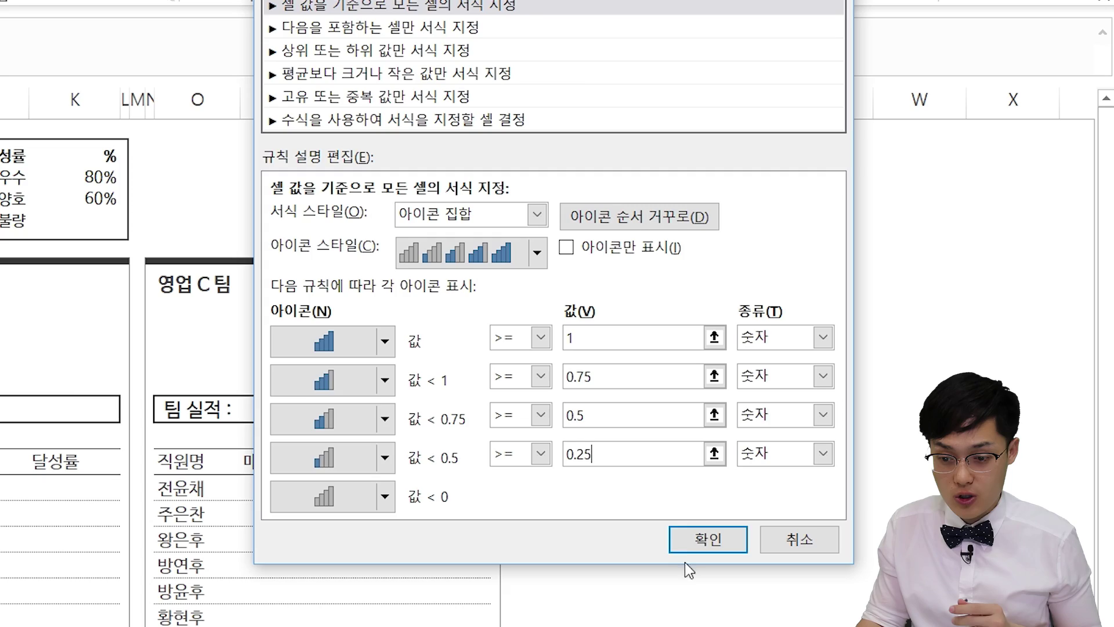
click(687, 542)
click(838, 411)
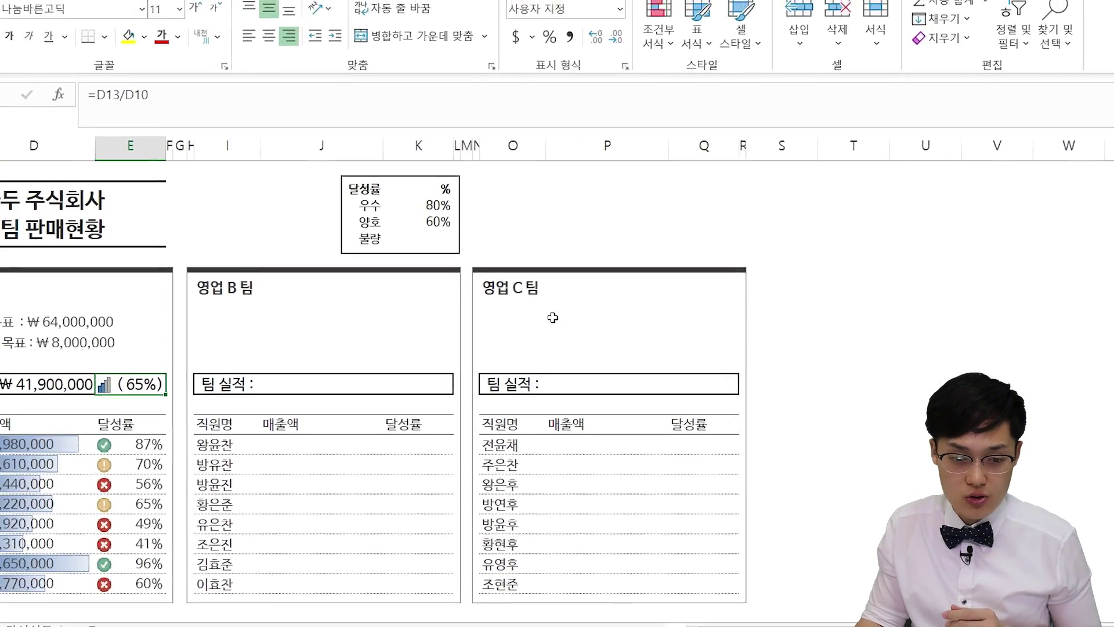
click(253, 495)
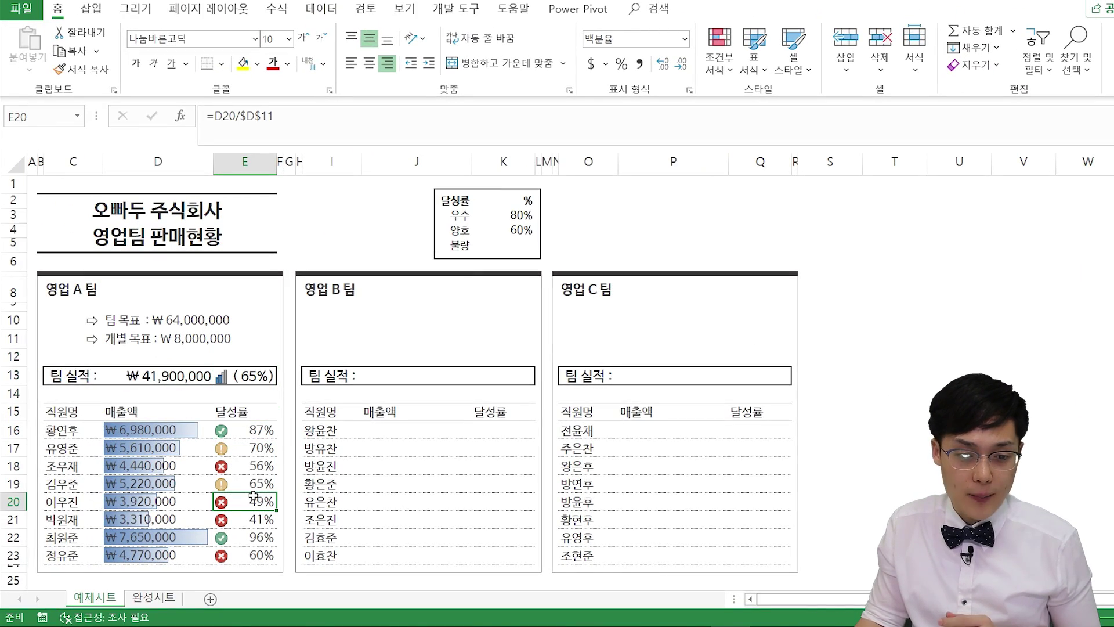
click(195, 432)
text(0000)
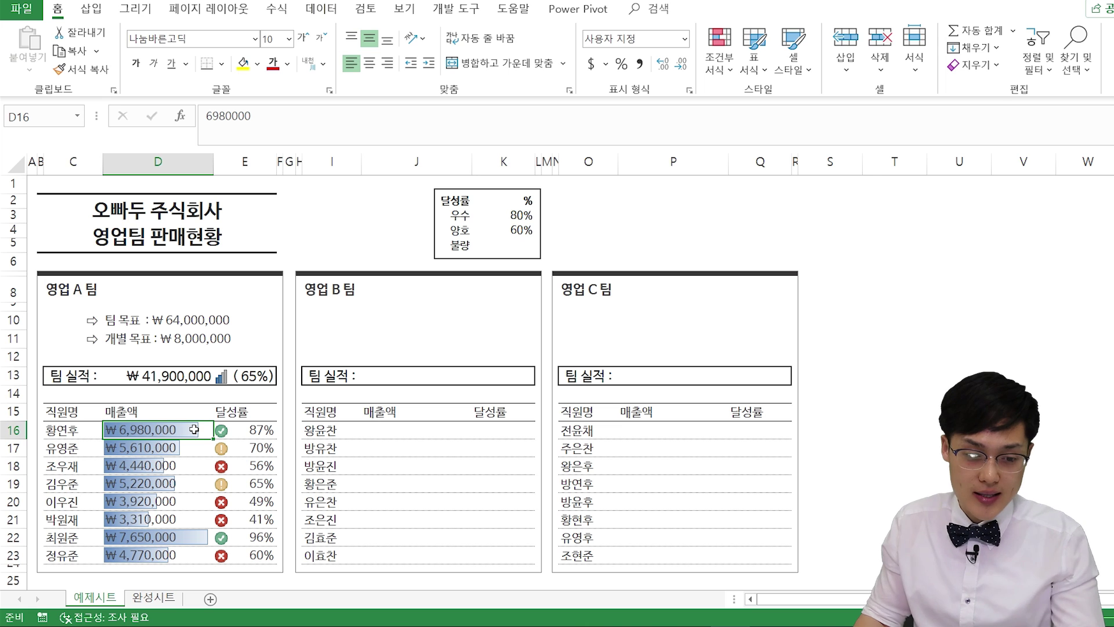
key(Return)
text(0)
key(Return)
text(0)
key(Return)
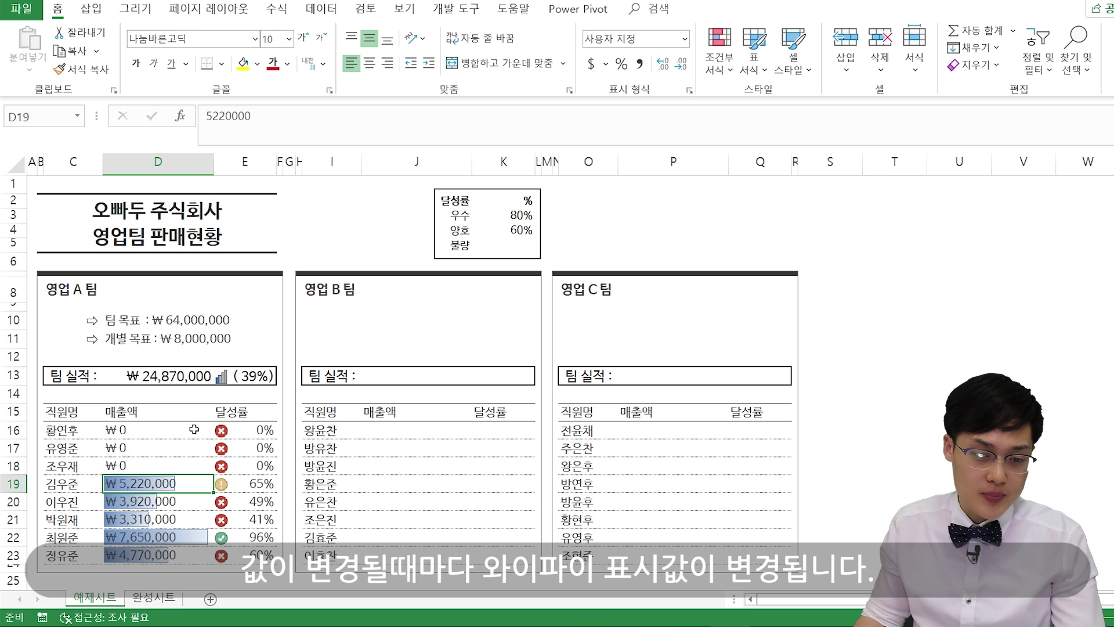
text(0)
key(Return)
text(0)
key(Return)
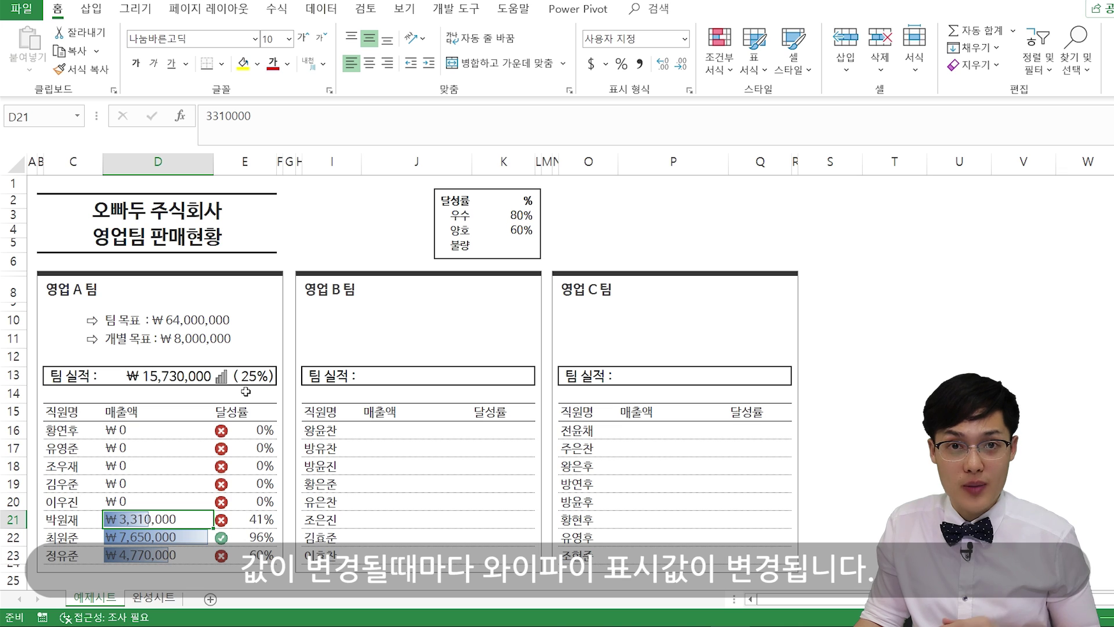
key(ctrl+z)
key(ctrl+z)
key(ctrl+z)
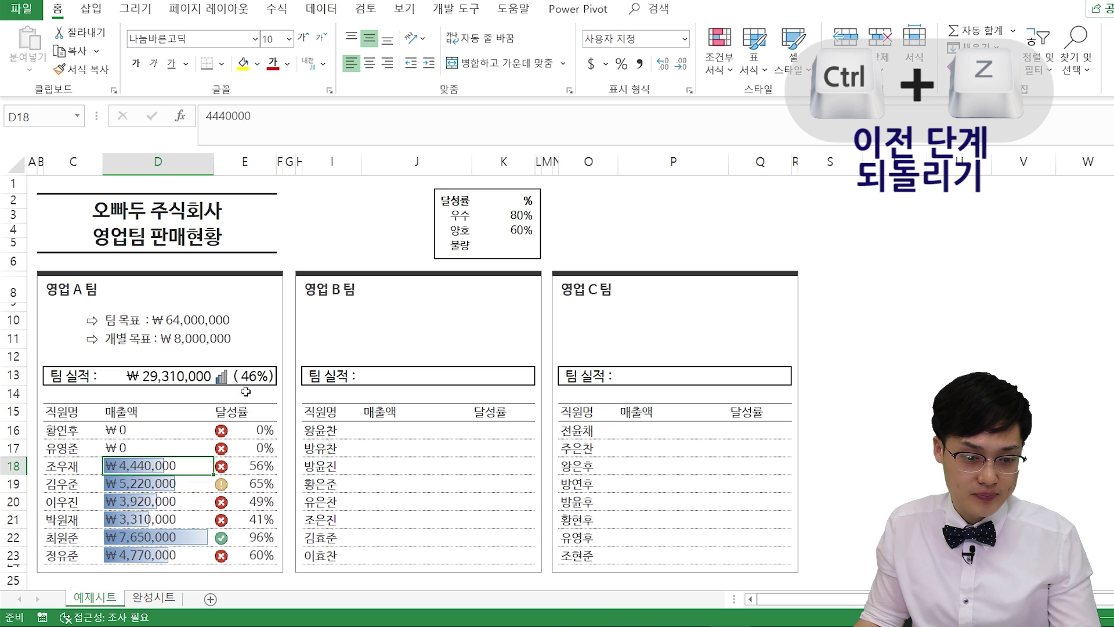
key(ctrl+z)
key(ctrl+z)
click(243, 429)
key(Down)
key(Down)
key(Down)
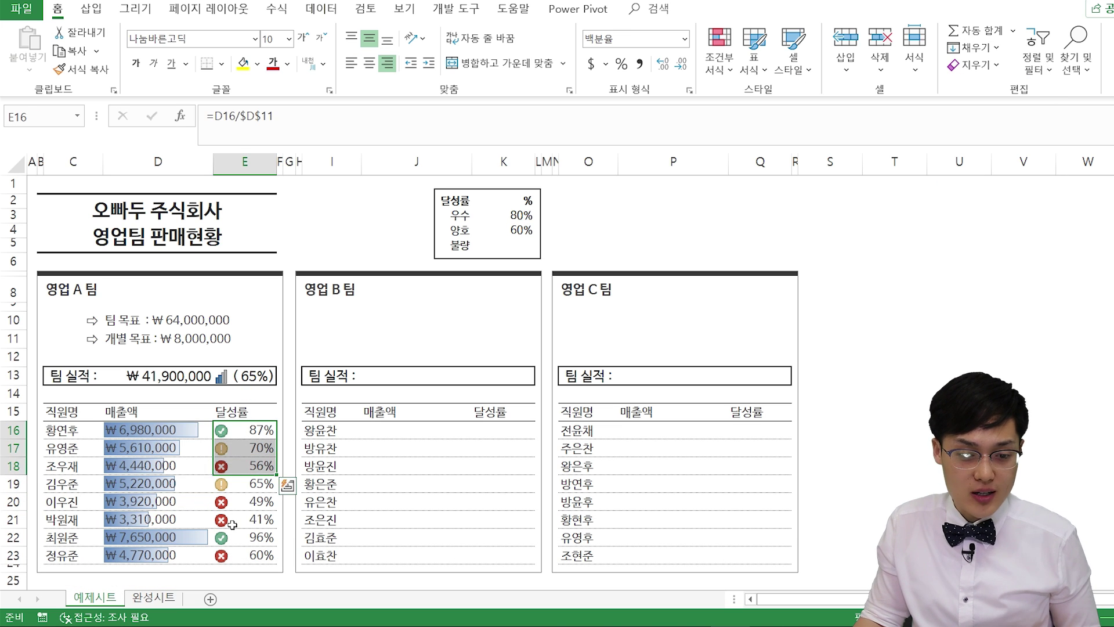
key(Down)
key(Down)
- Copy the whole Team A block and paste it into the Team B and Team C boxes
drag(76, 380, 255, 536)
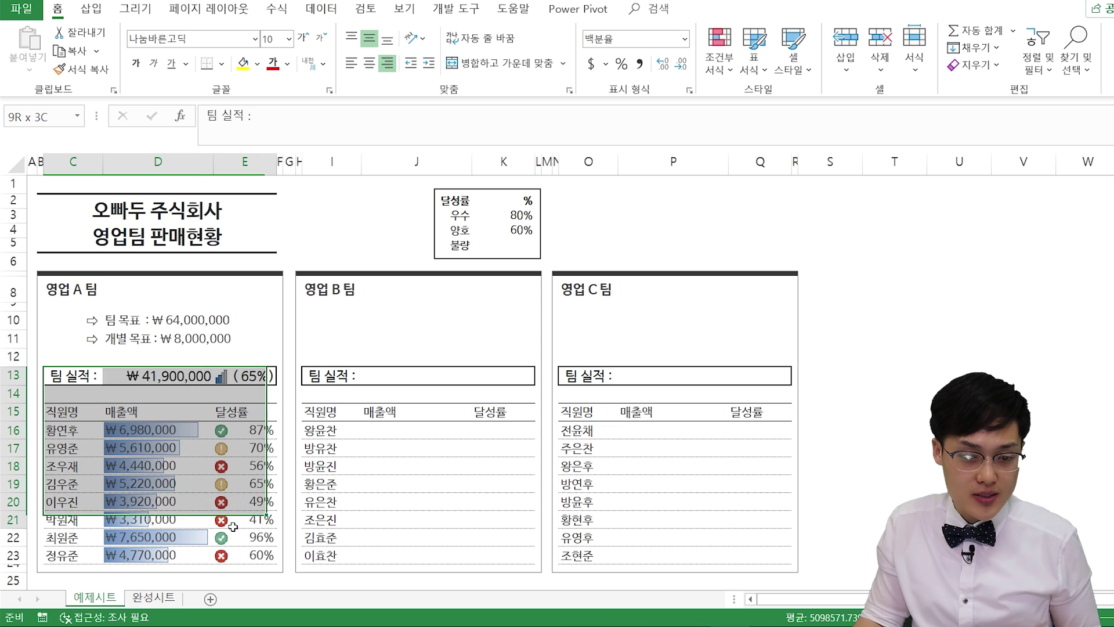
drag(60, 322, 256, 554)
key(ctrl+c)
click(325, 319)
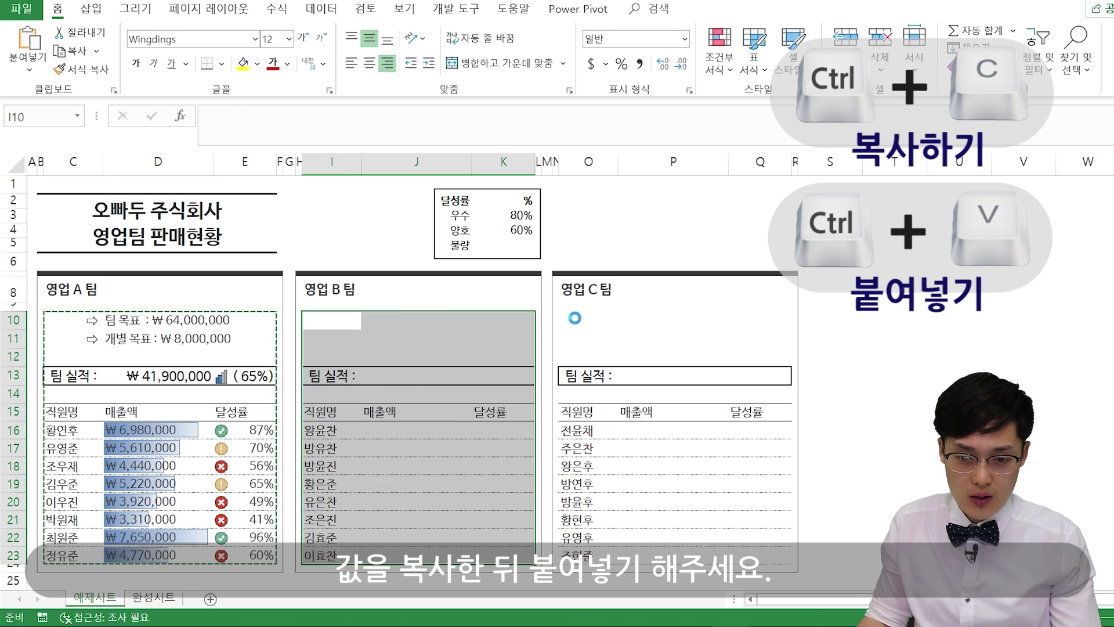
key(ctrl+v)
click(567, 319)
key(ctrl+v)
- Set Team B's target in J10 to ₩80,000,000
click(458, 322)
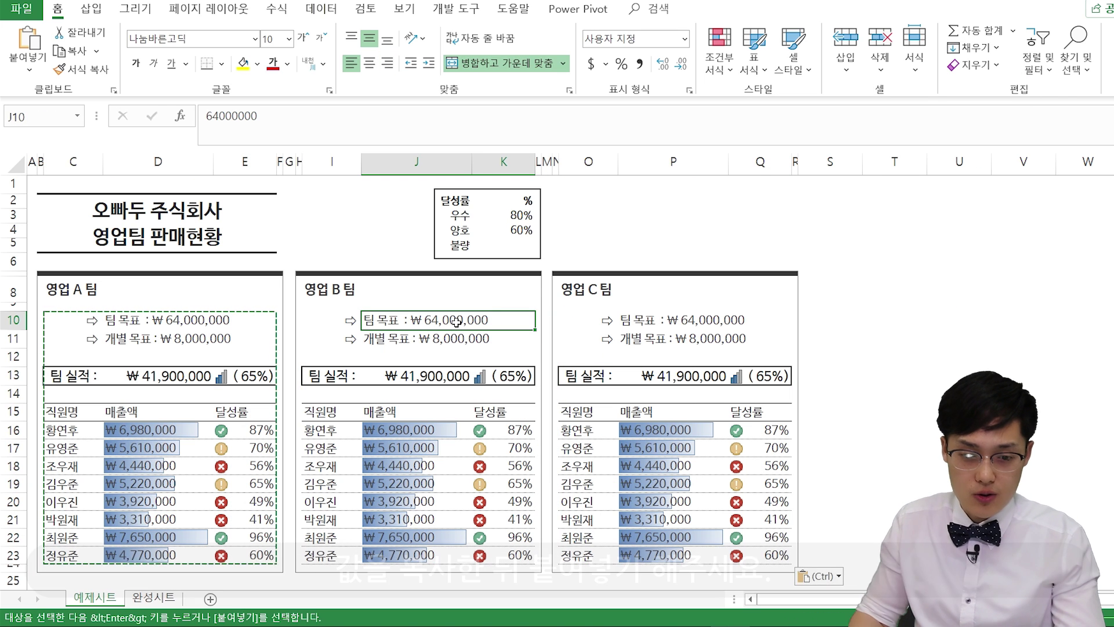
text(80,)
text(00)
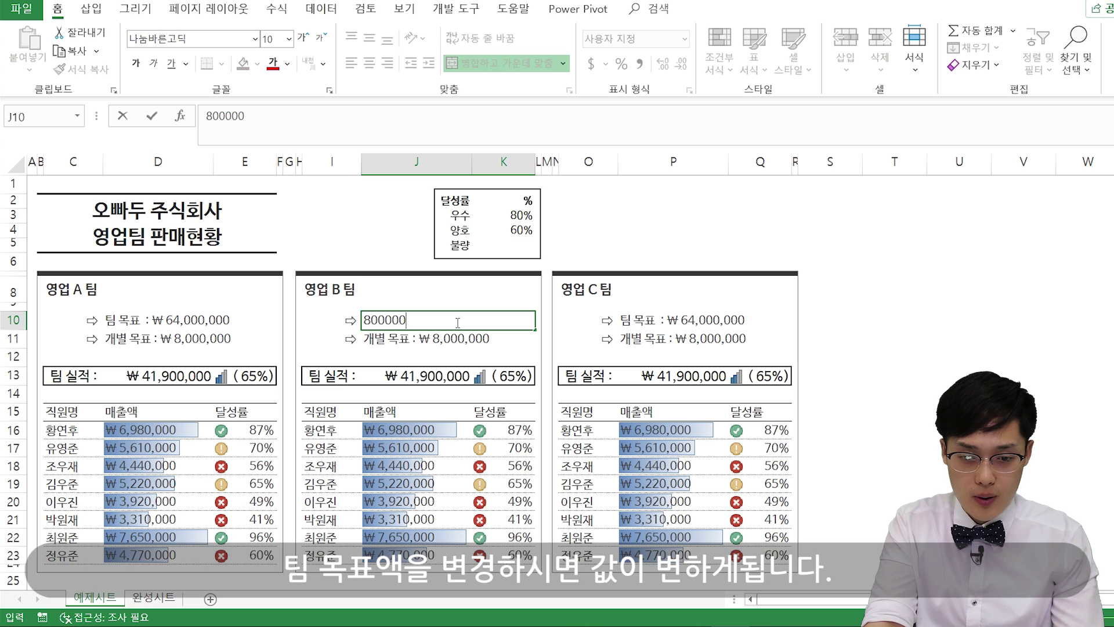
text(0,0)
key(Return)
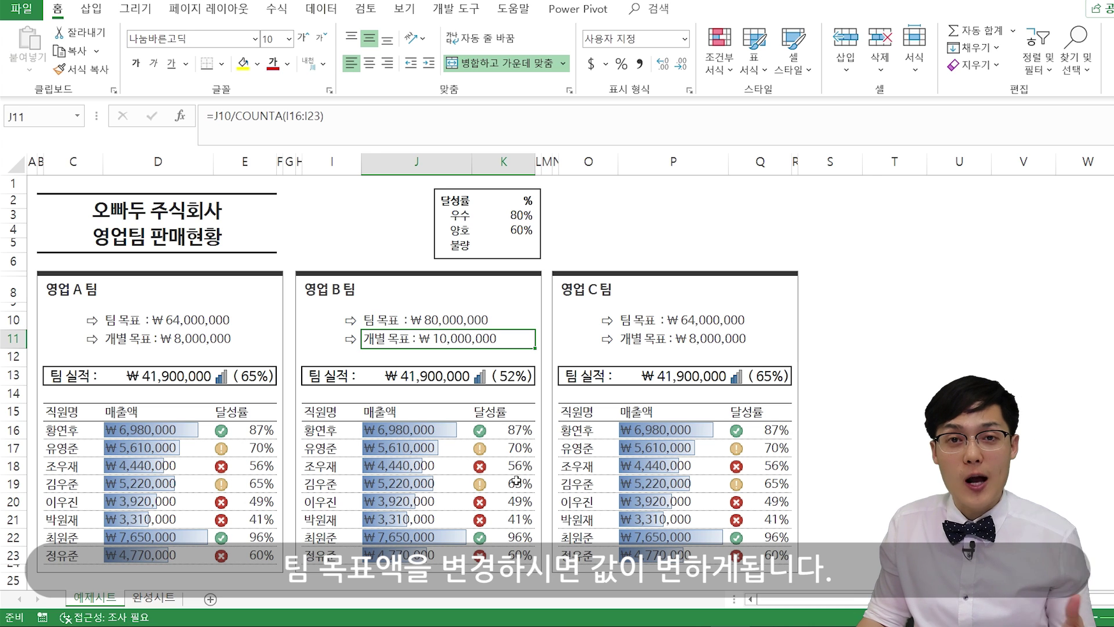